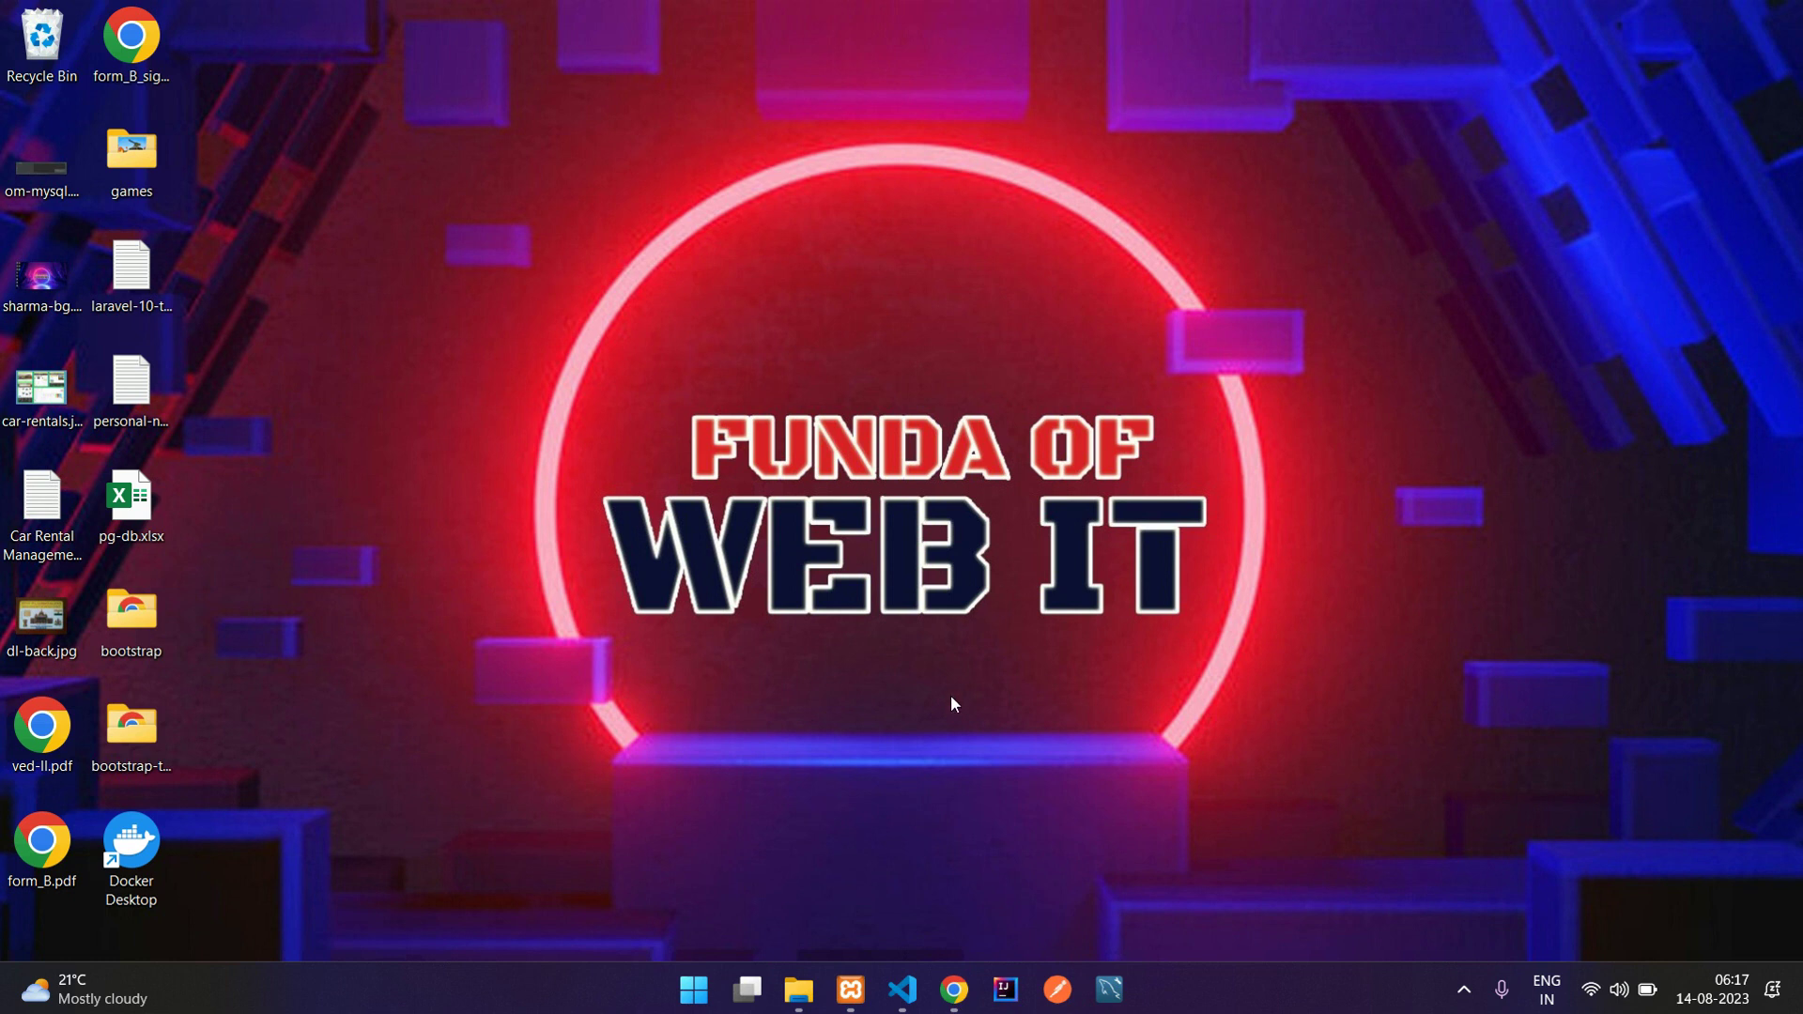
click(953, 986)
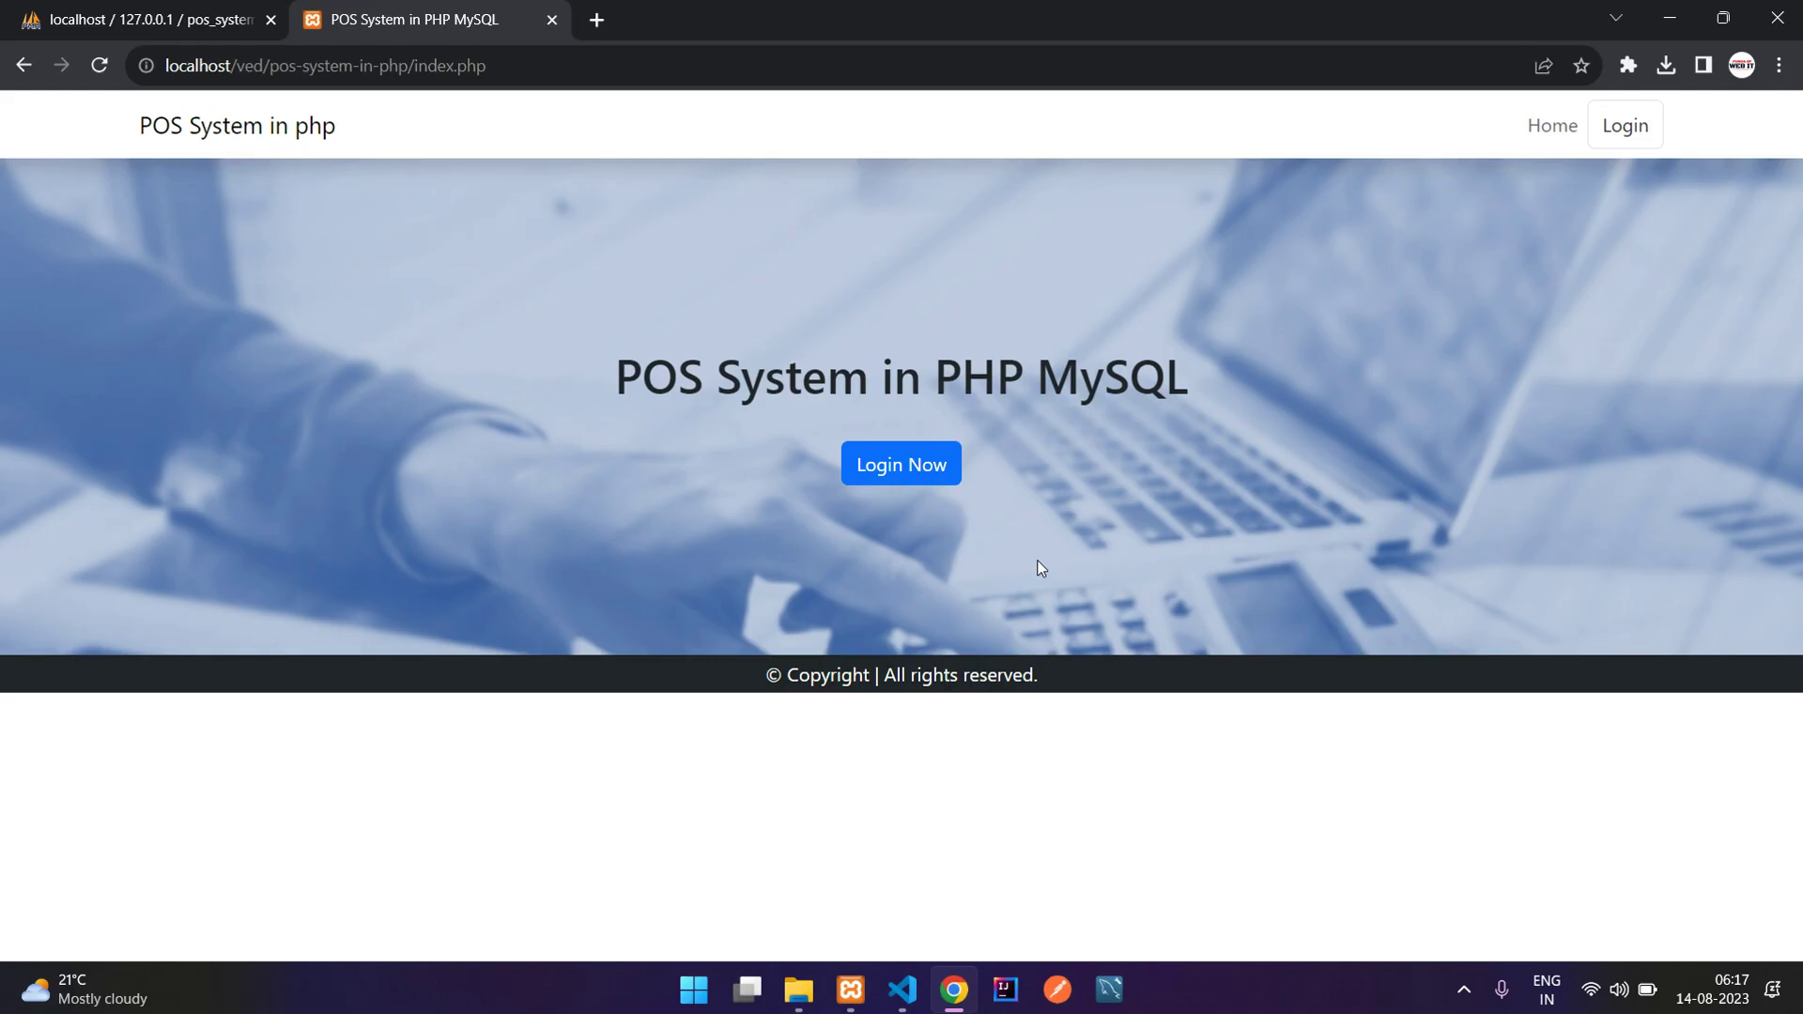
click(907, 481)
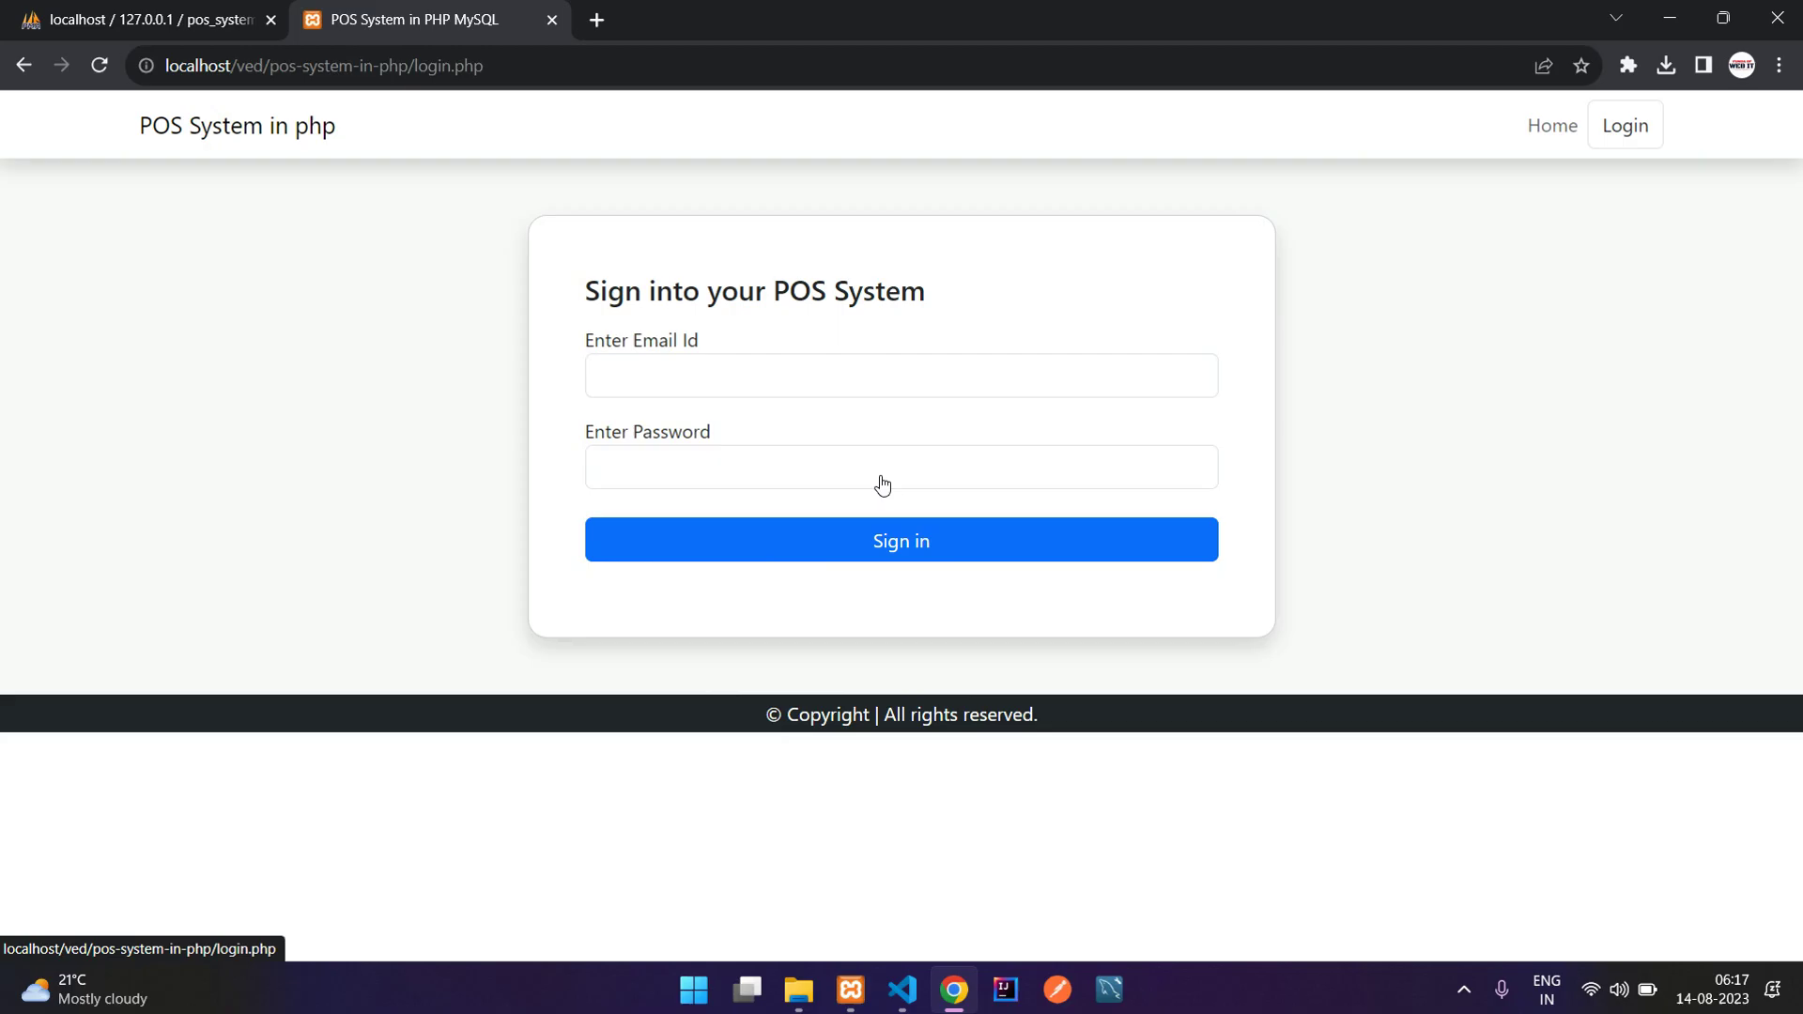
click(800, 364)
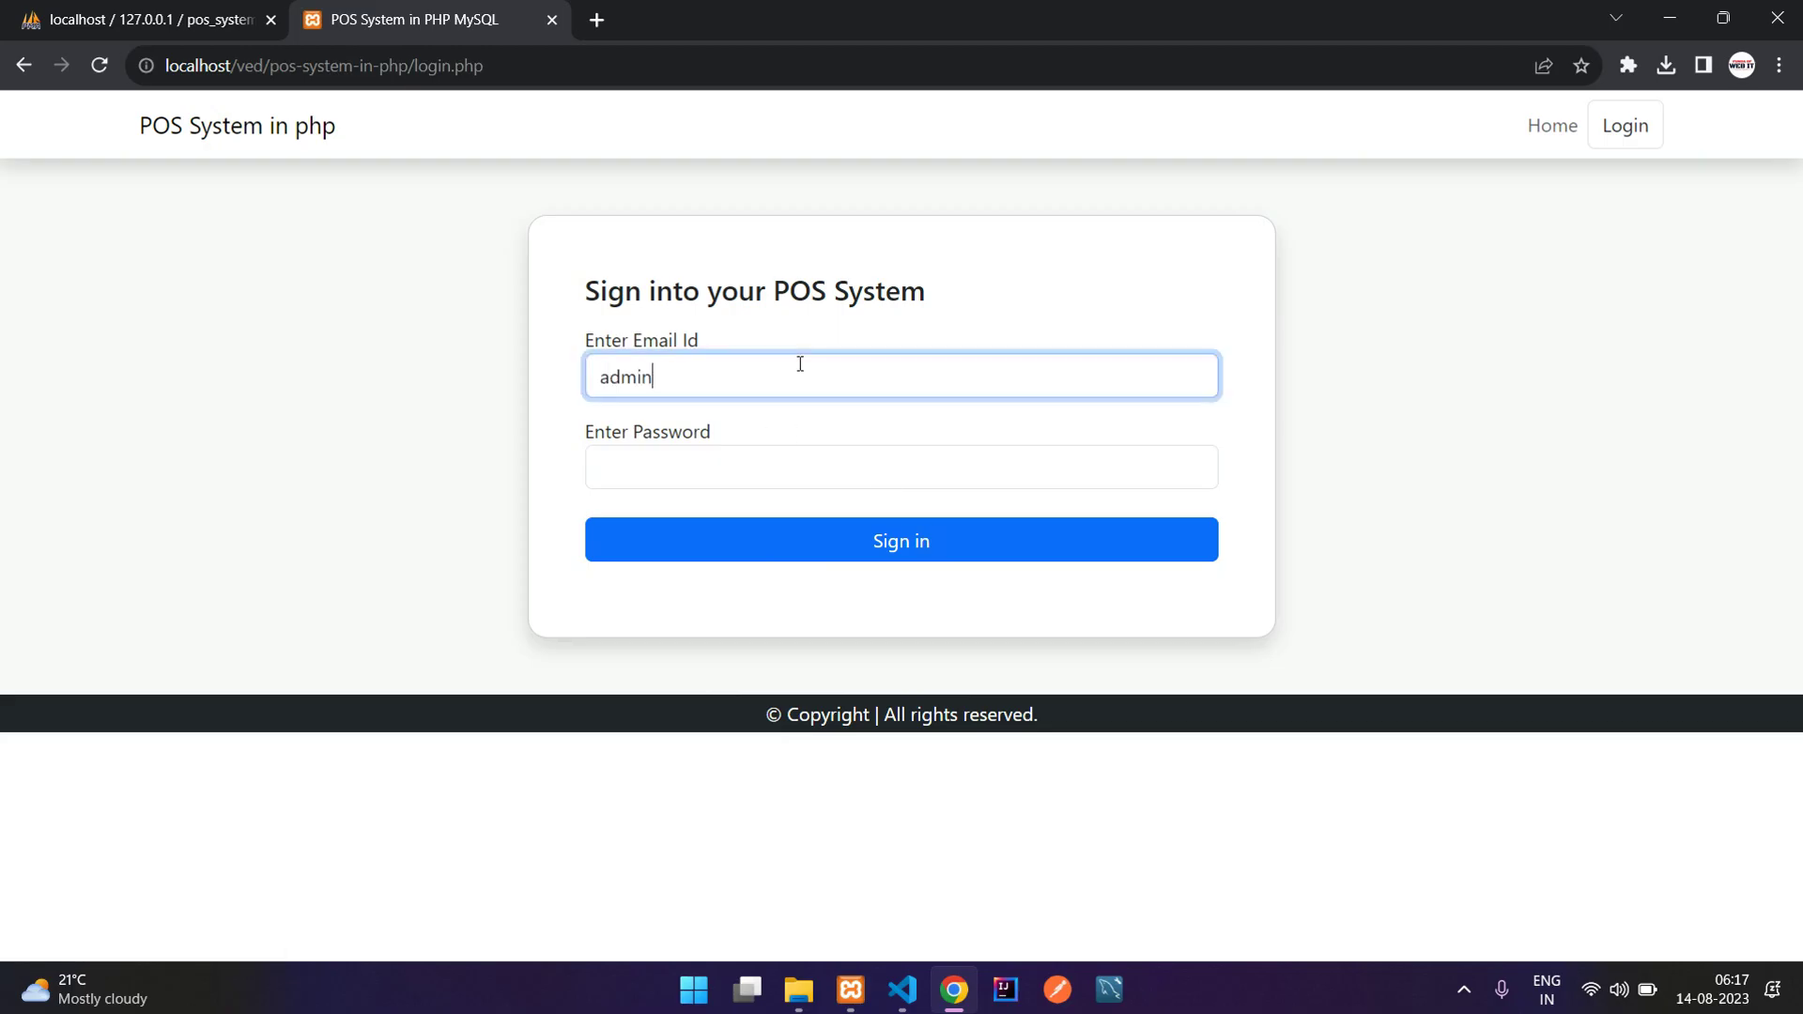
key(Tab)
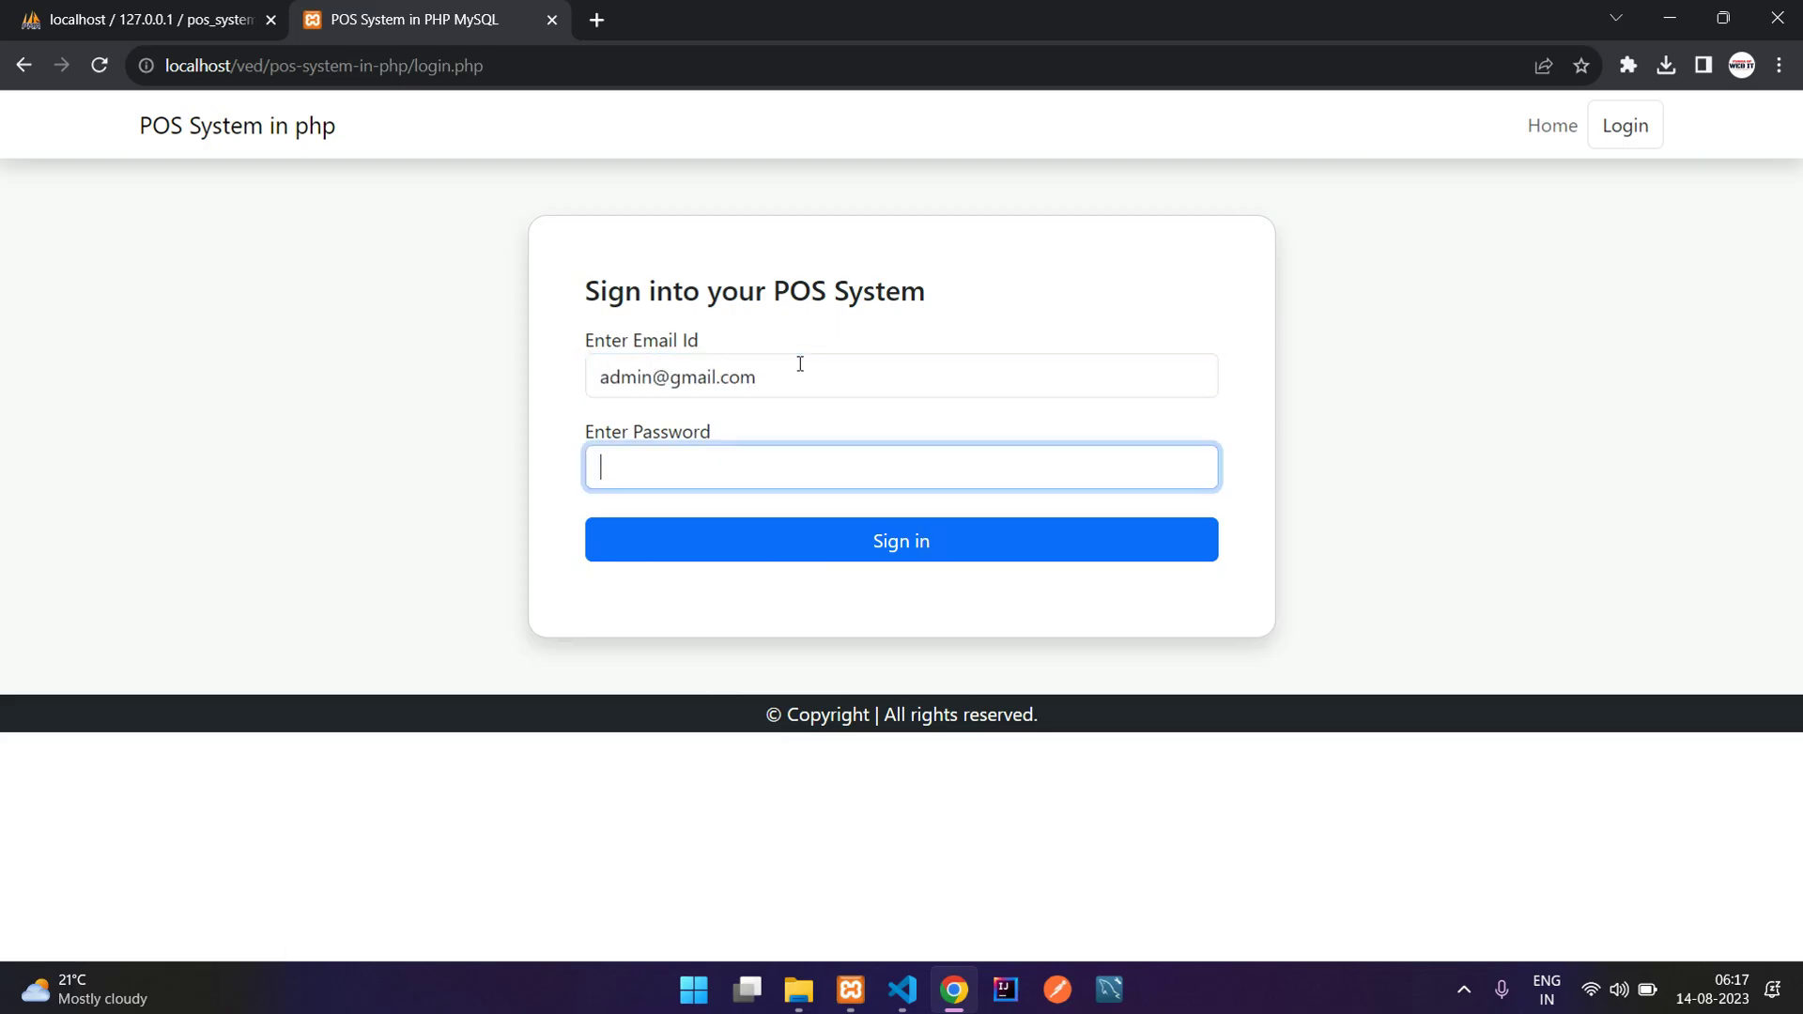
click(831, 549)
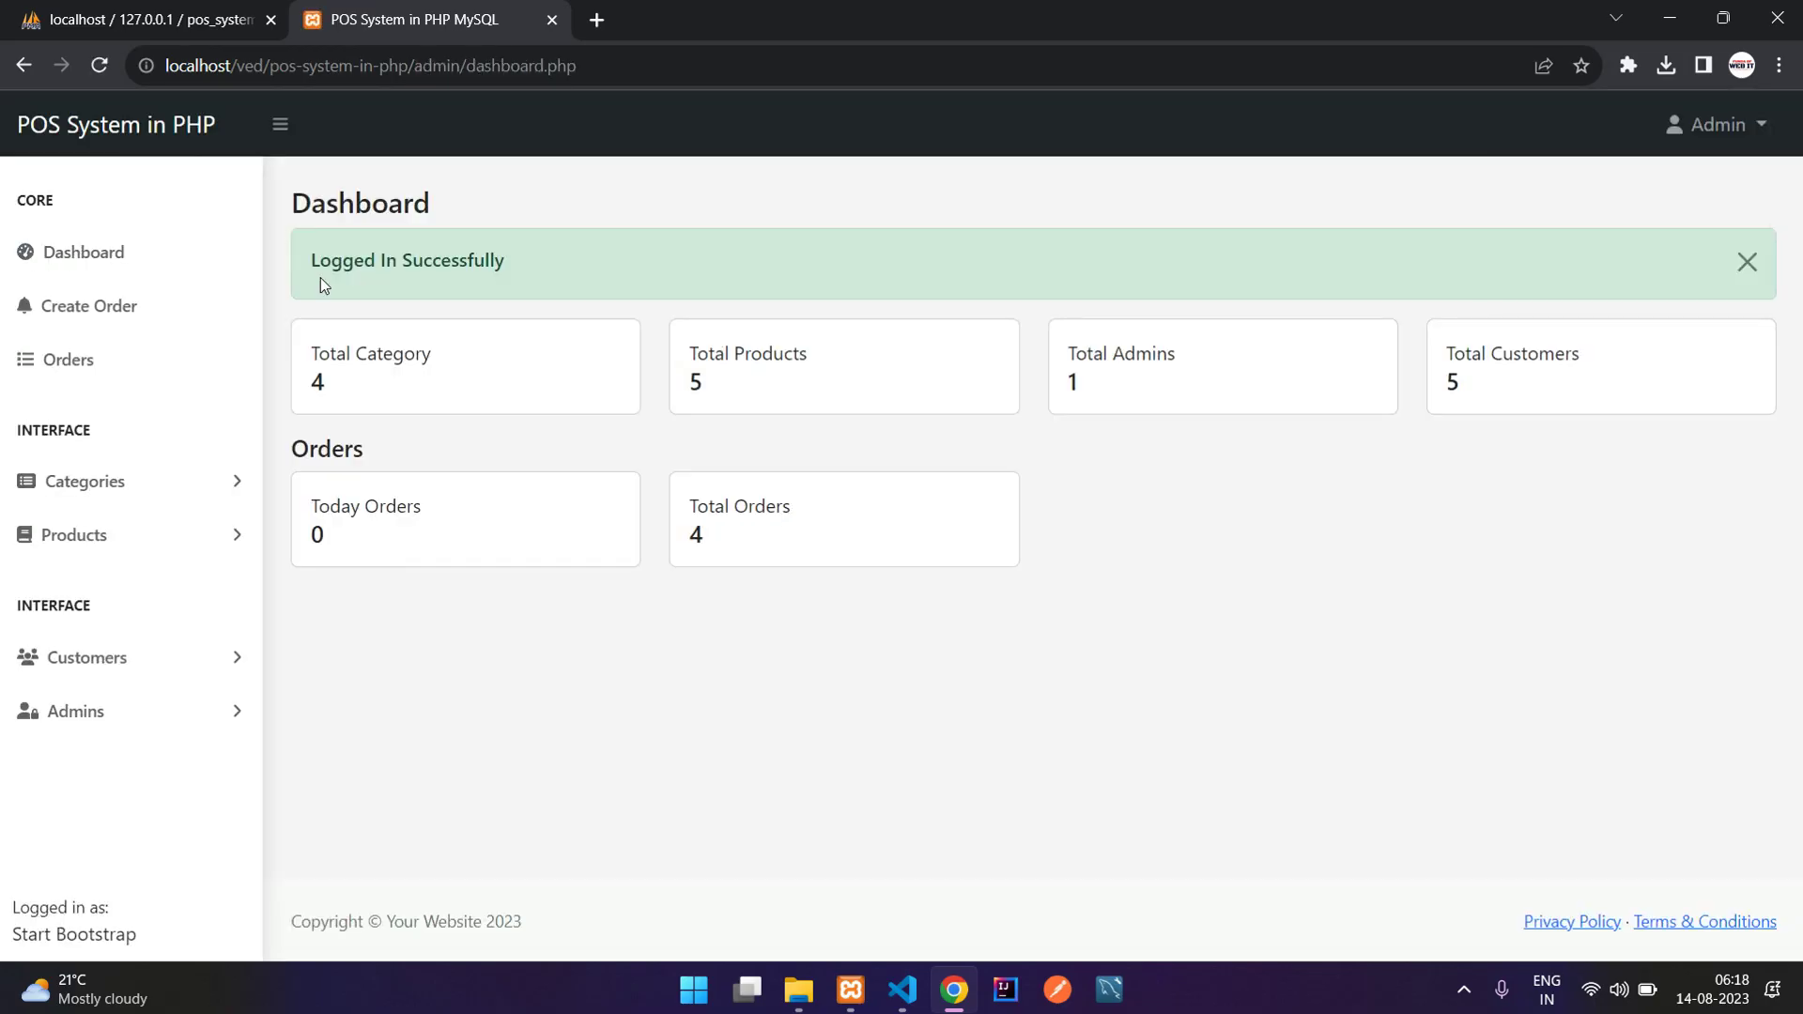
- Dismiss the login alert and look over the Add Admin form's name, email and password fields
click(1743, 277)
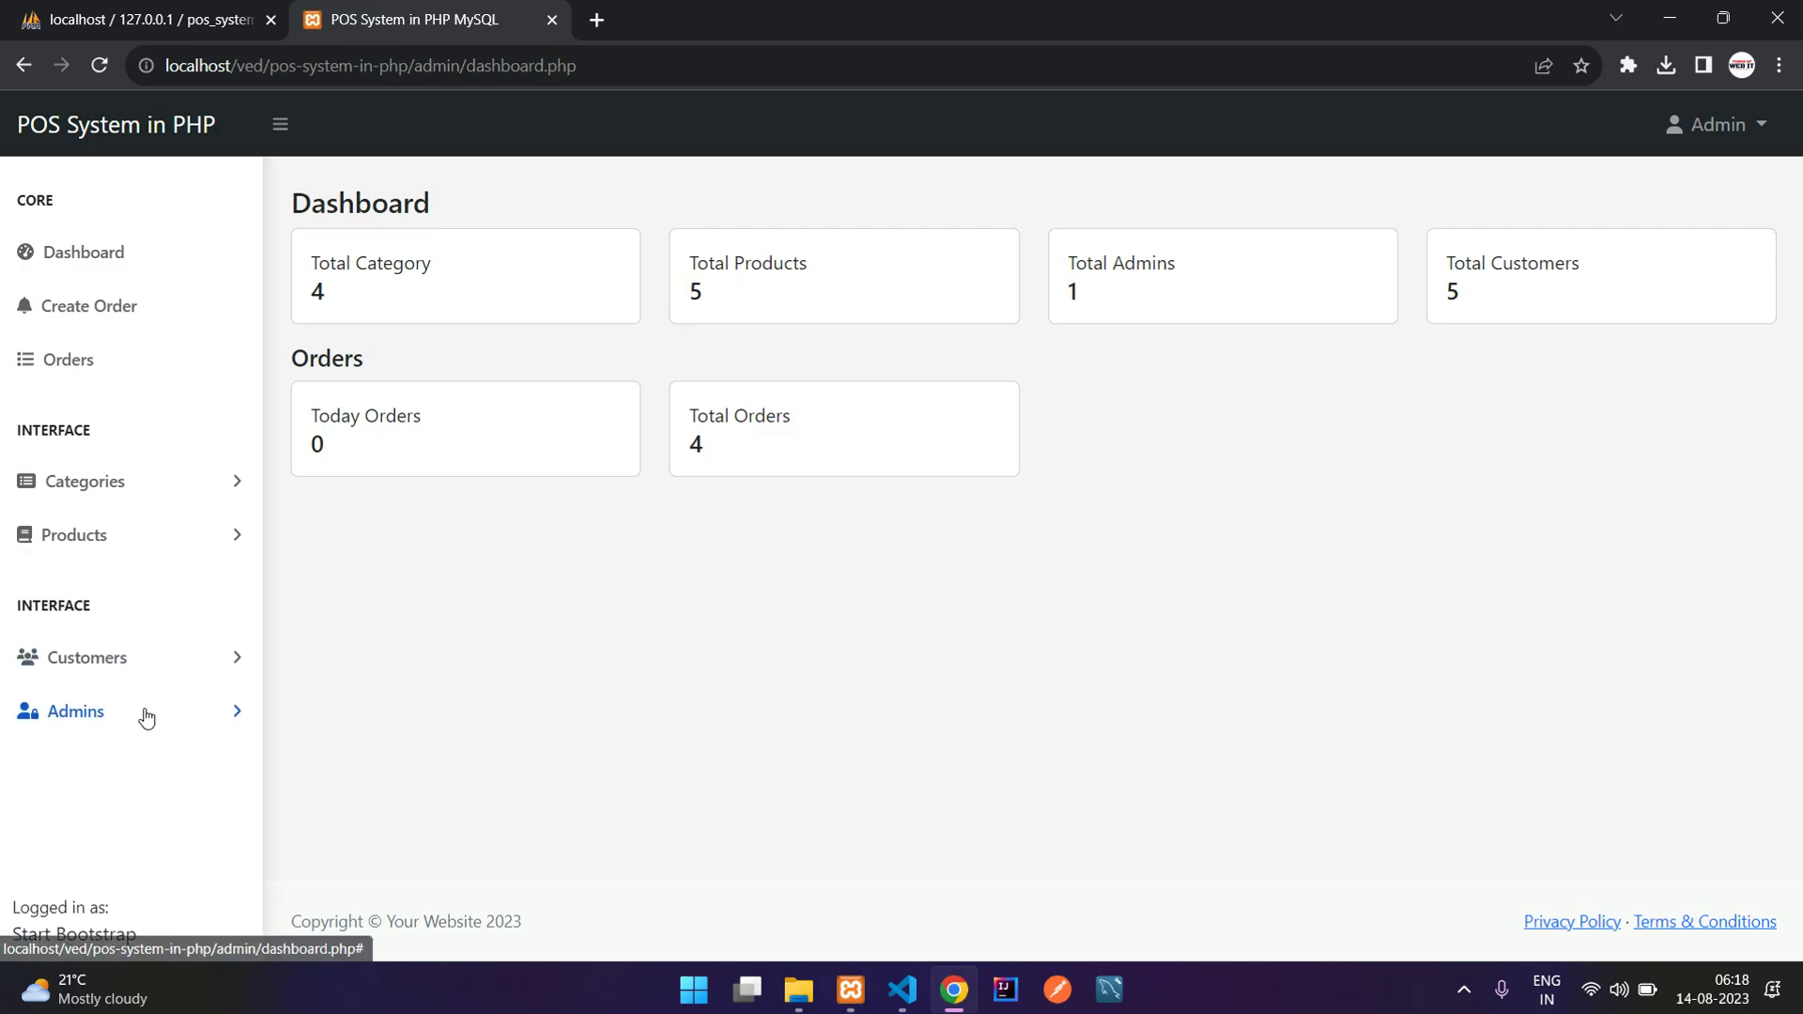
click(142, 713)
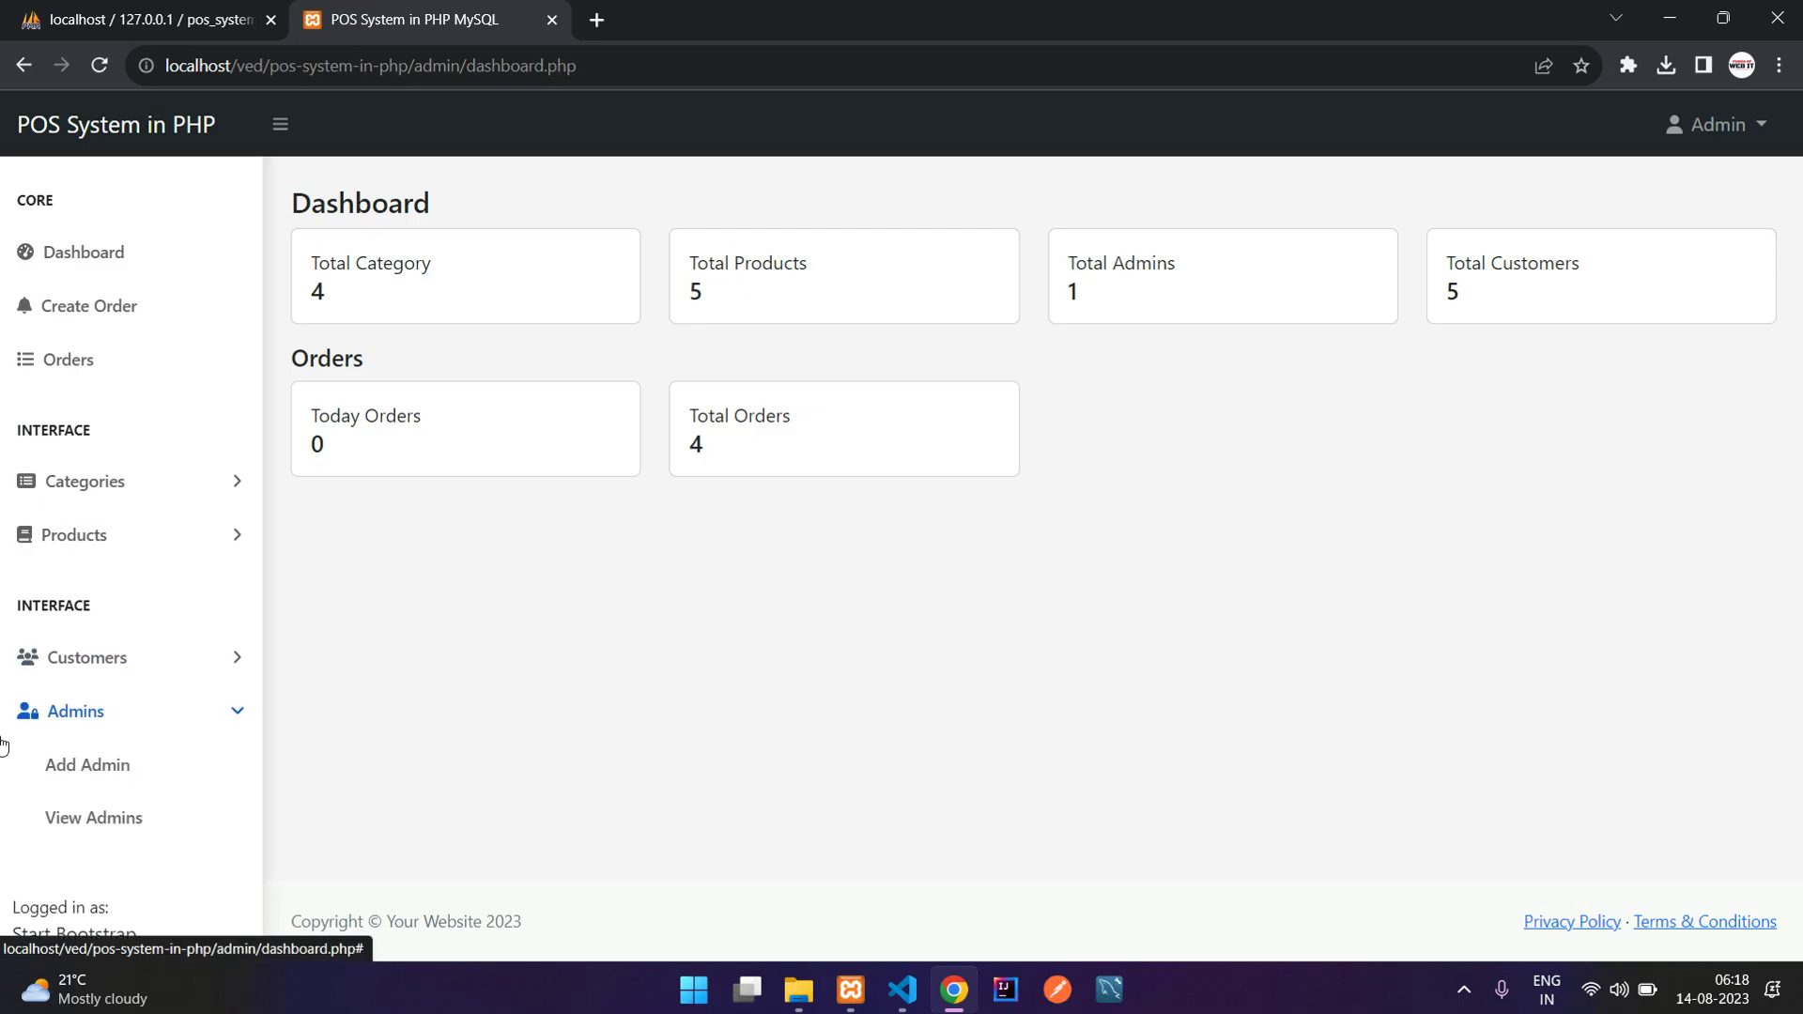
click(97, 768)
click(384, 308)
click(859, 398)
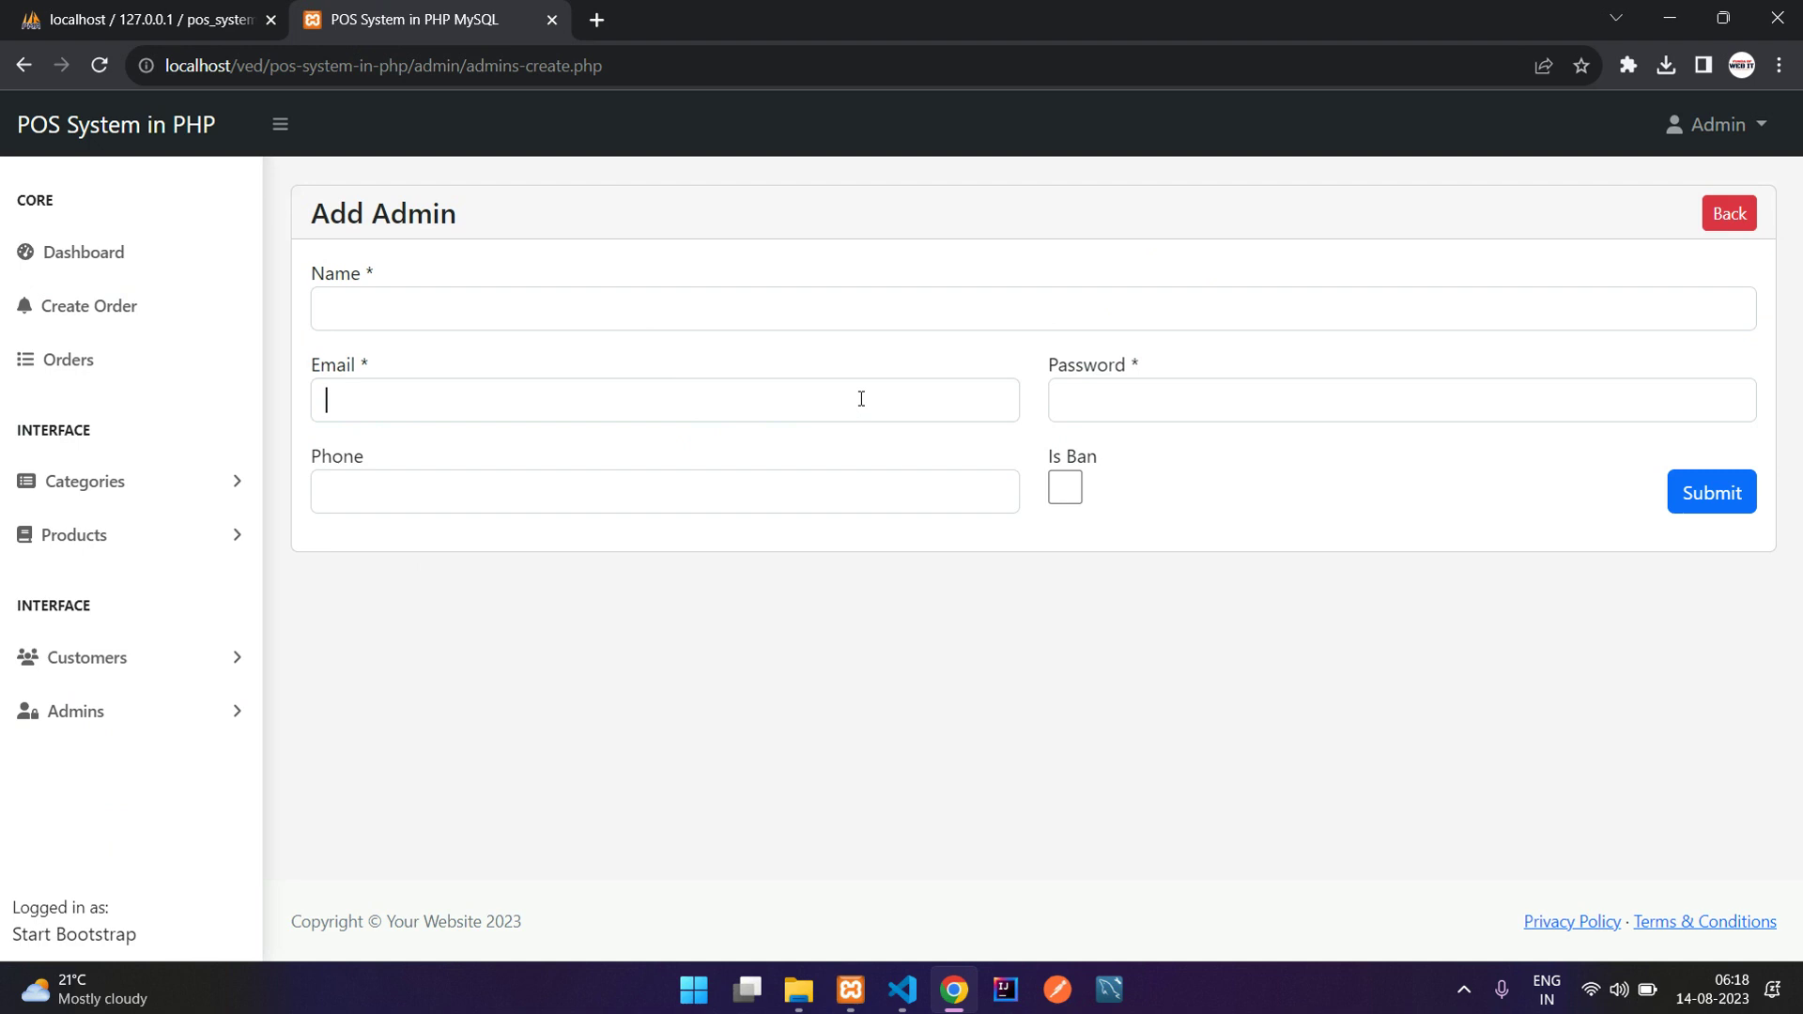
click(1173, 388)
key(Tab)
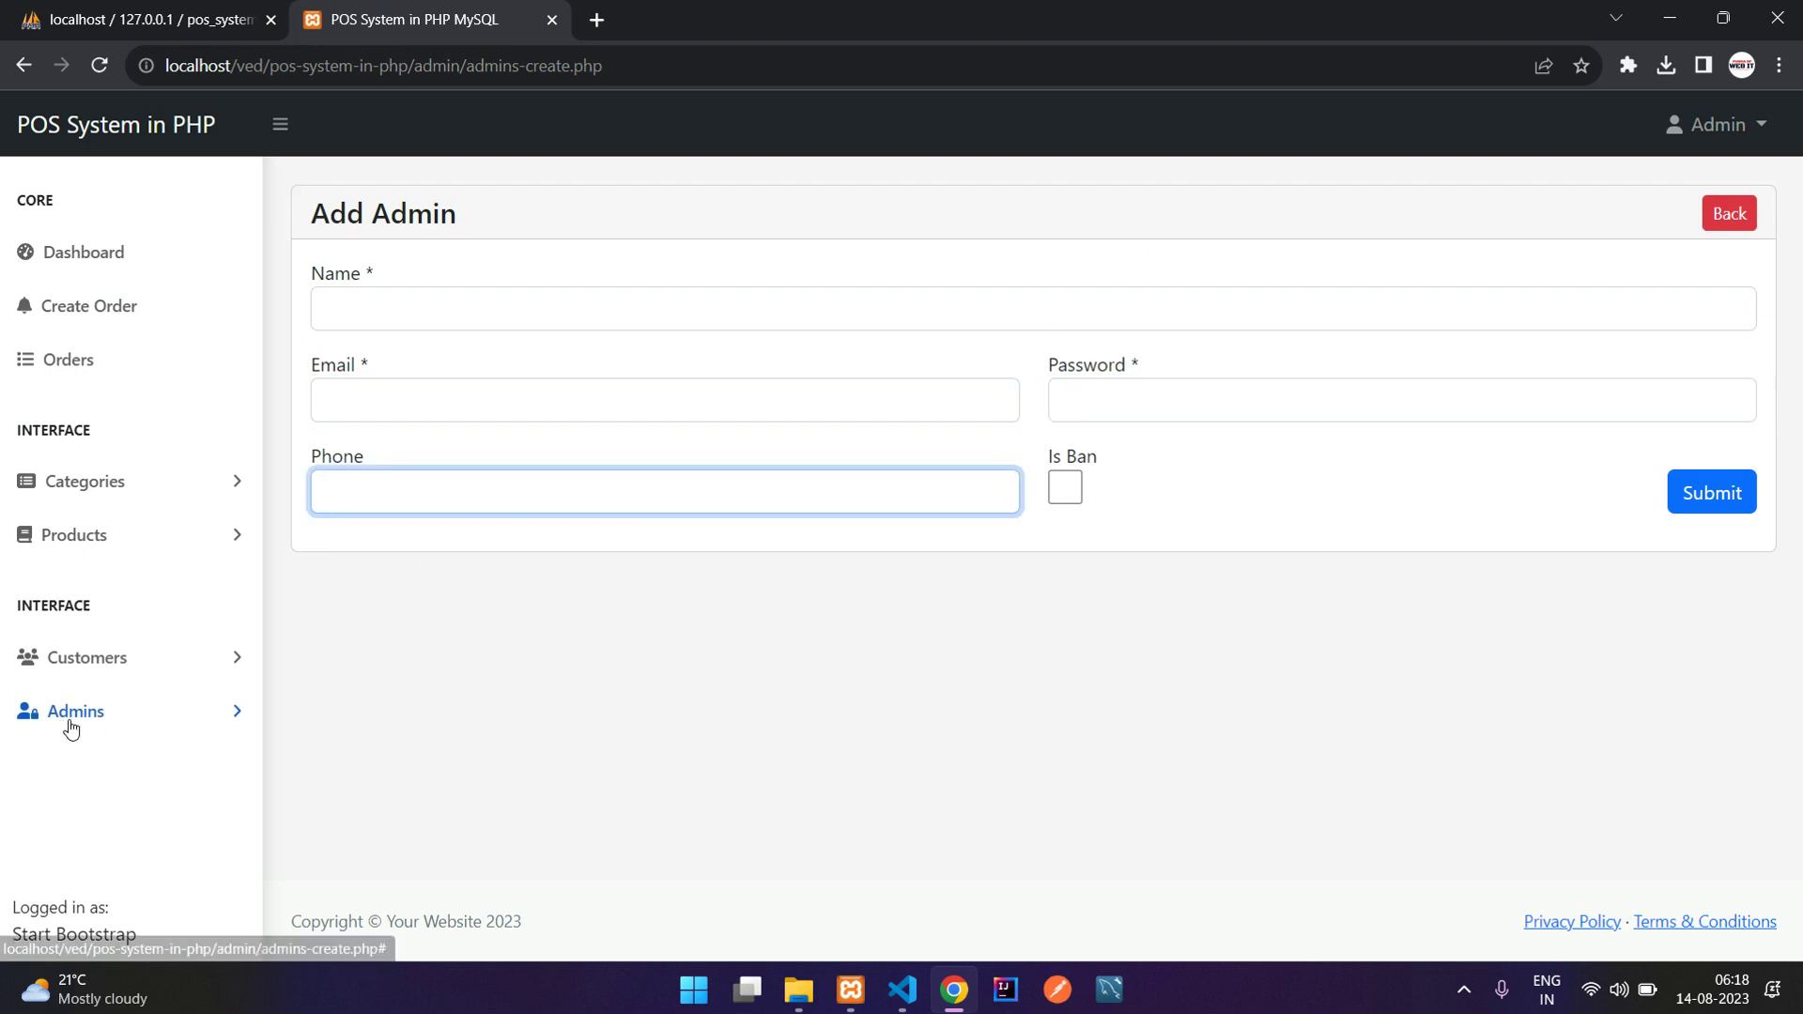
- View the admin list and highlight the admin's name, email and phone
click(73, 718)
click(97, 822)
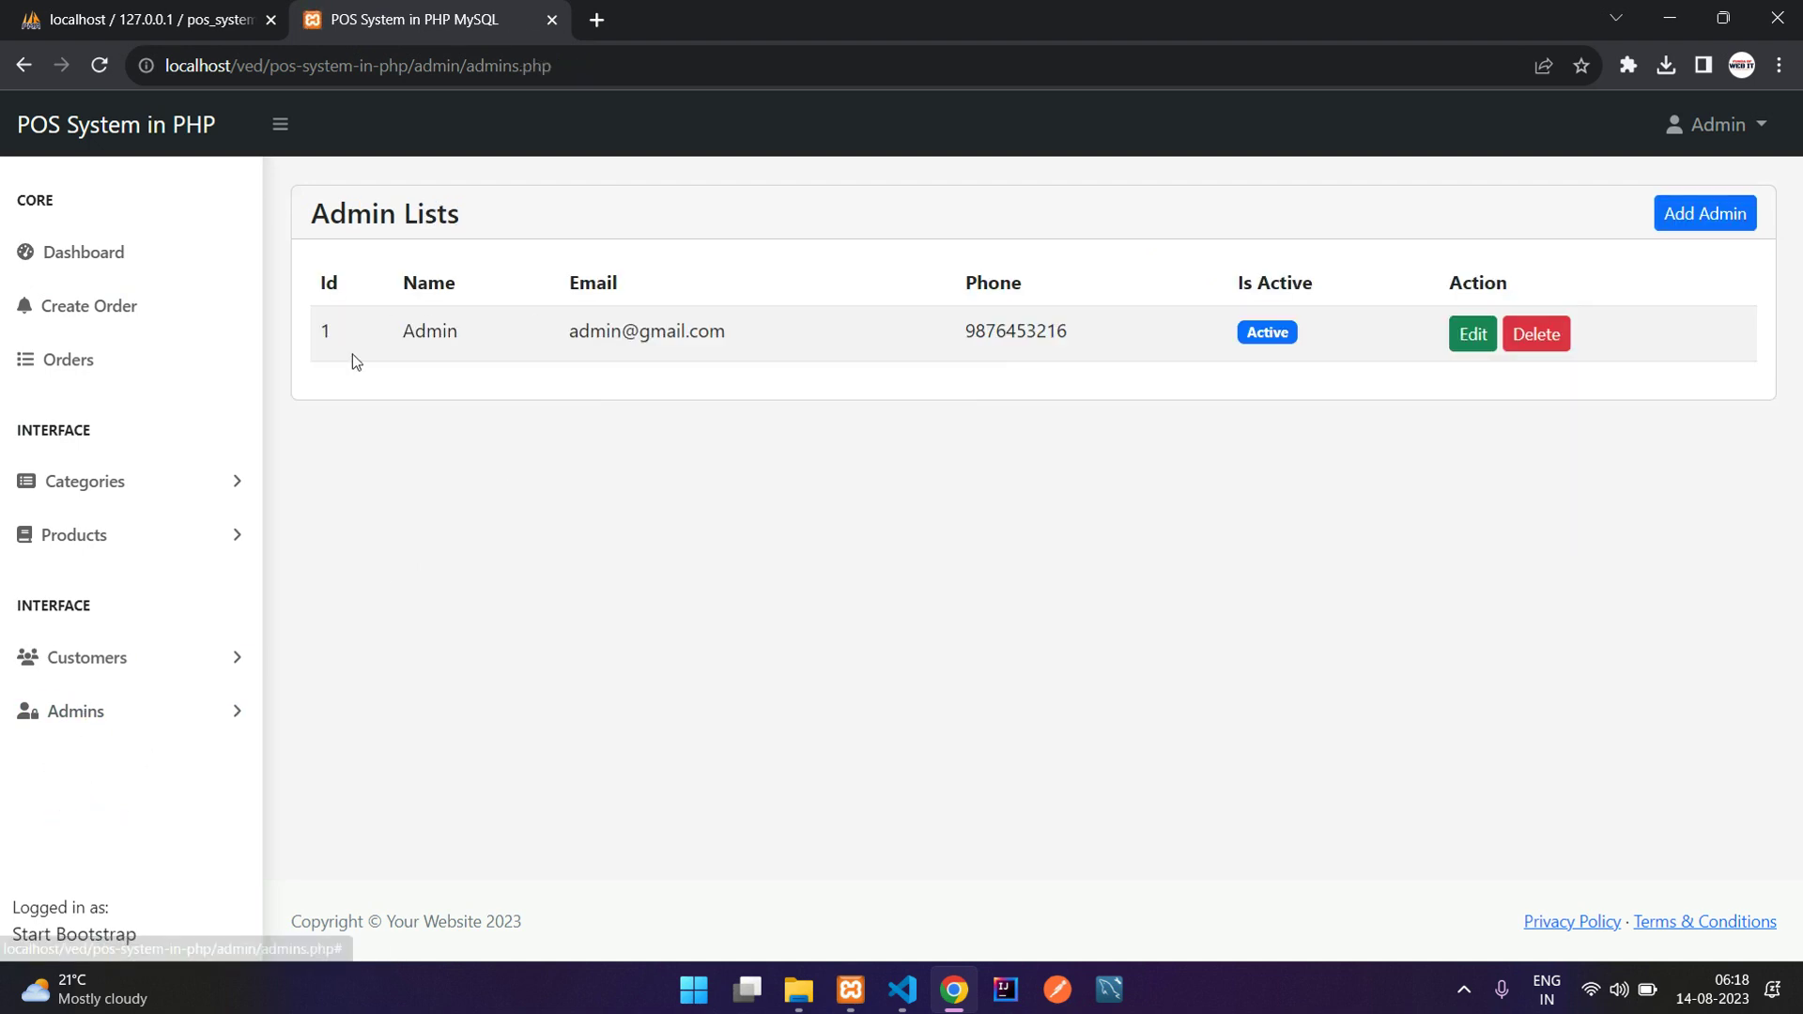
drag(361, 355, 1162, 339)
click(1176, 323)
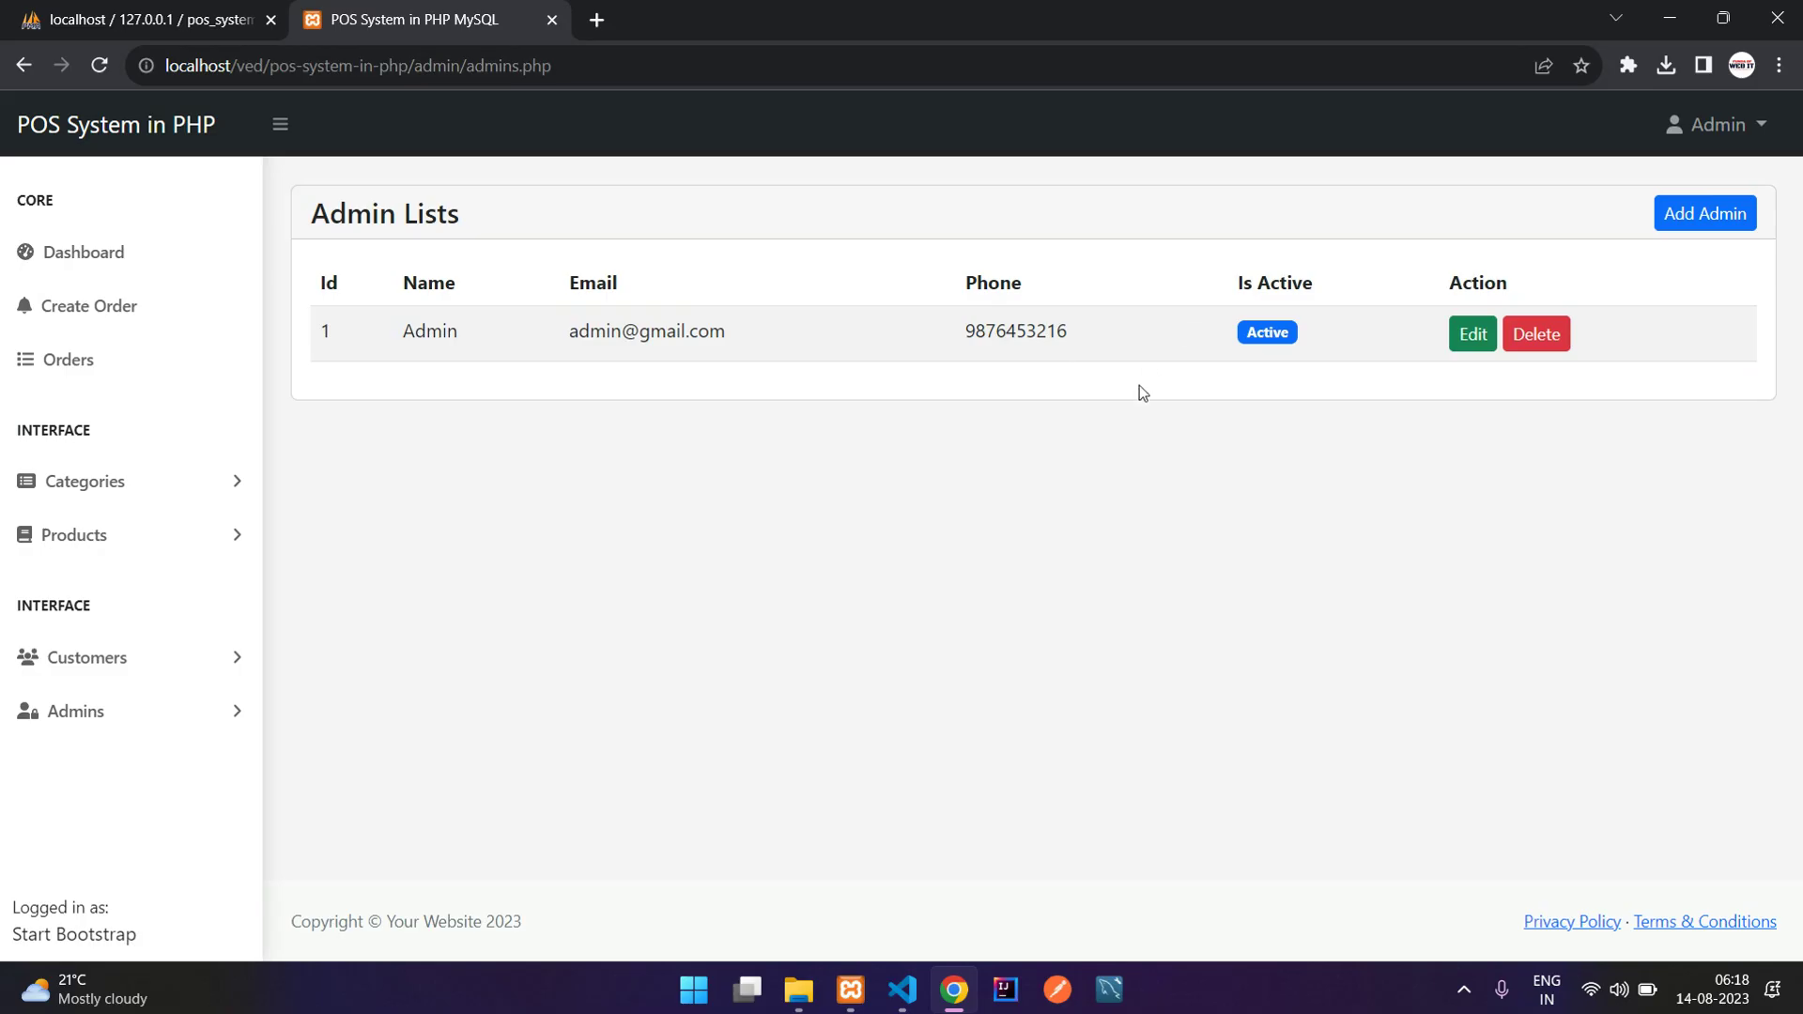
- Look over the Add Customer form's name, email and phone fields
click(173, 656)
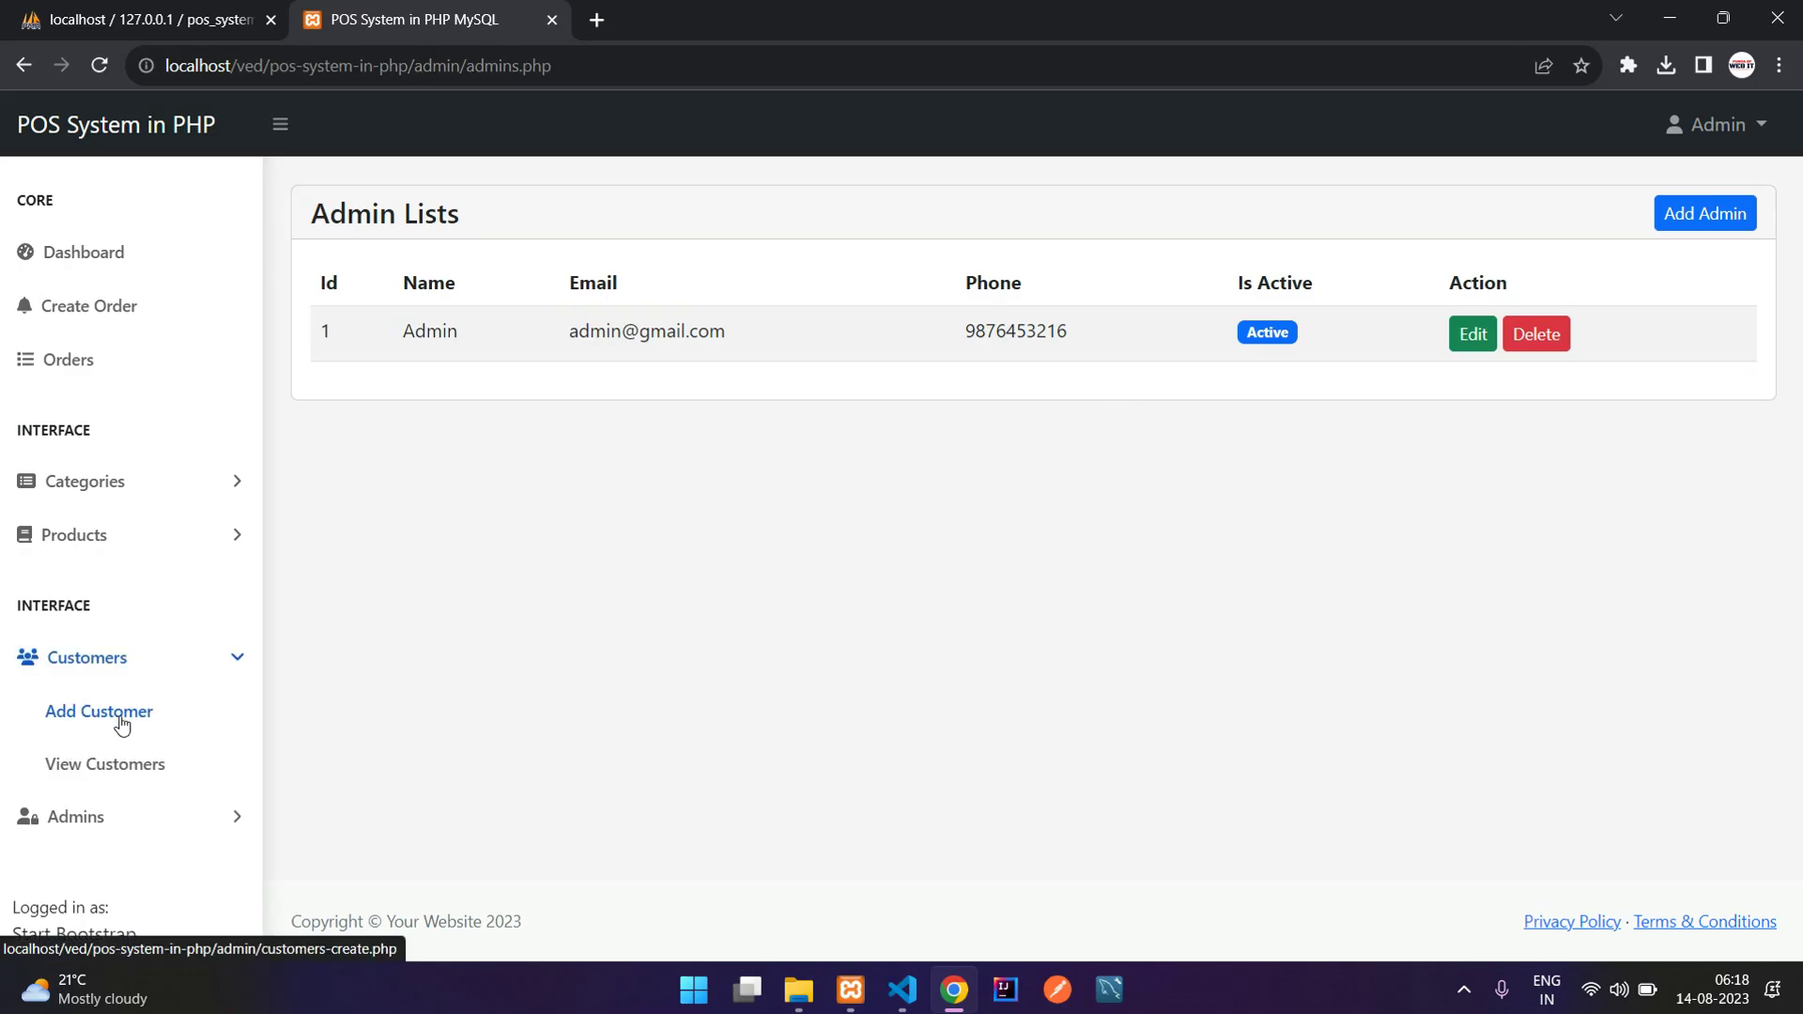
click(111, 715)
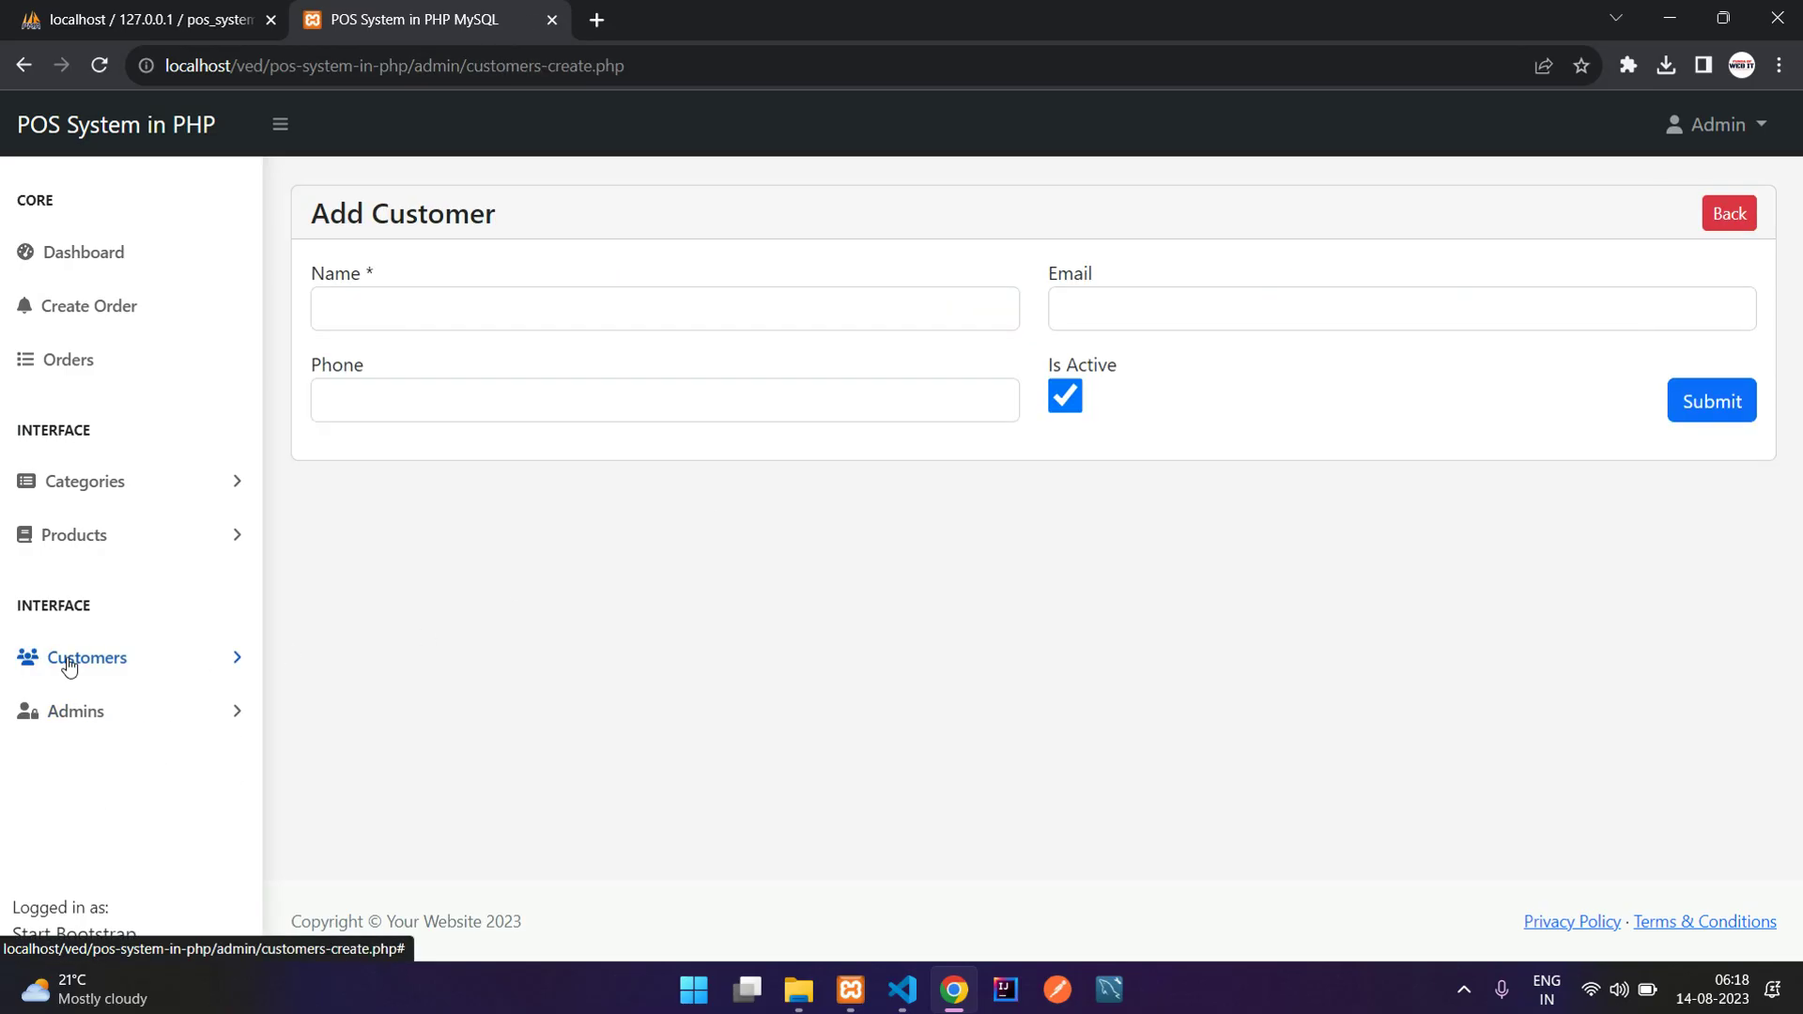
click(656, 300)
click(1113, 300)
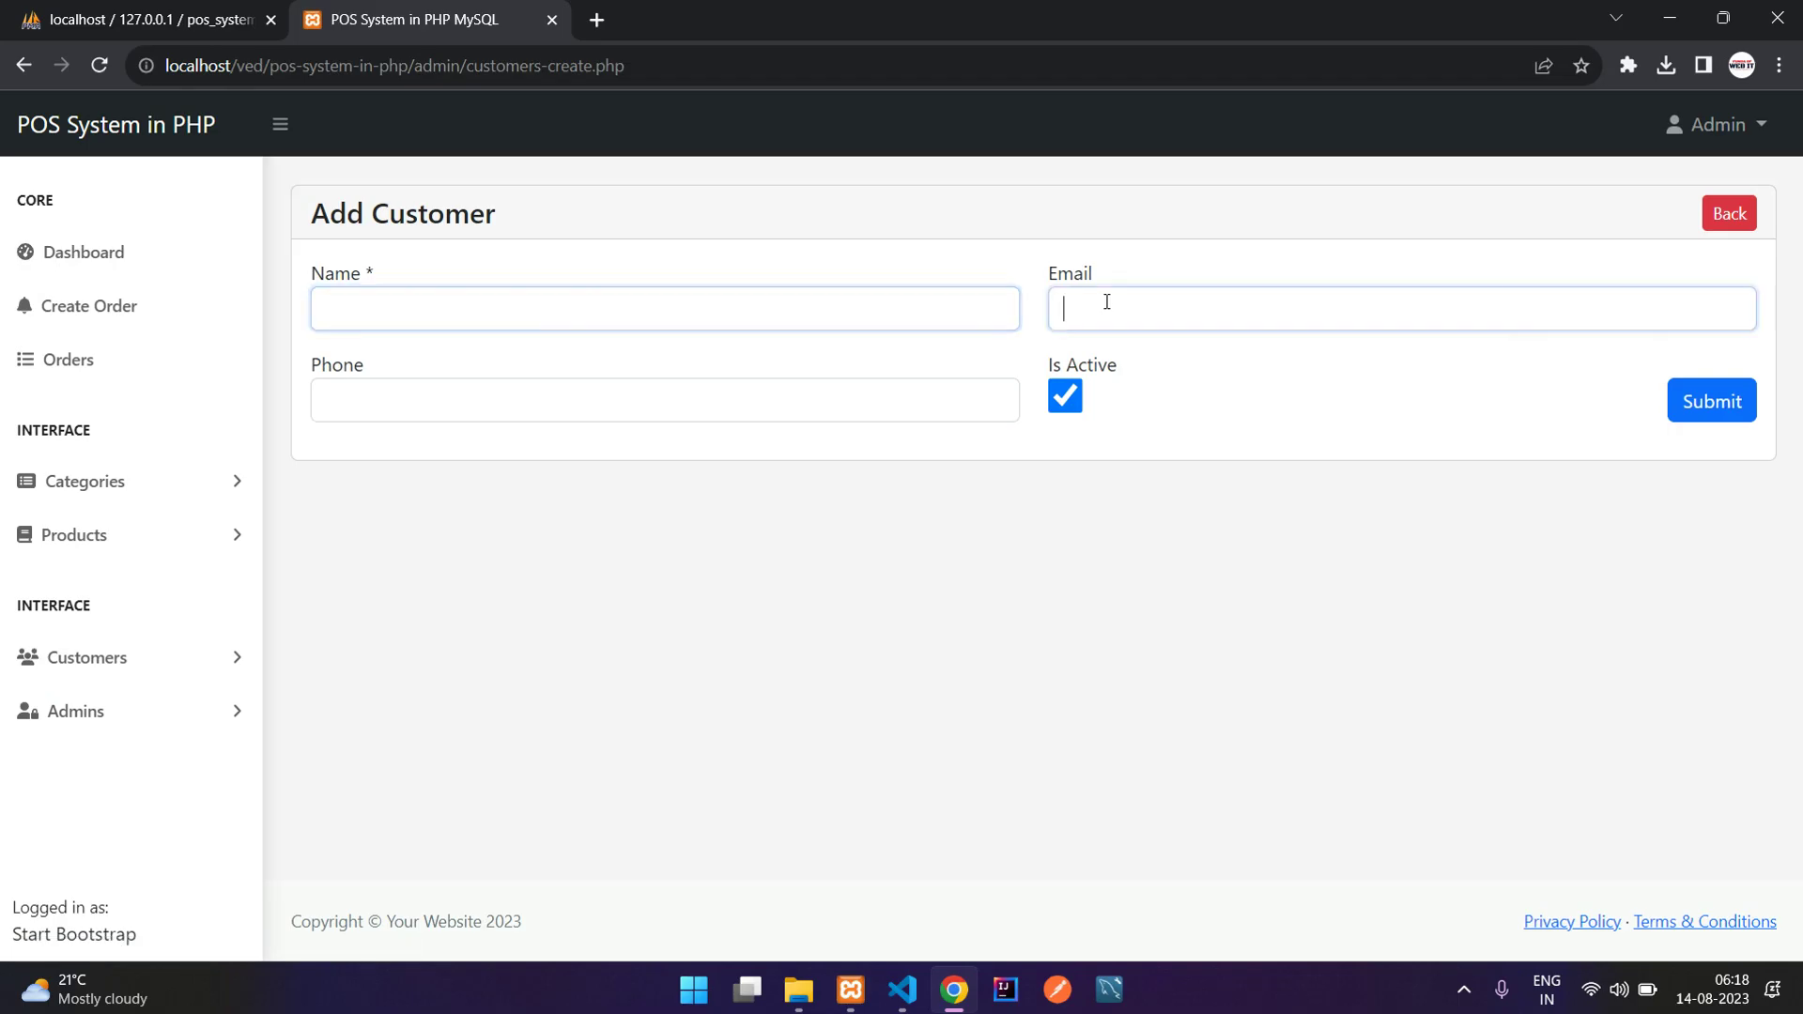
click(697, 414)
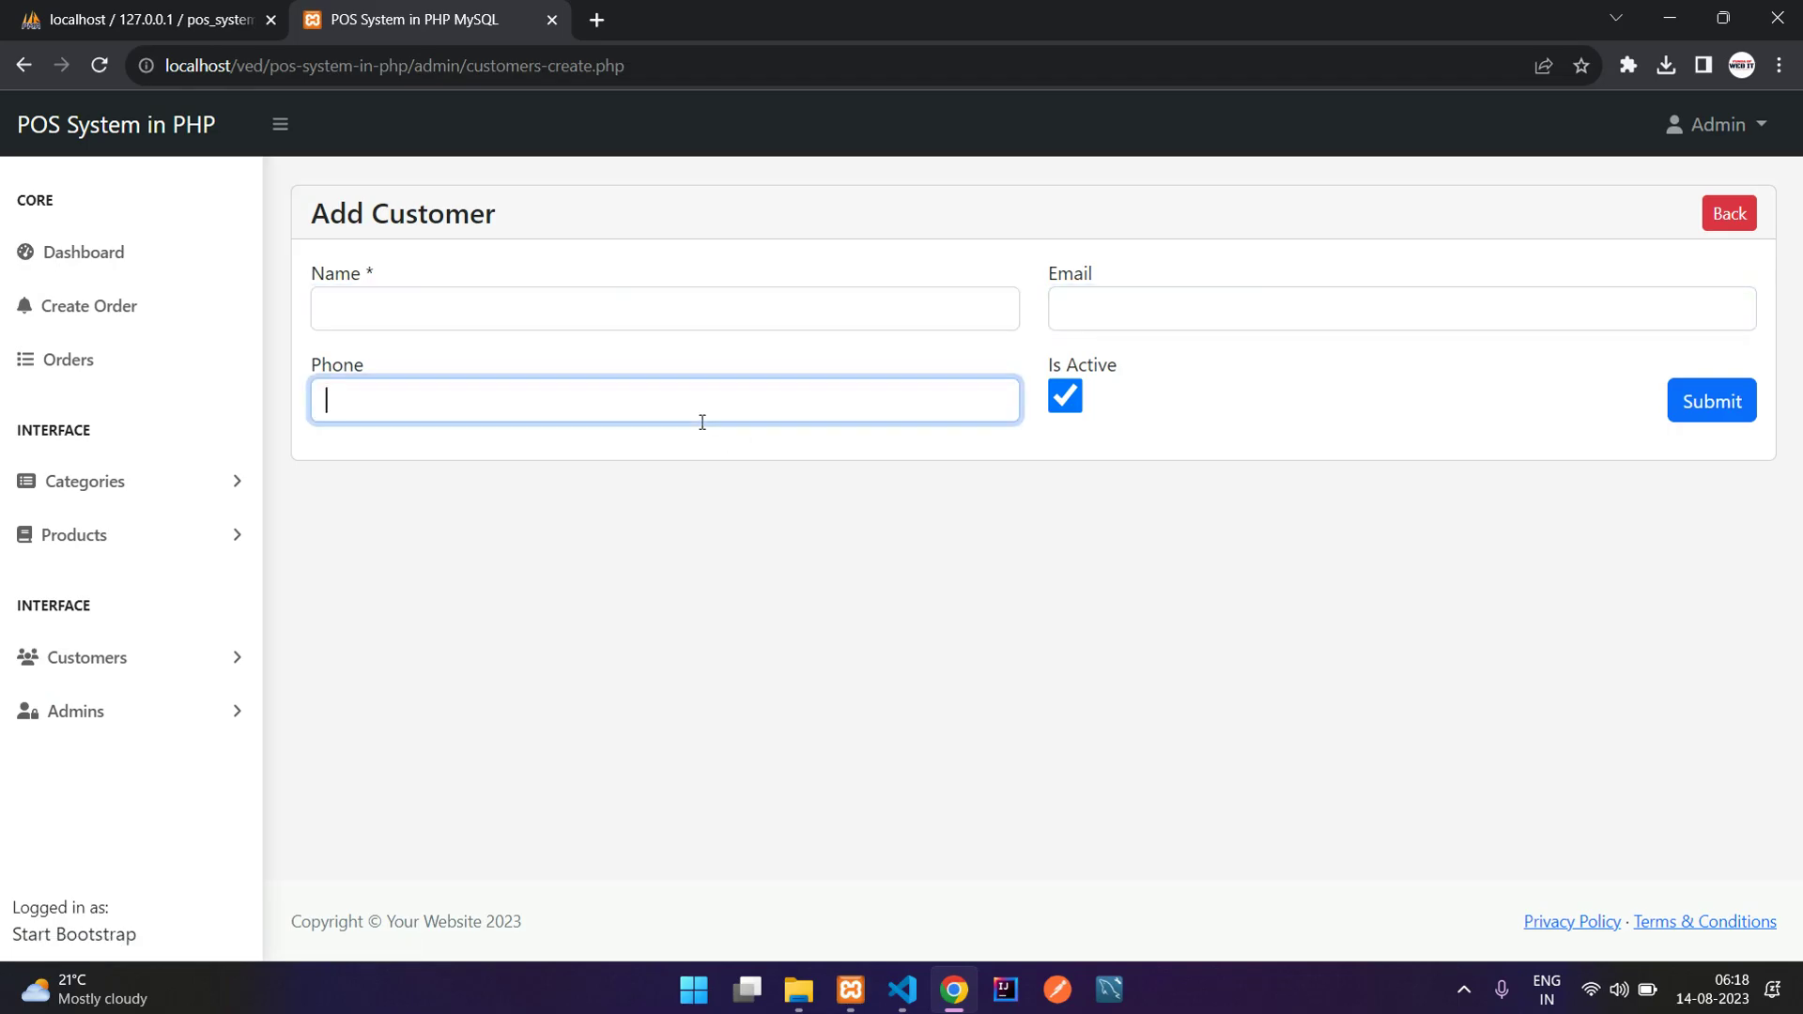
- Open View Customers to see the five active customers
click(132, 668)
click(139, 764)
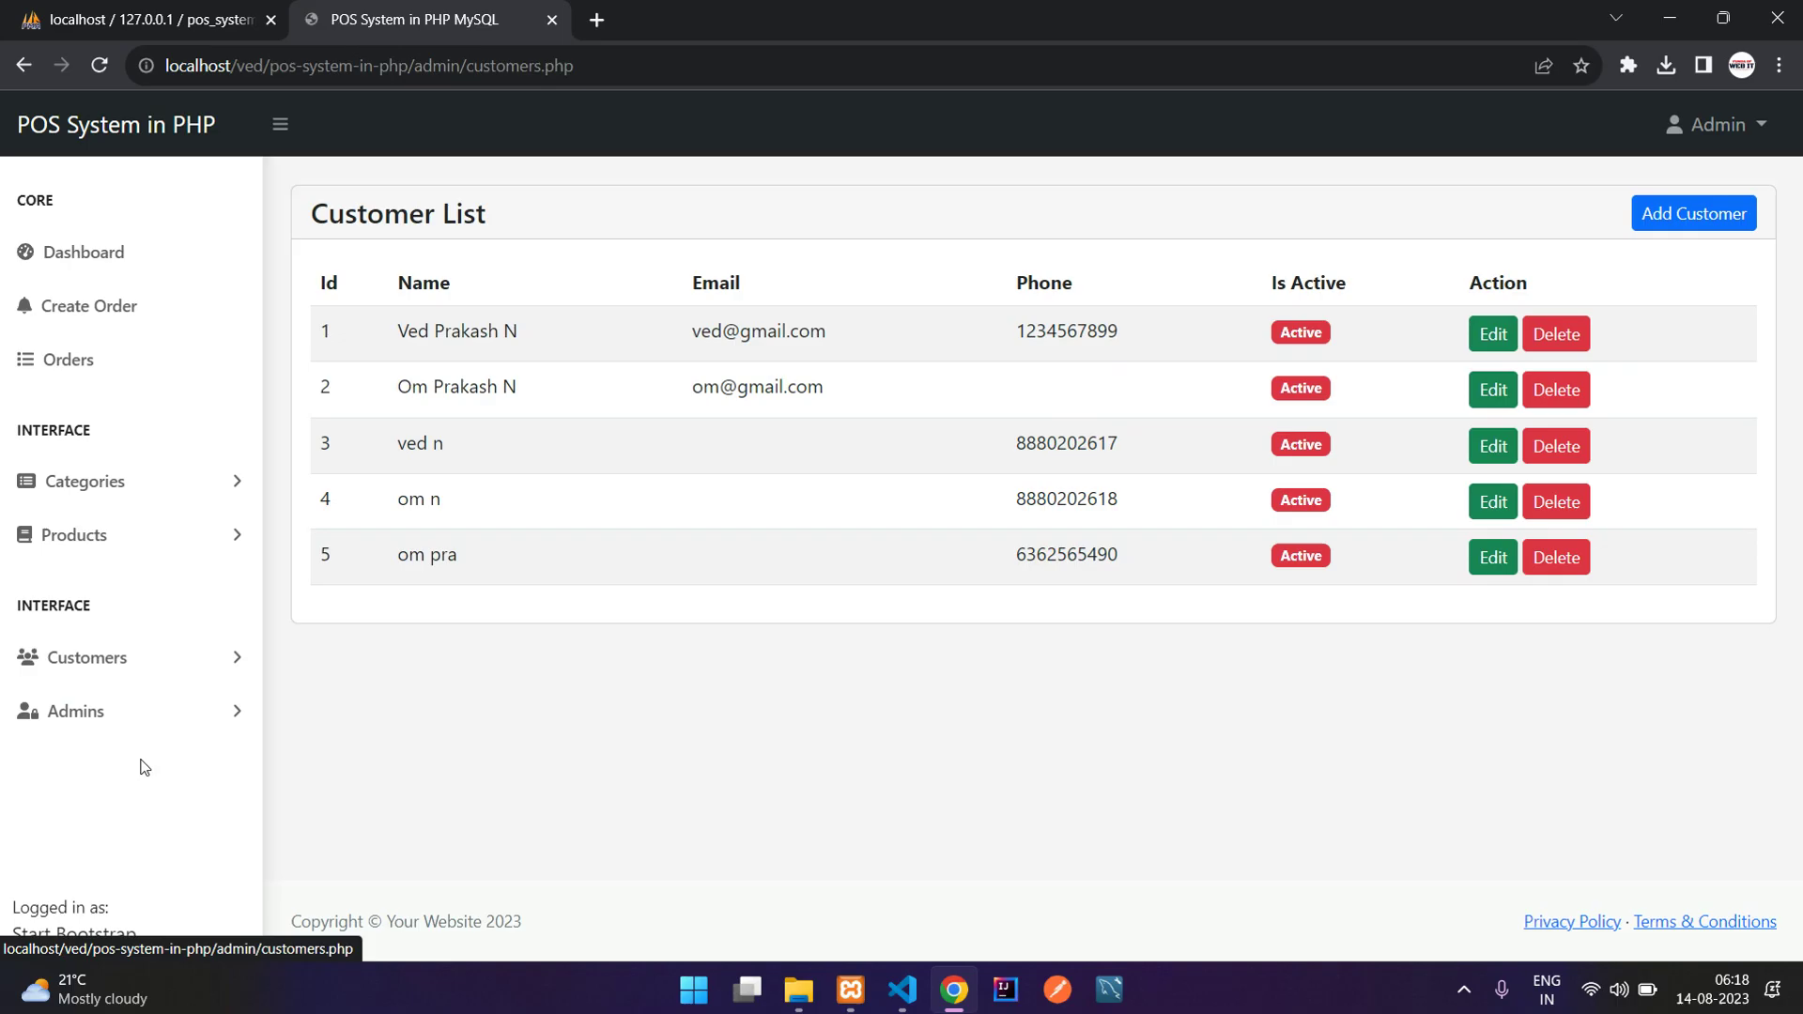
drag(361, 345, 1042, 543)
click(1042, 543)
- Look over the Add Category form's name and description fields
click(160, 479)
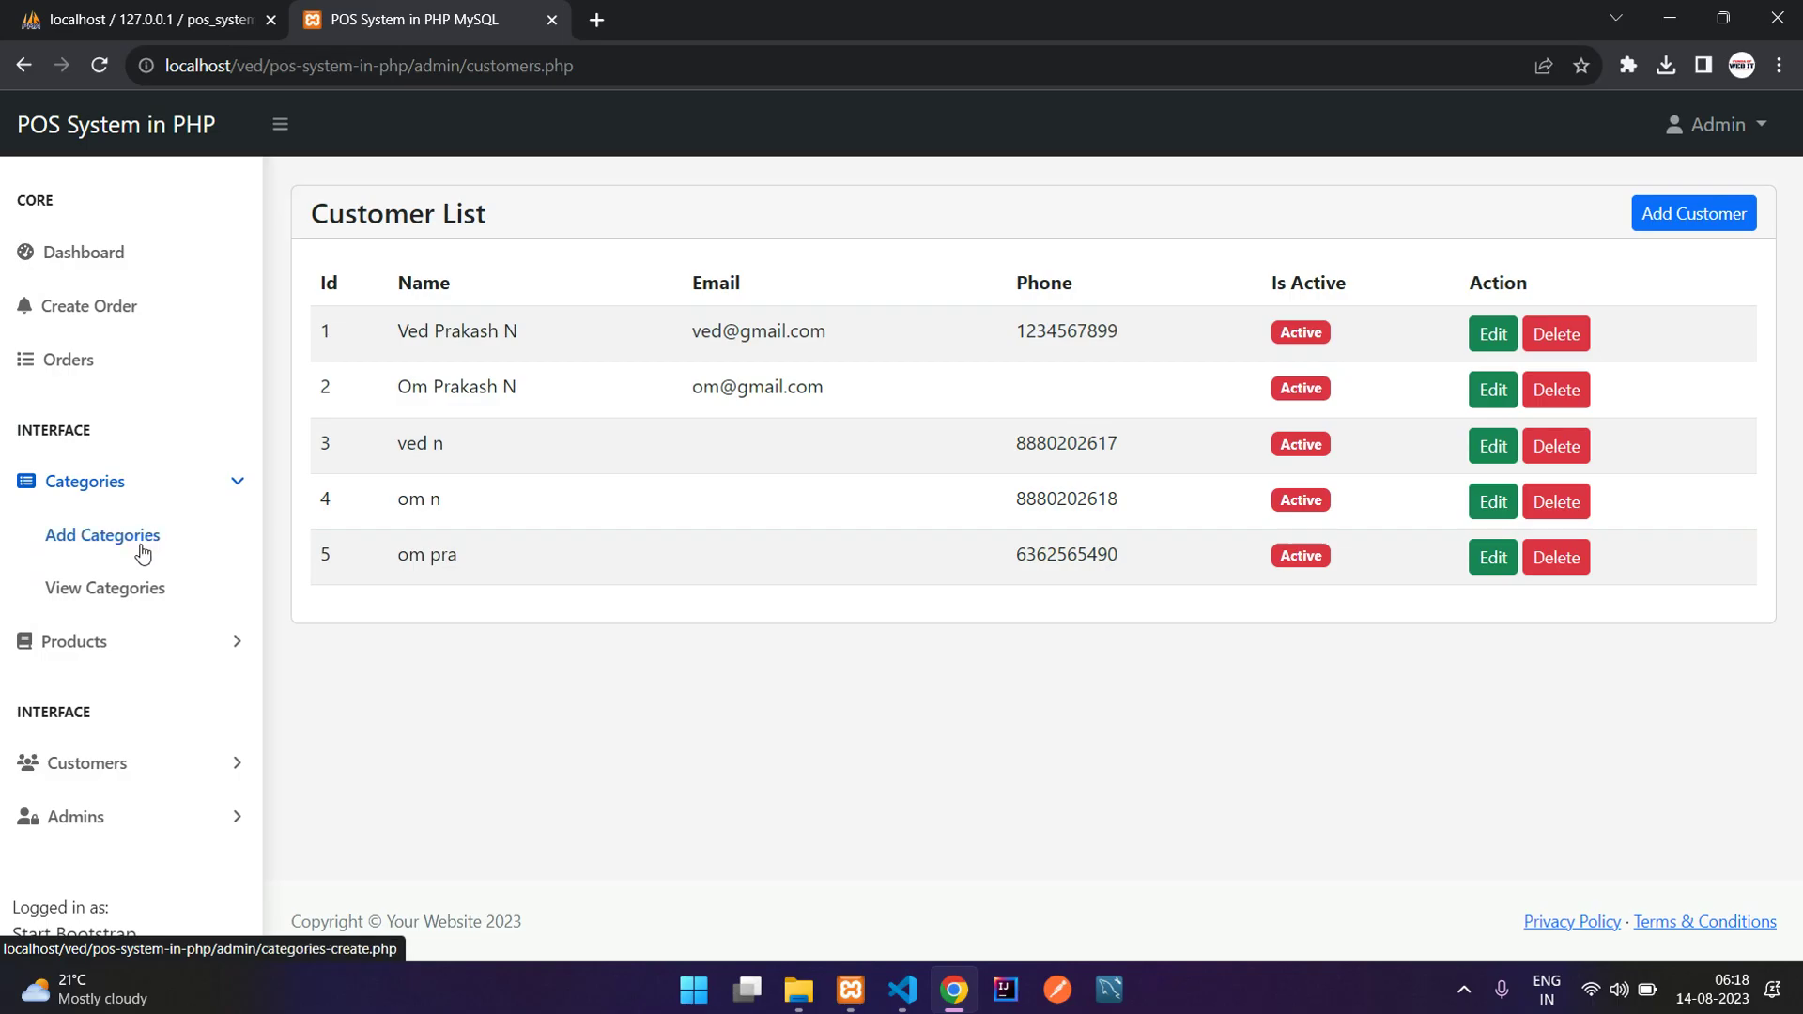
click(146, 537)
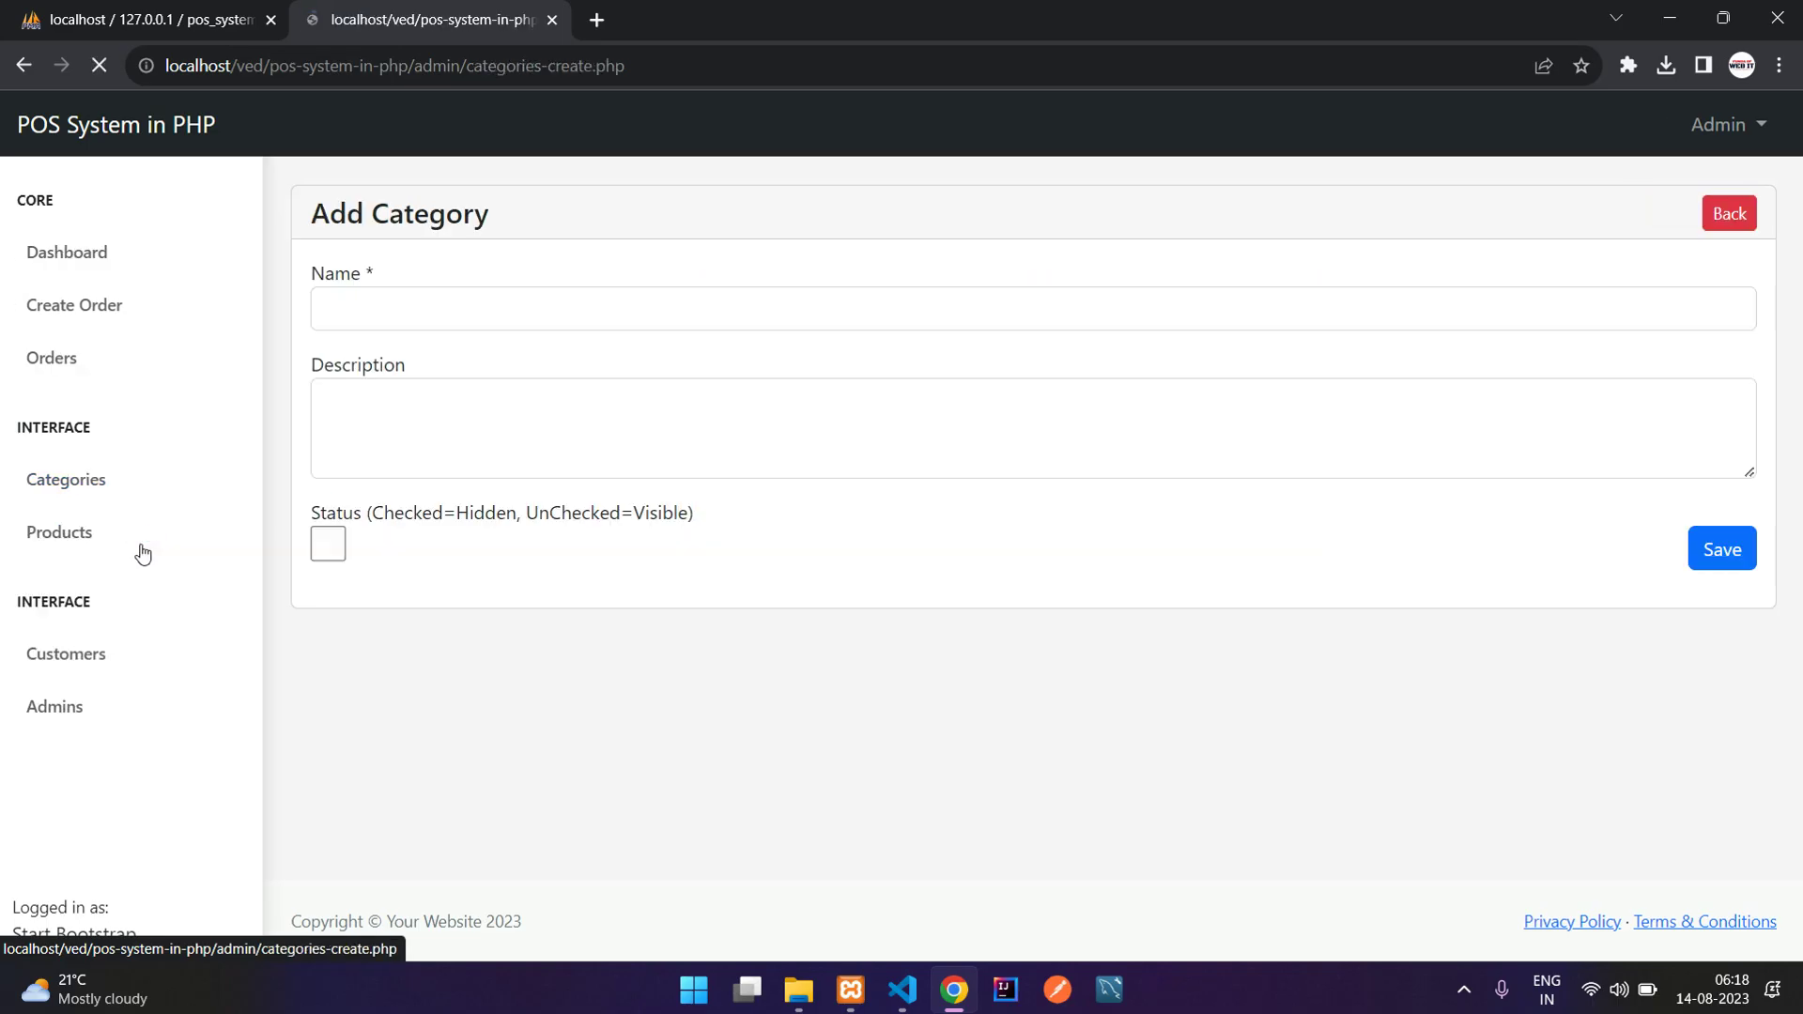
click(66, 483)
click(441, 300)
click(499, 406)
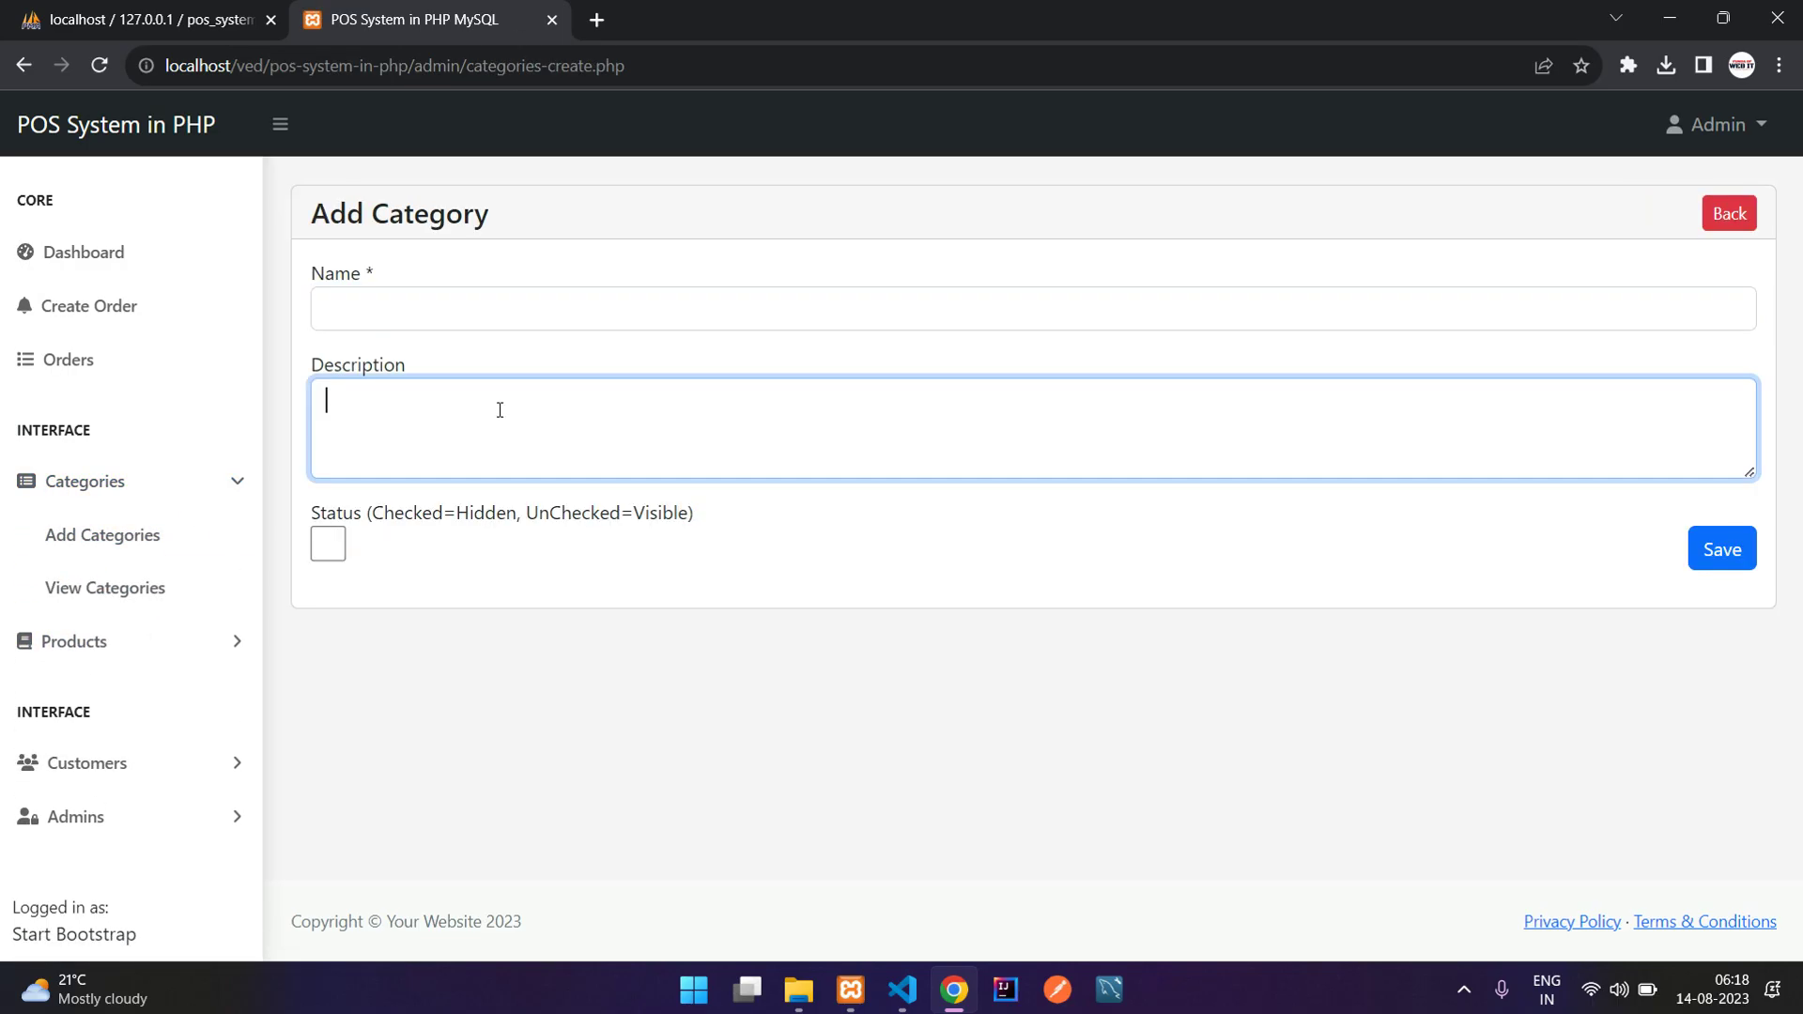
- View the four categories, peek at Laptop's edit form, then return to the list
click(139, 594)
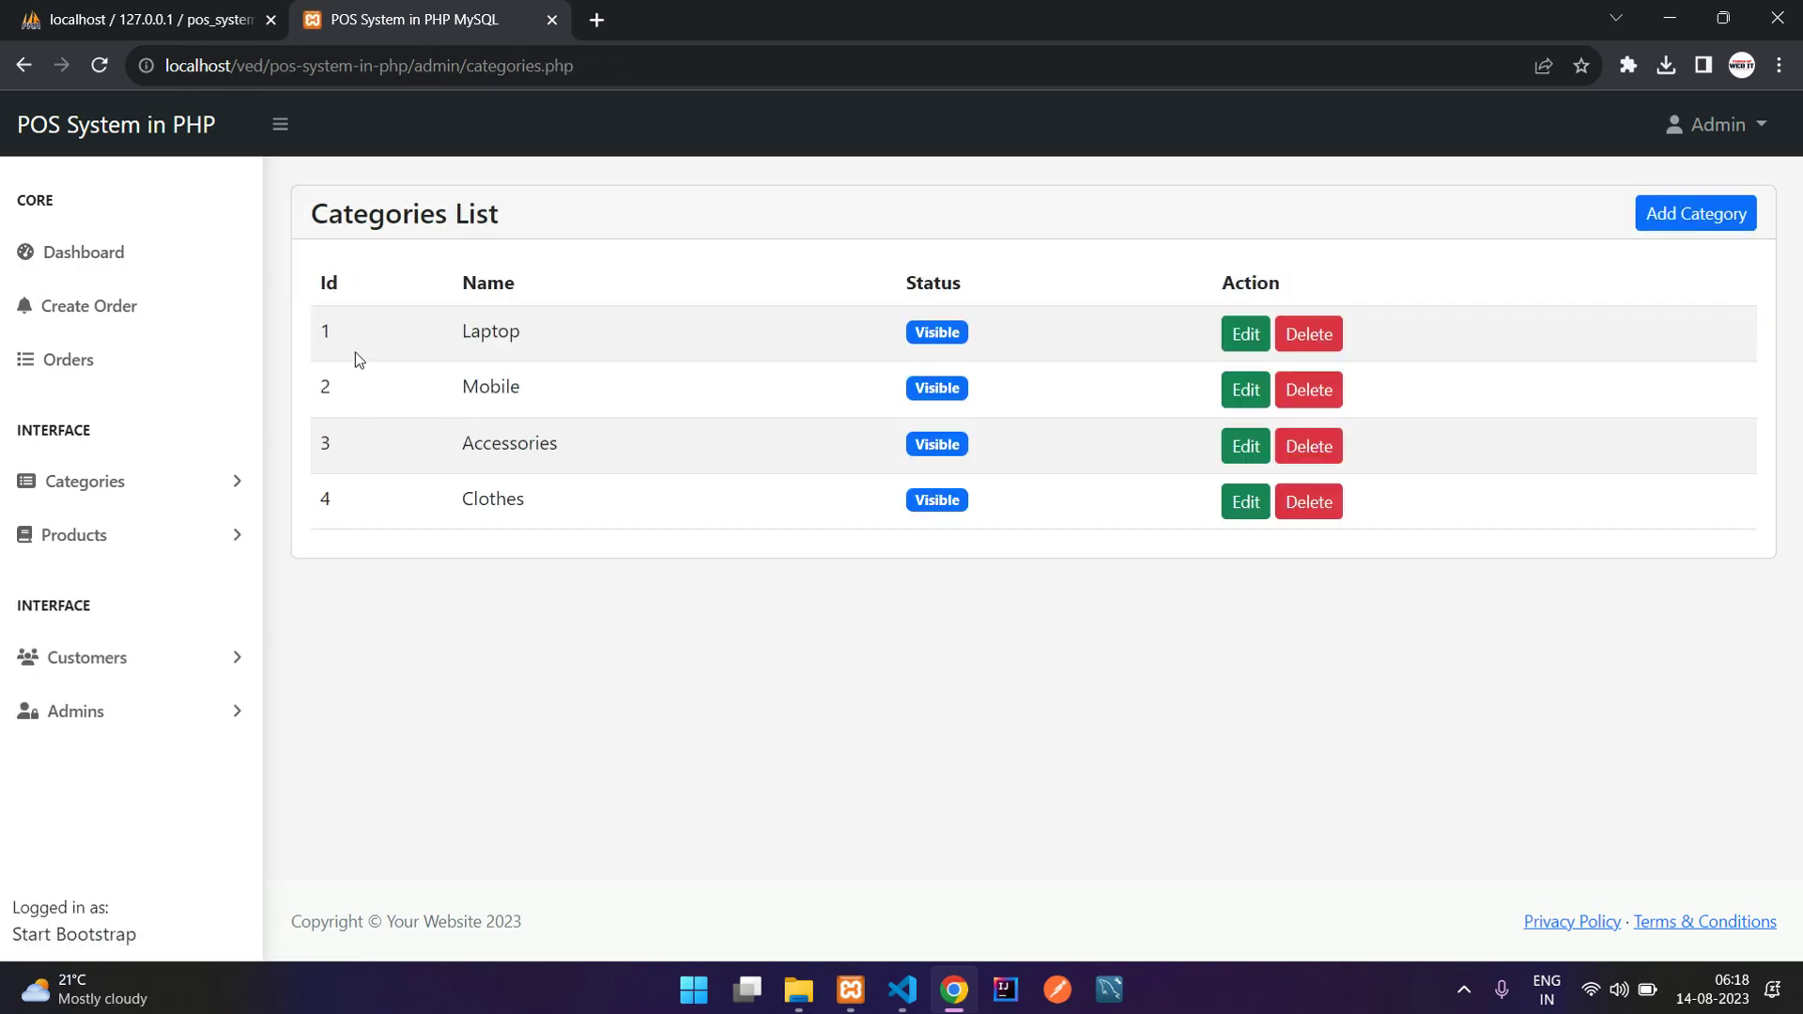
drag(355, 352, 611, 498)
click(710, 468)
click(1240, 338)
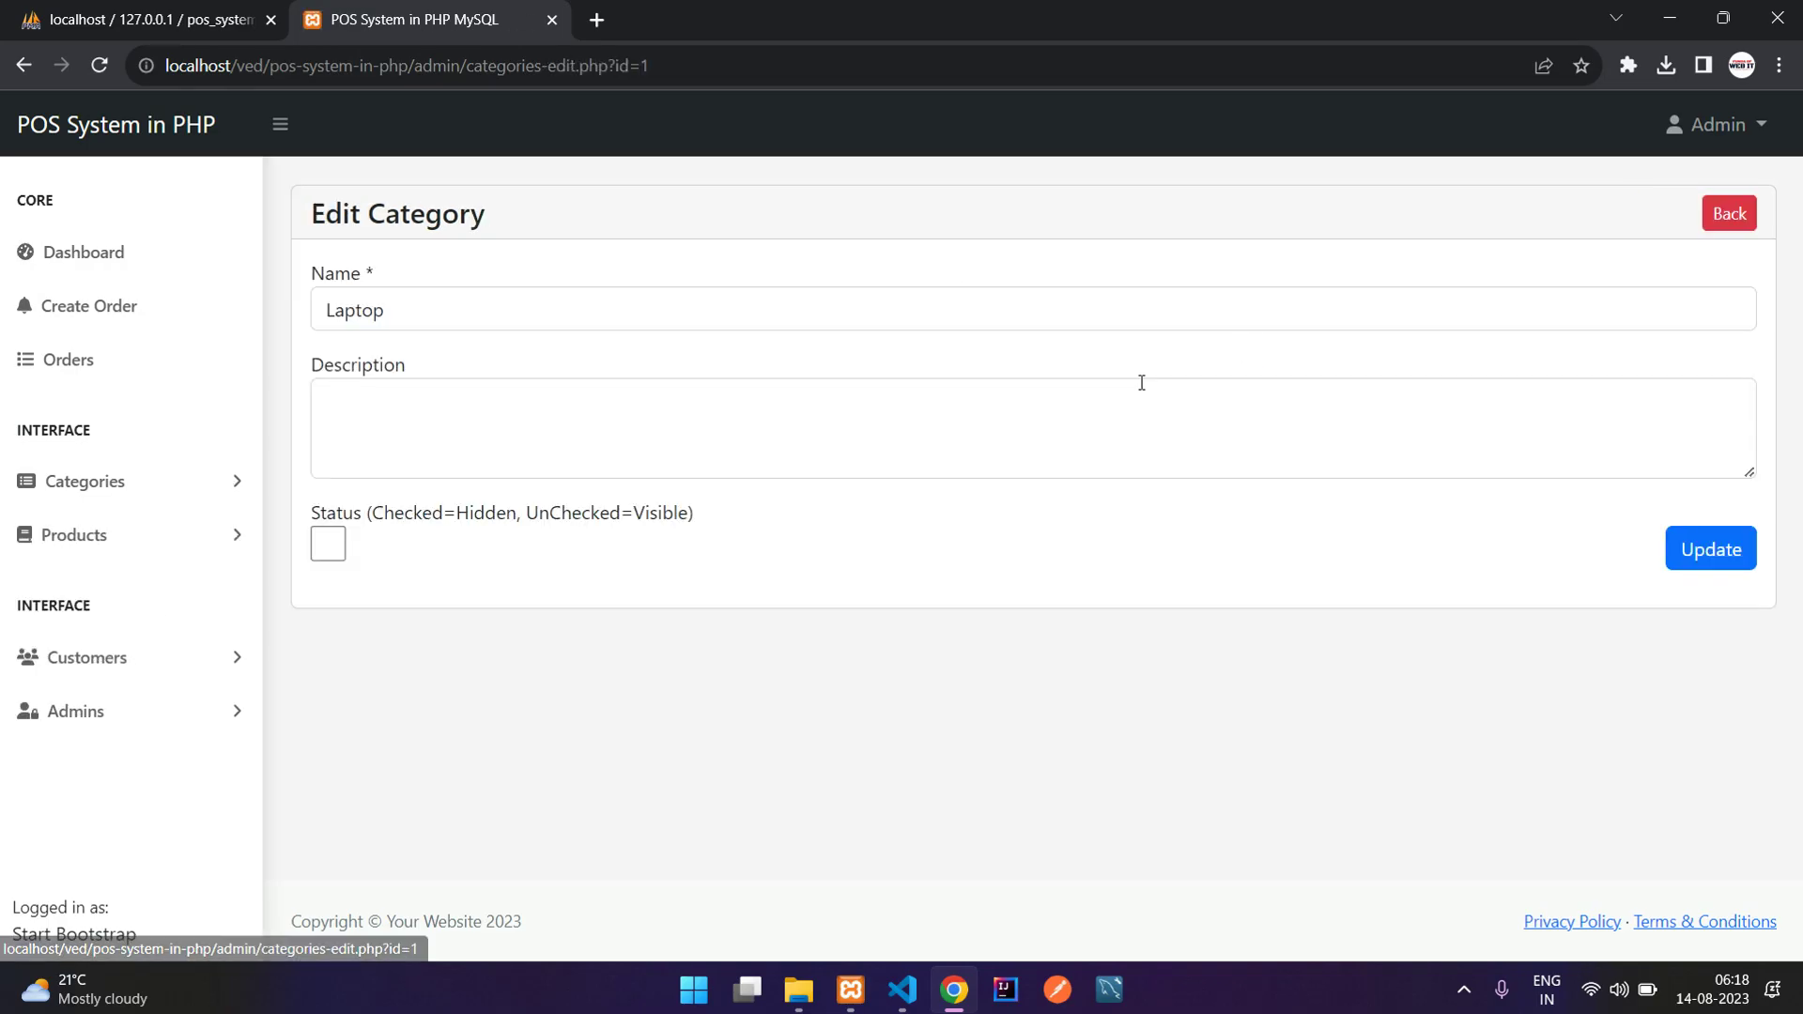
click(826, 401)
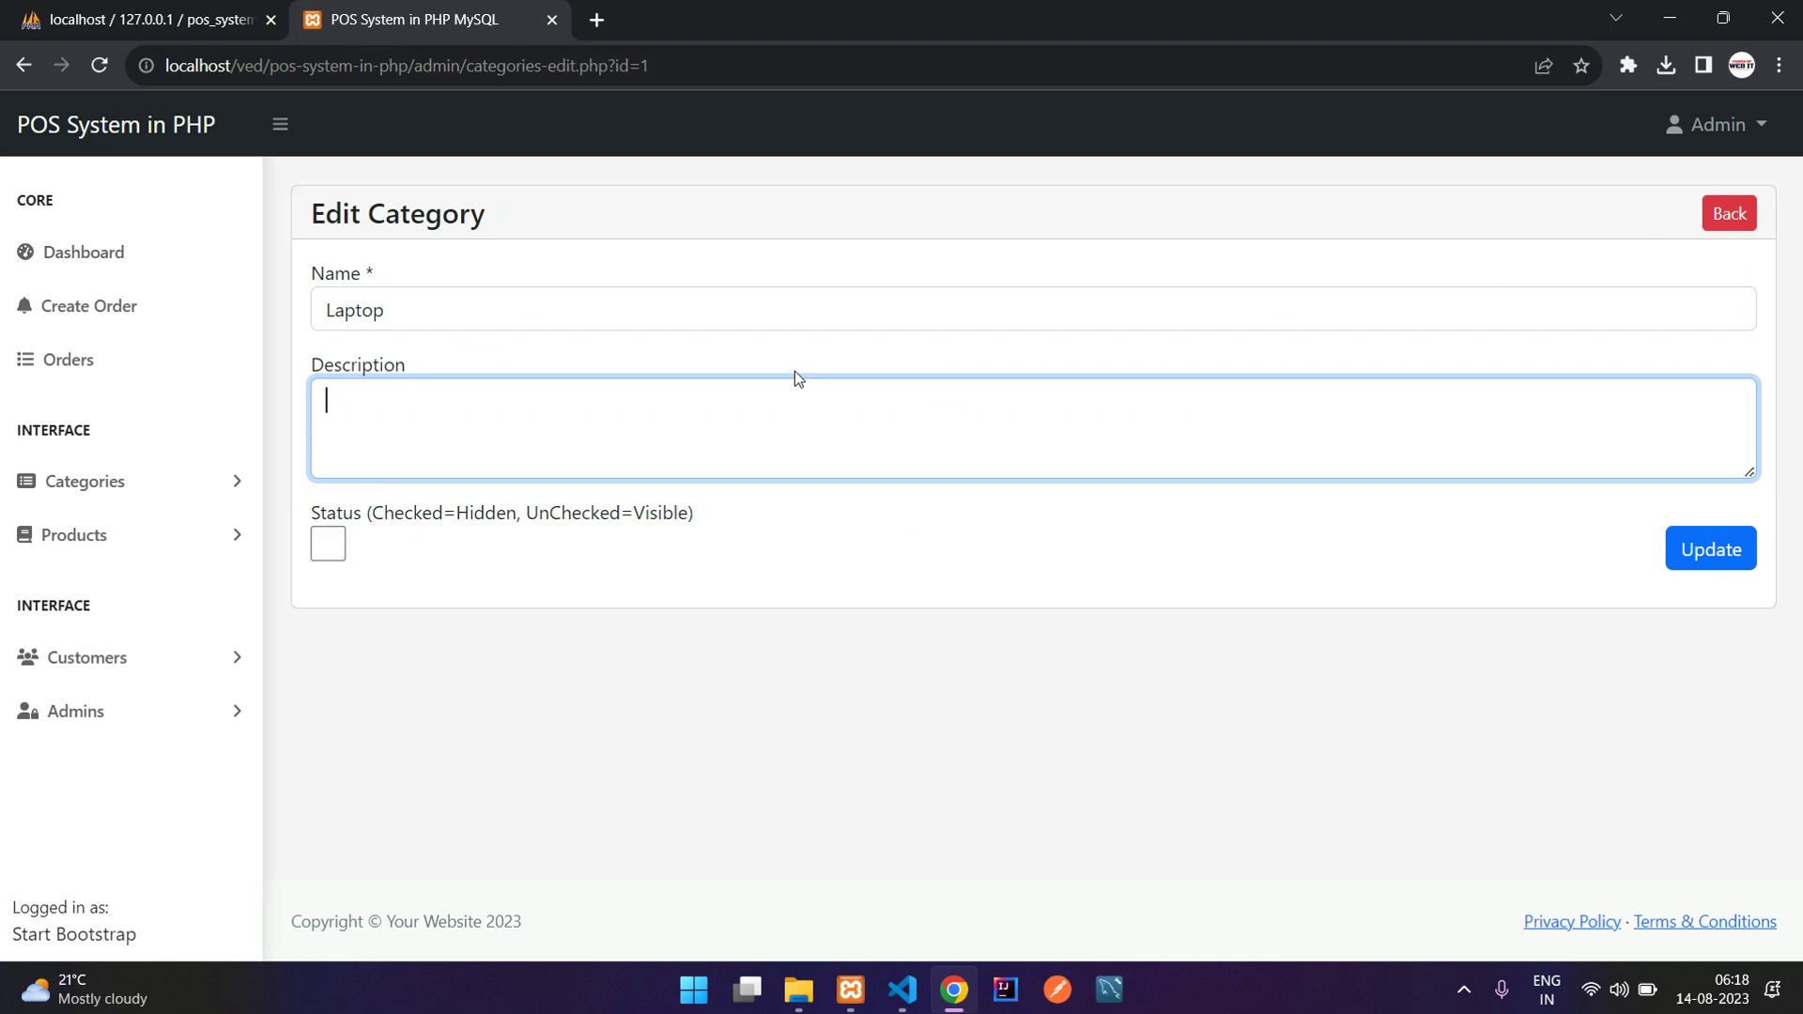
key(alt+Left)
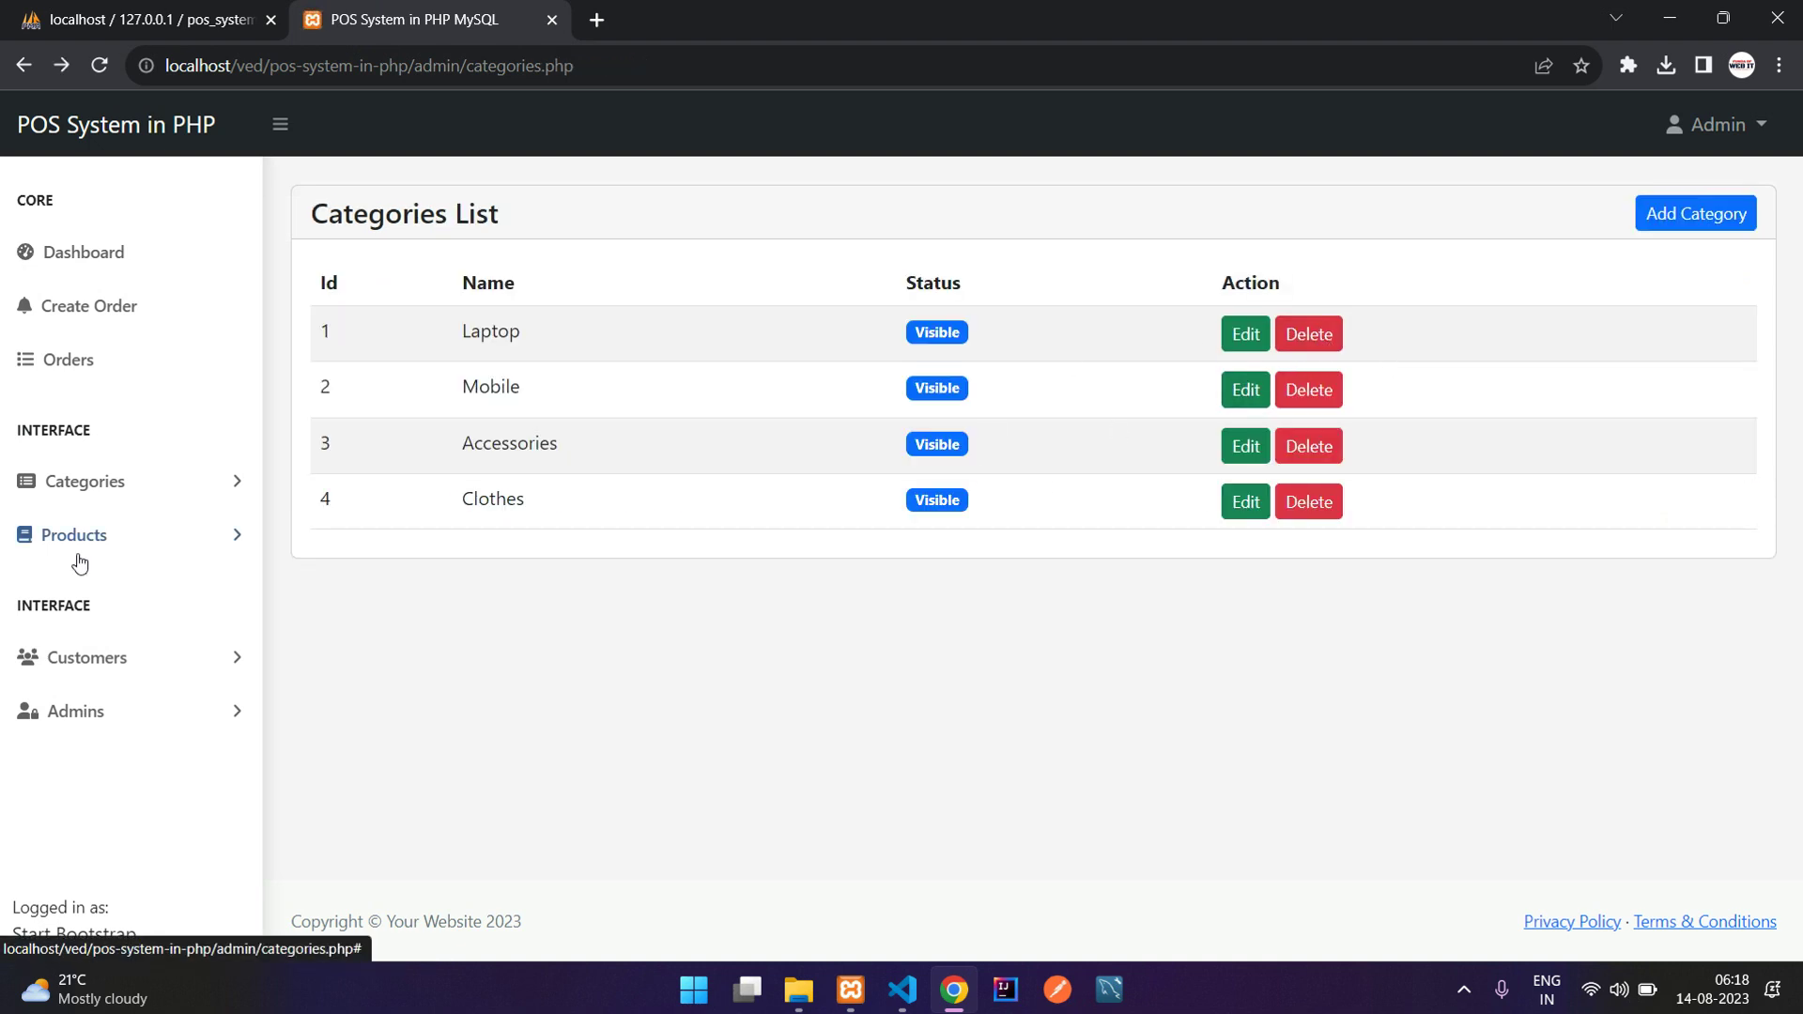
click(137, 715)
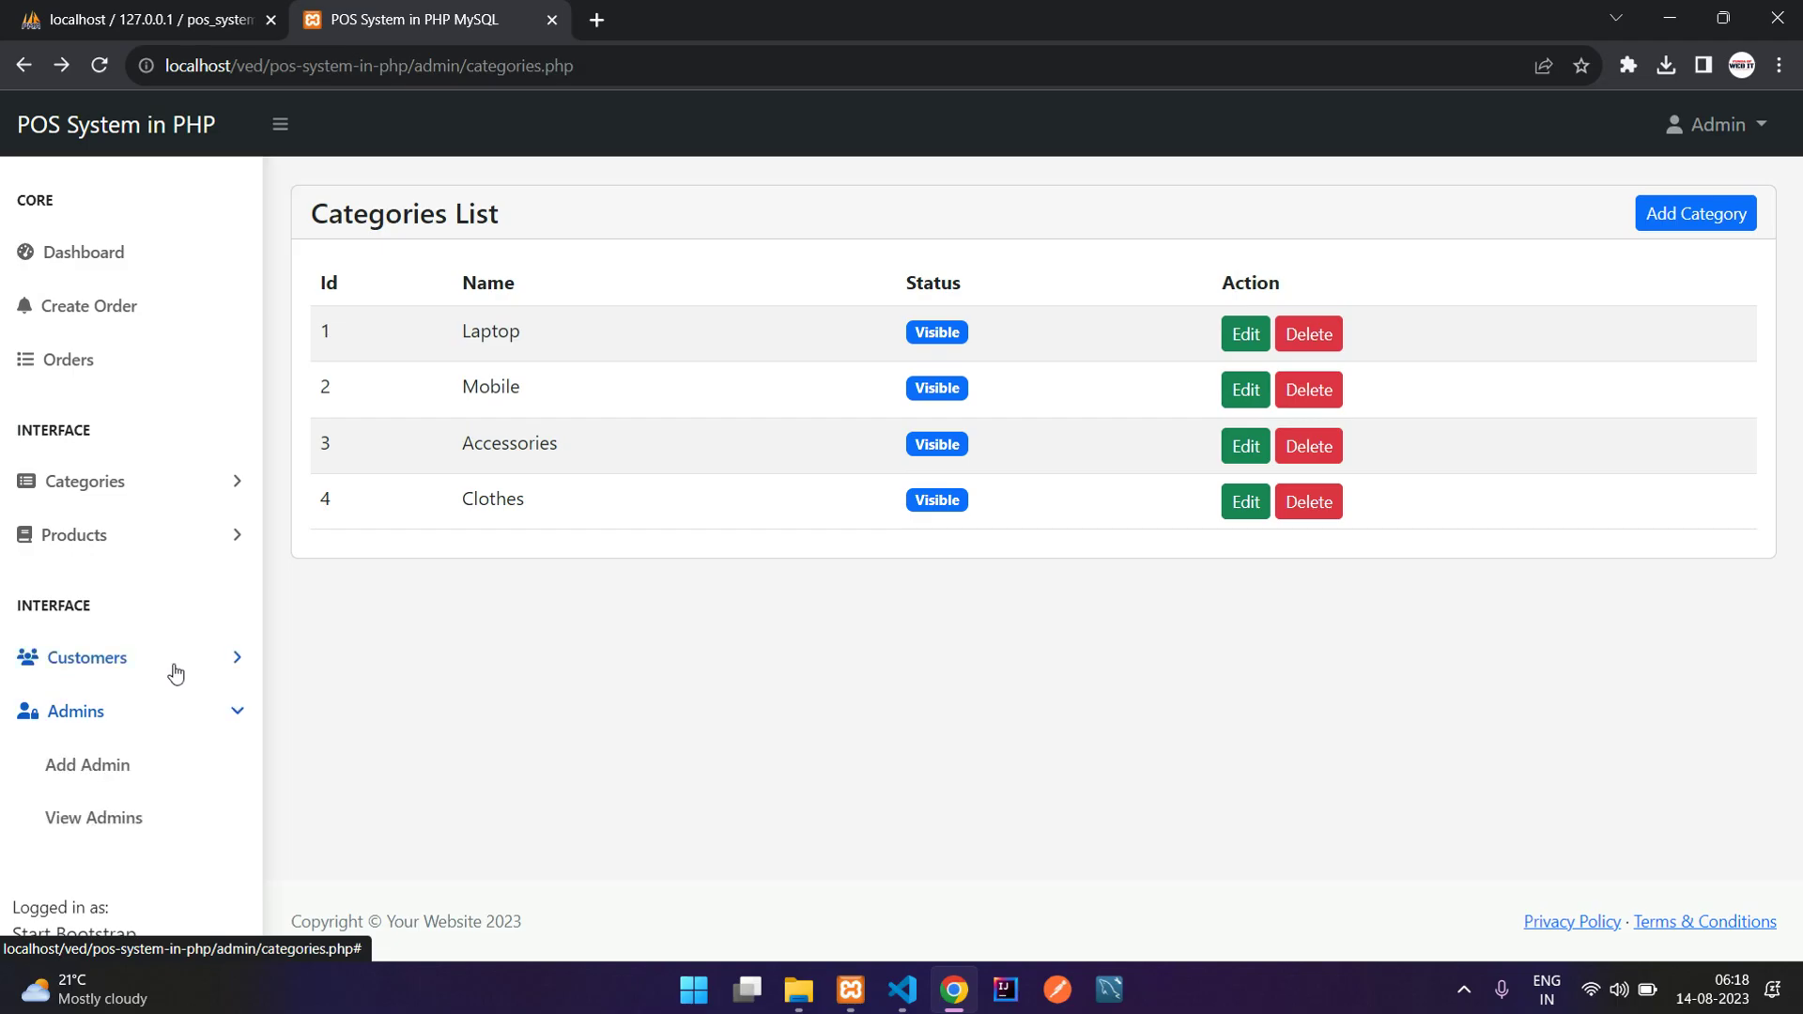
- Try Mobile as the category on the Add Product form, then view the five products
click(140, 536)
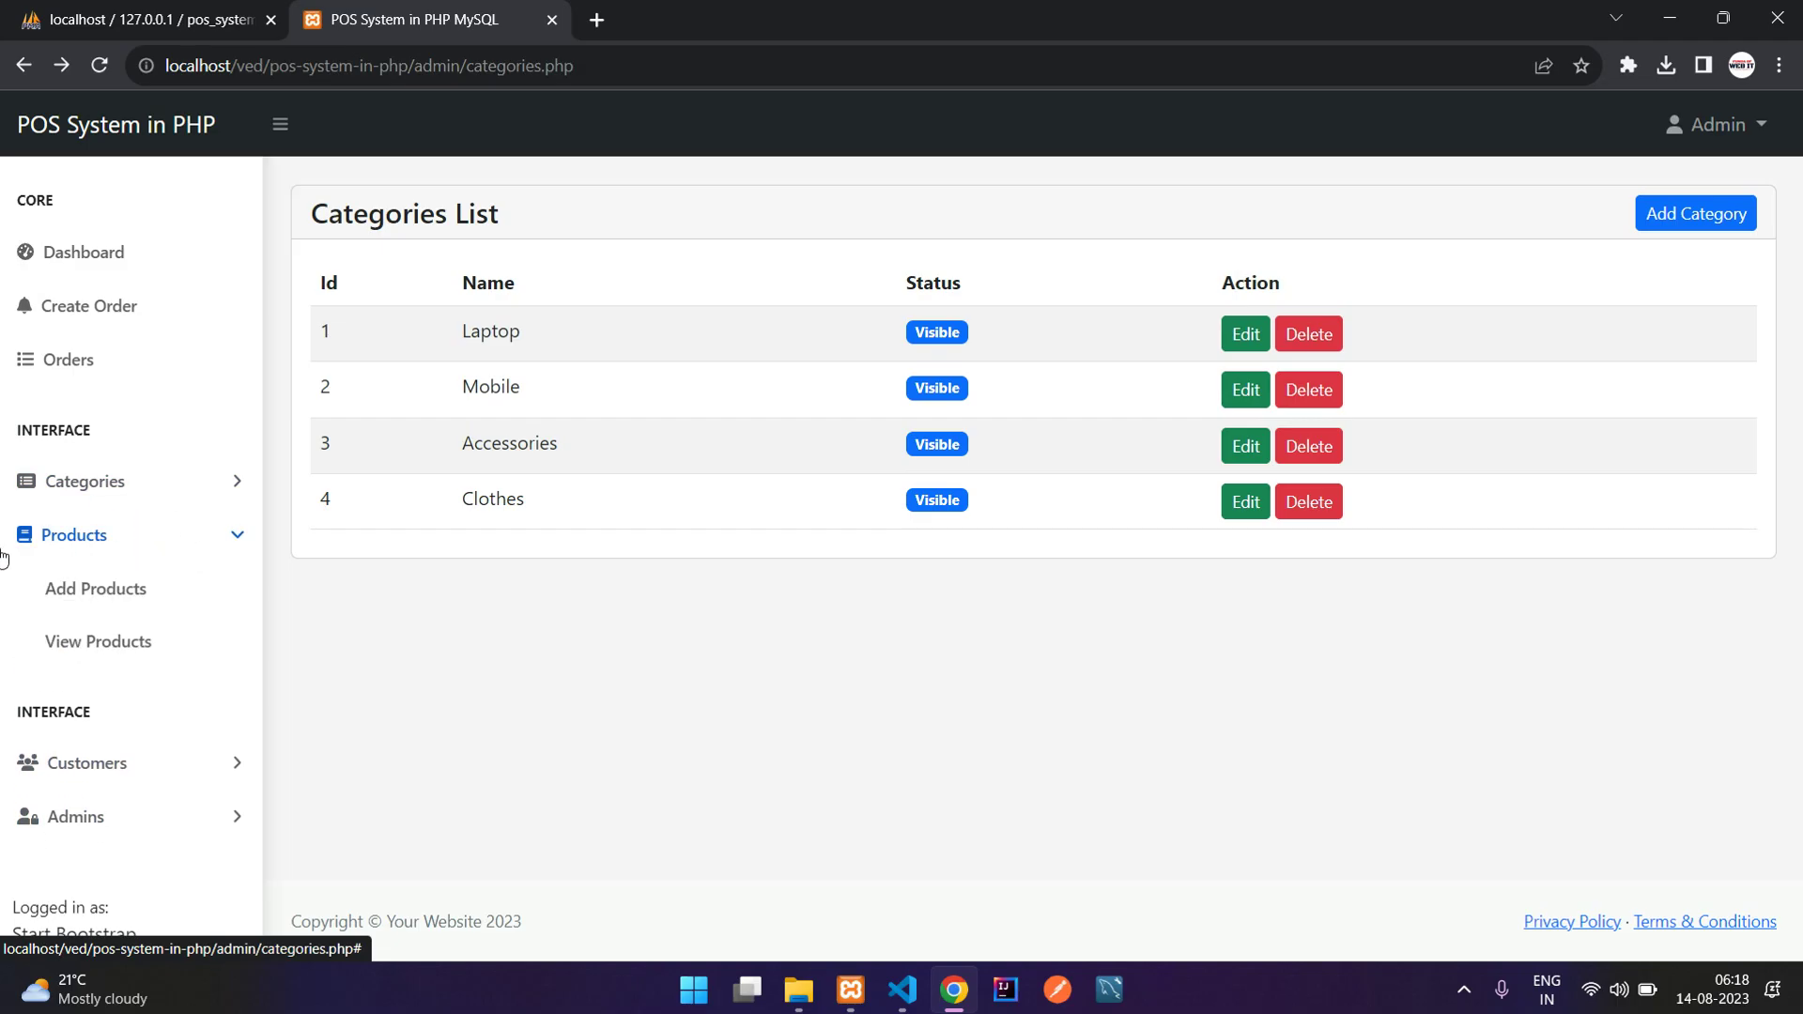
click(109, 590)
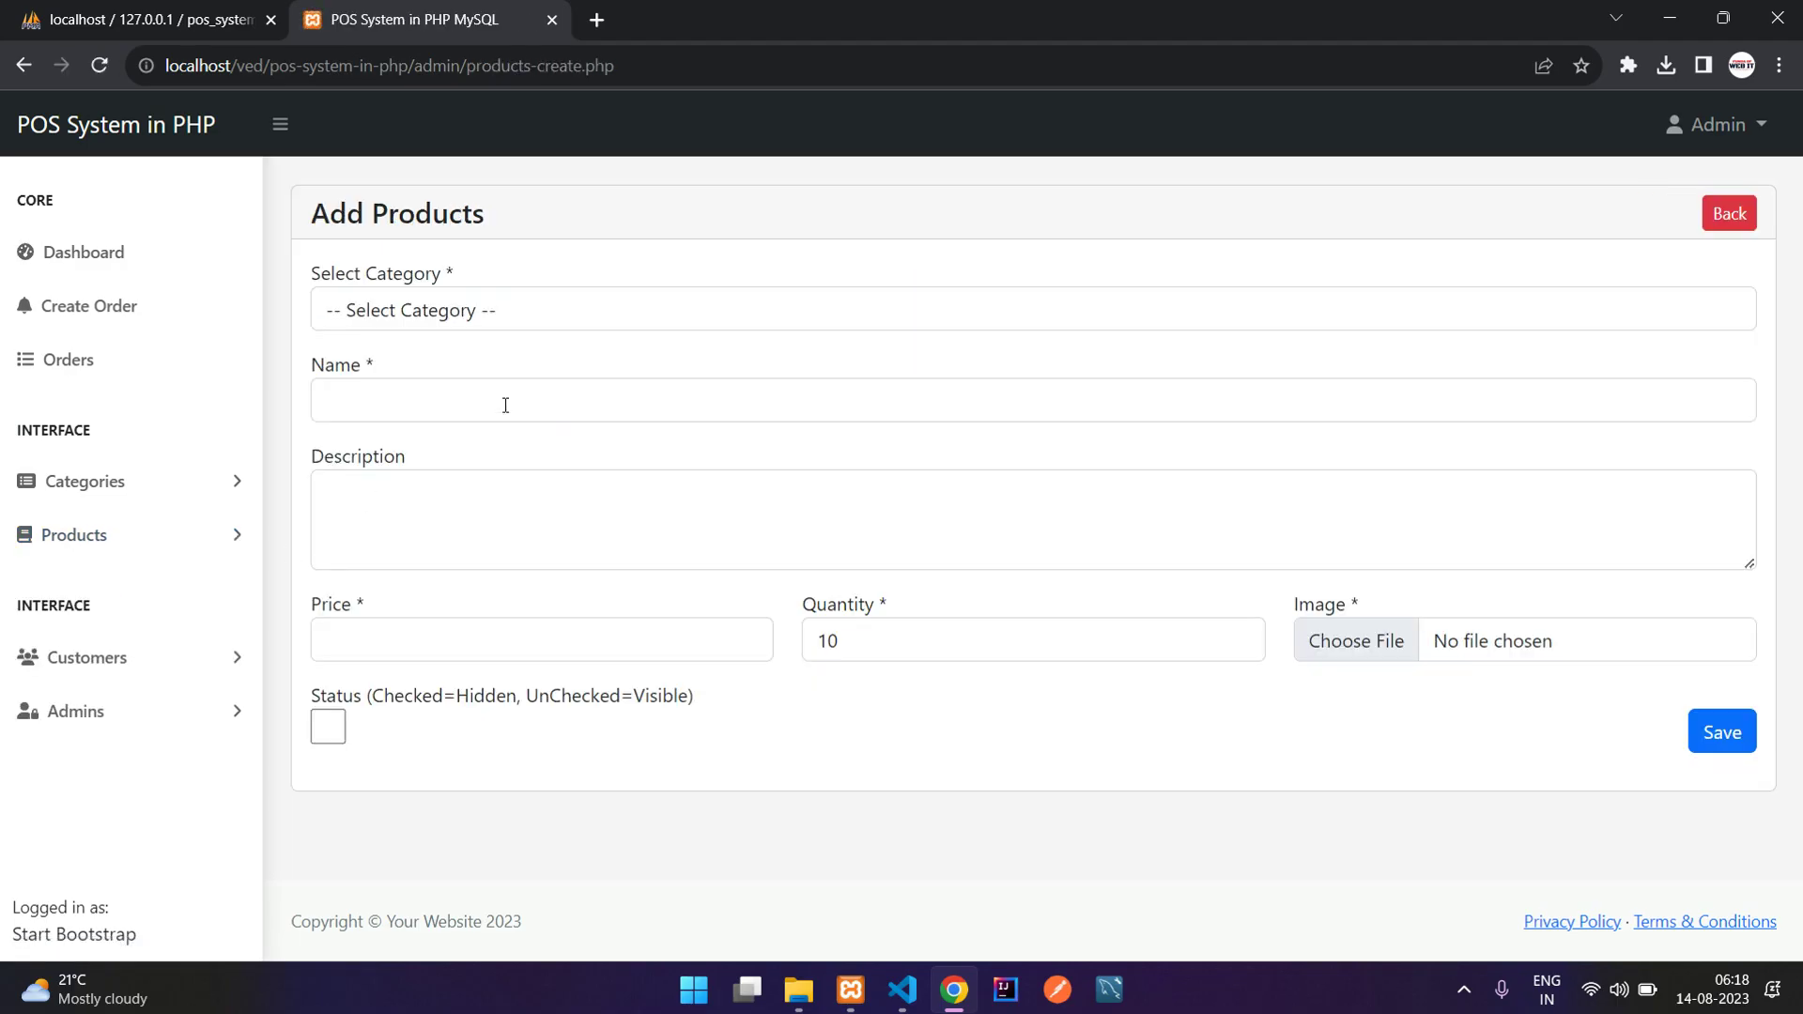
click(473, 316)
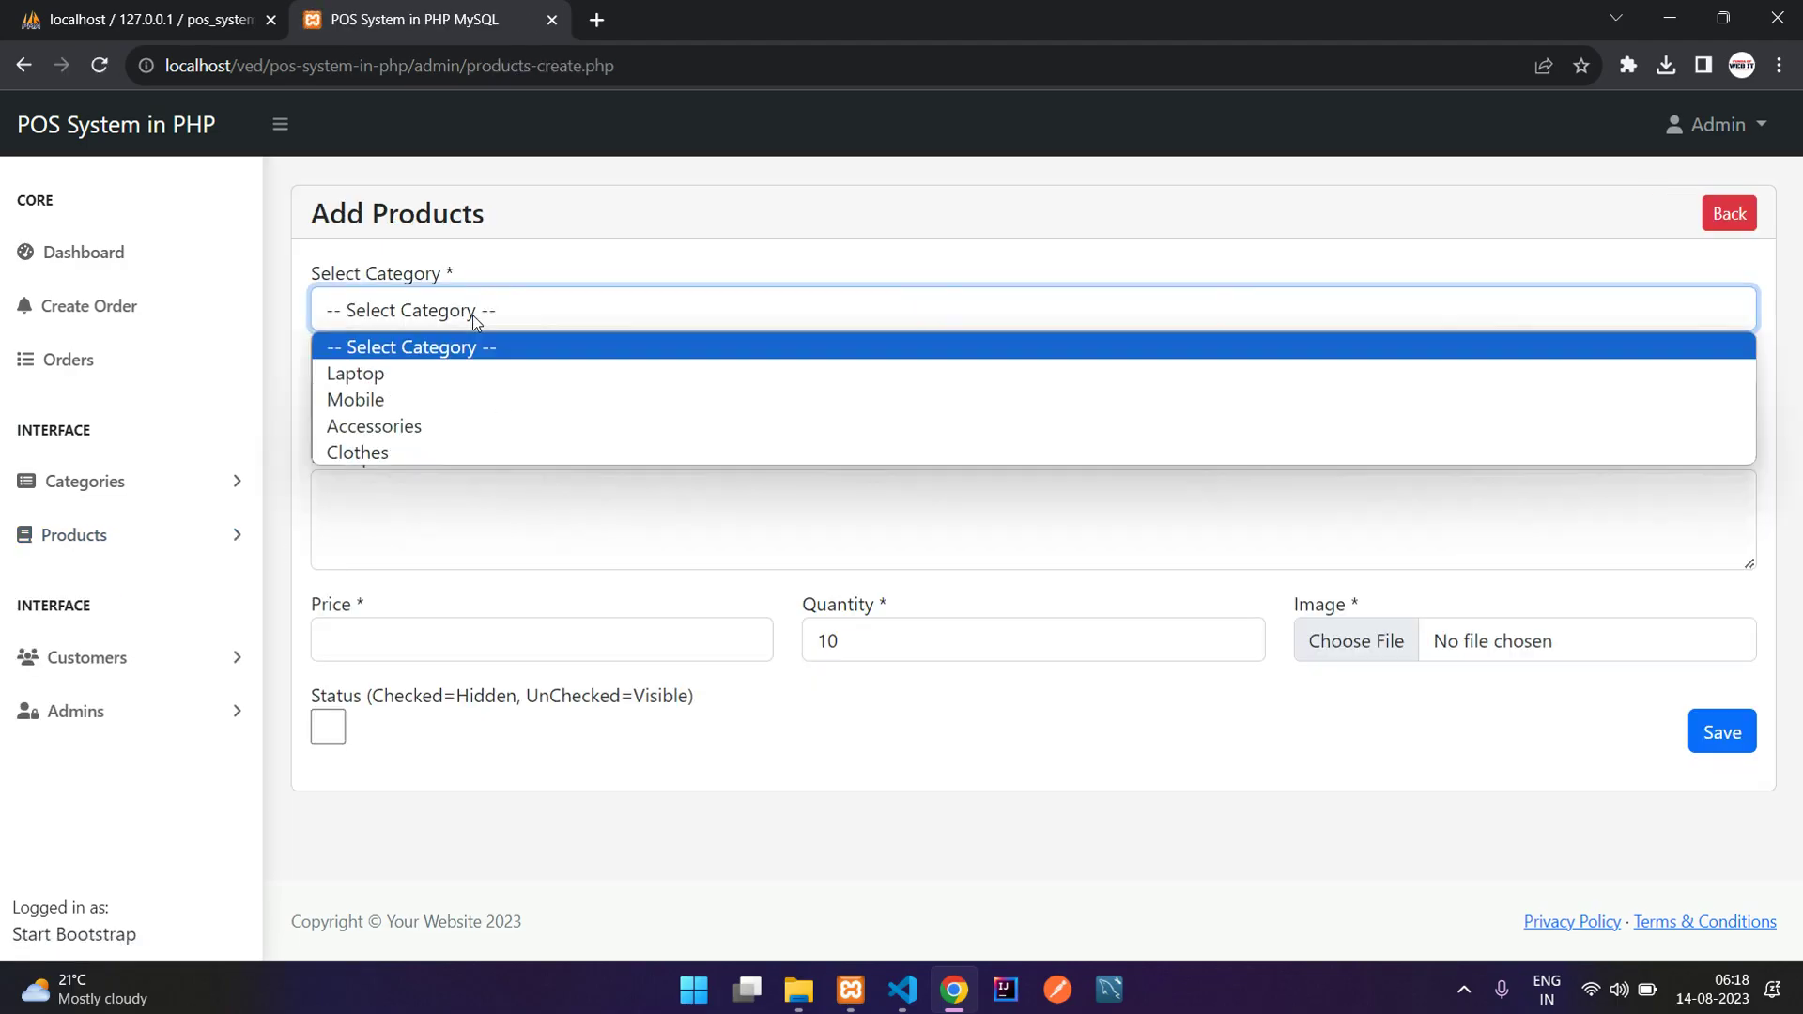
click(428, 400)
key(Tab)
click(414, 507)
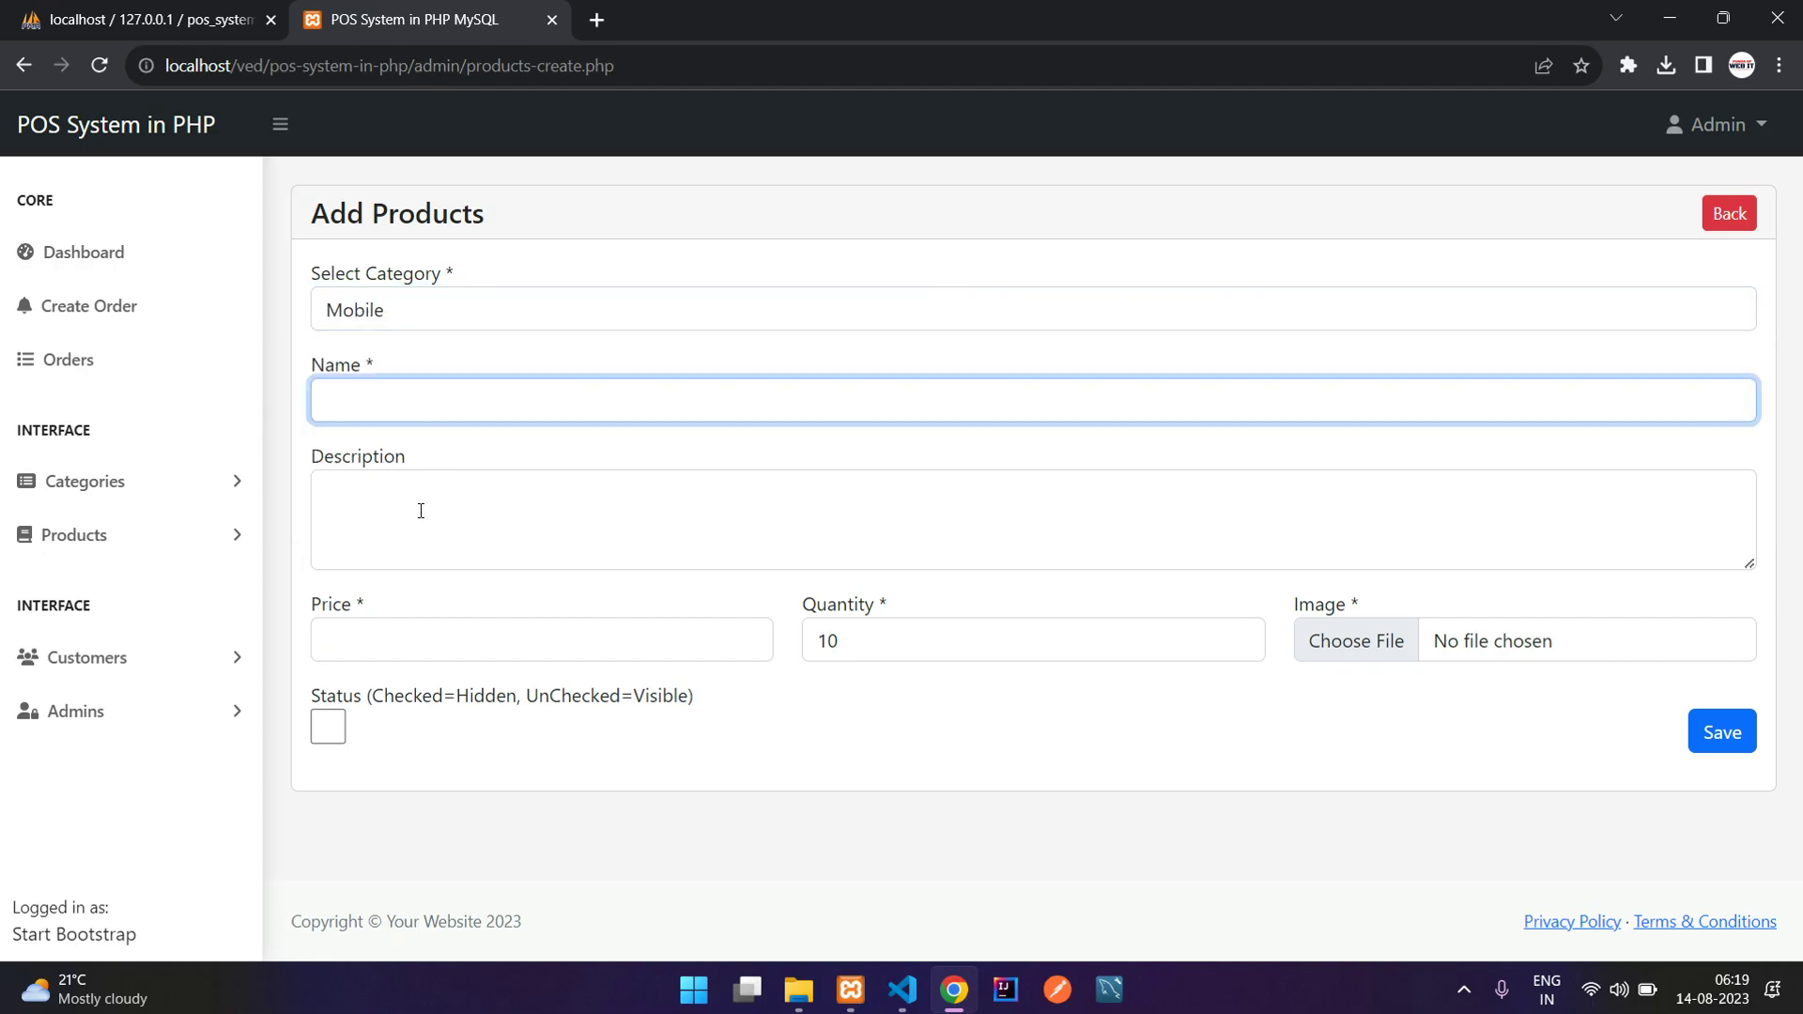
click(441, 634)
double_click(850, 611)
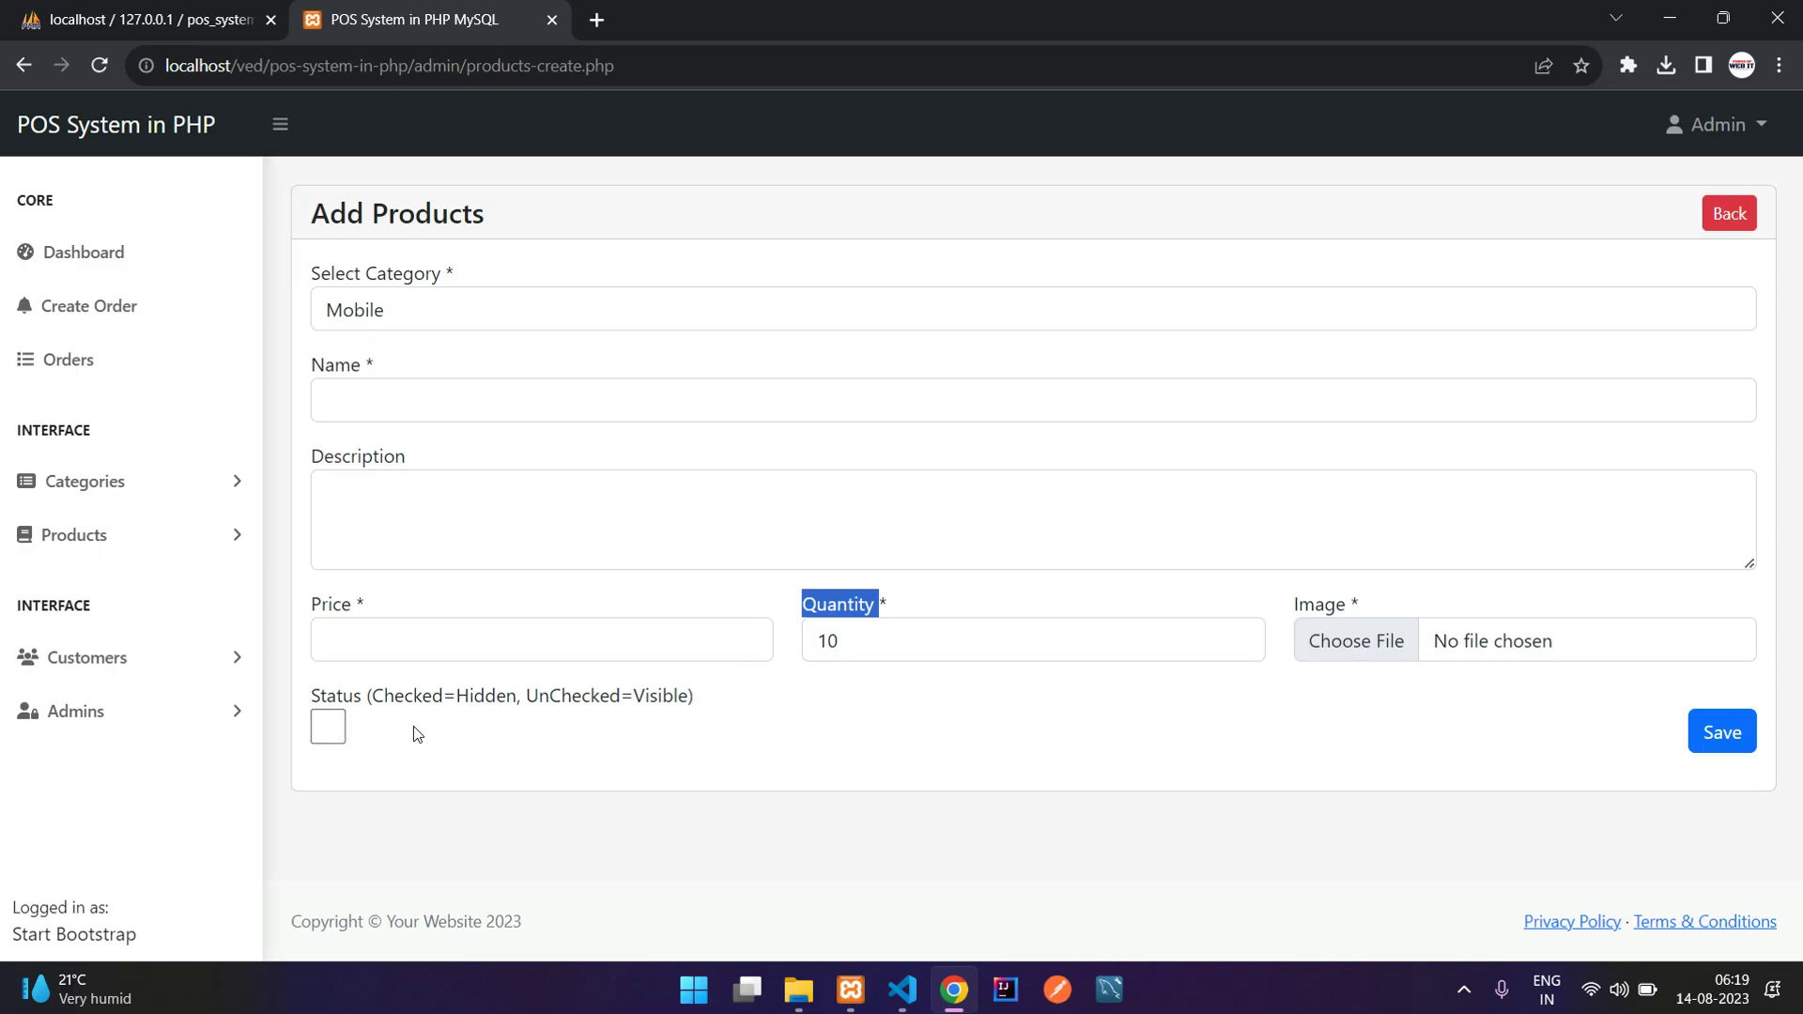
click(195, 537)
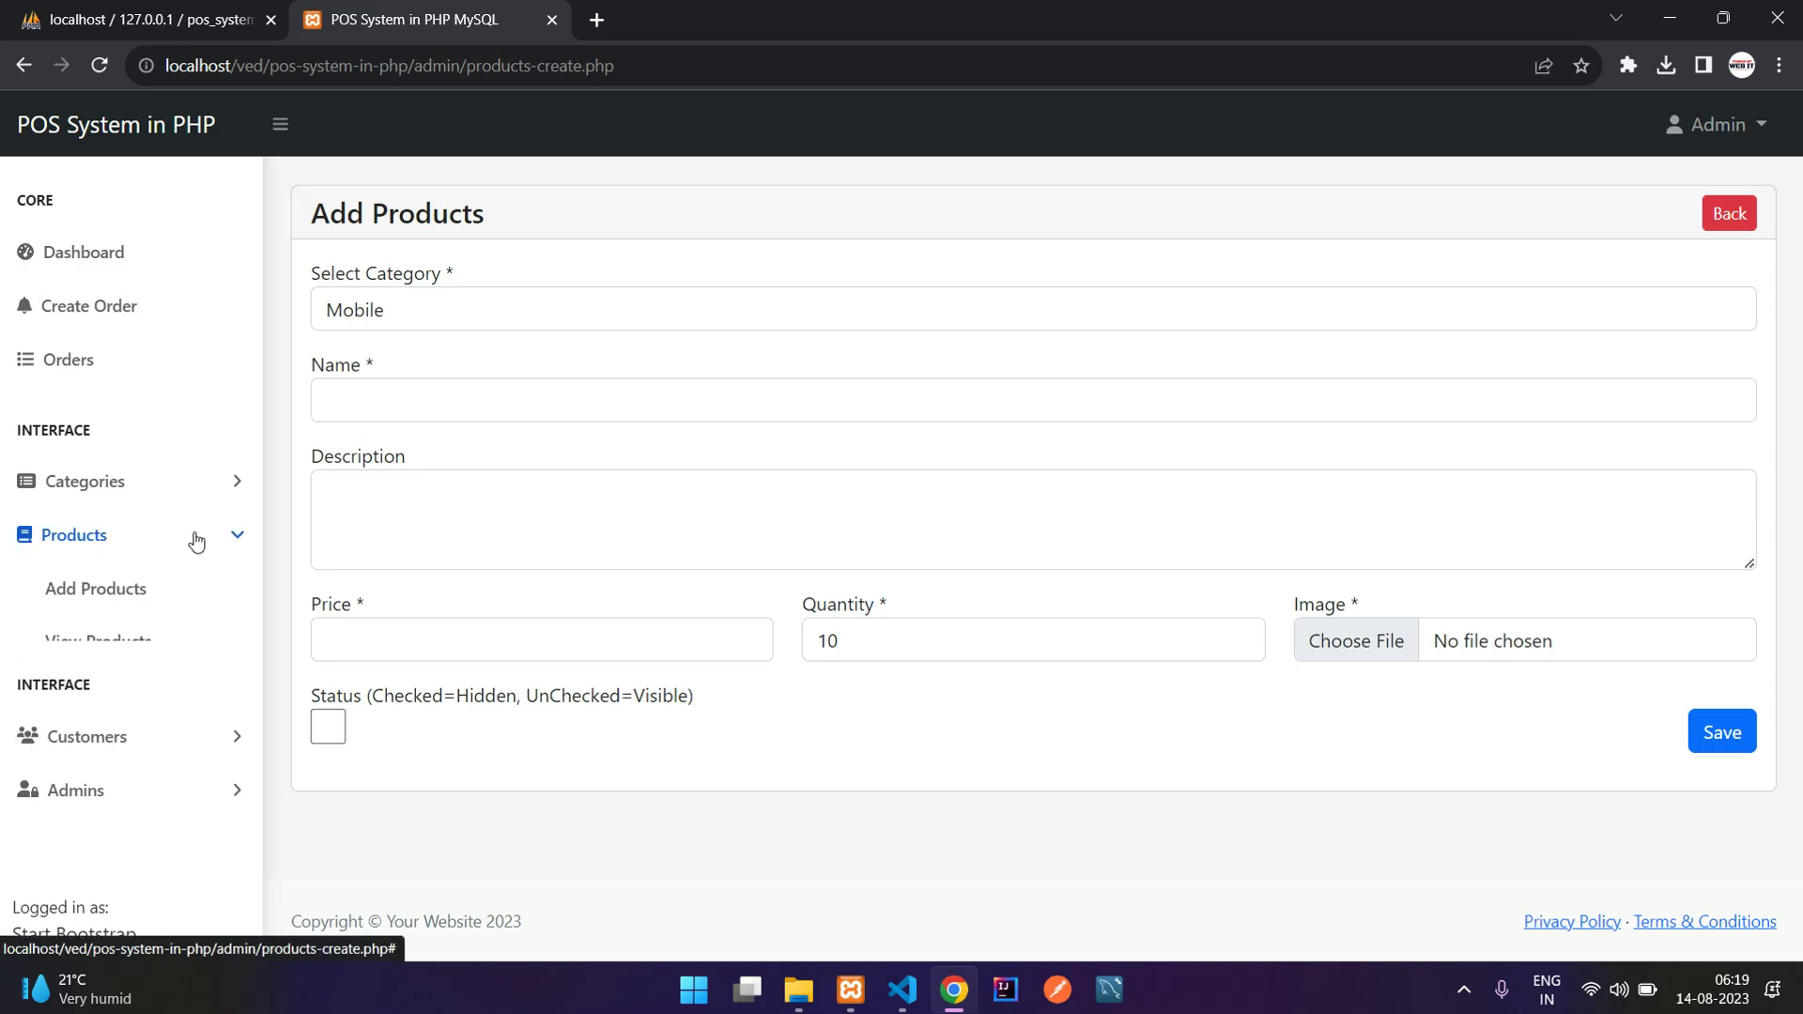
click(117, 646)
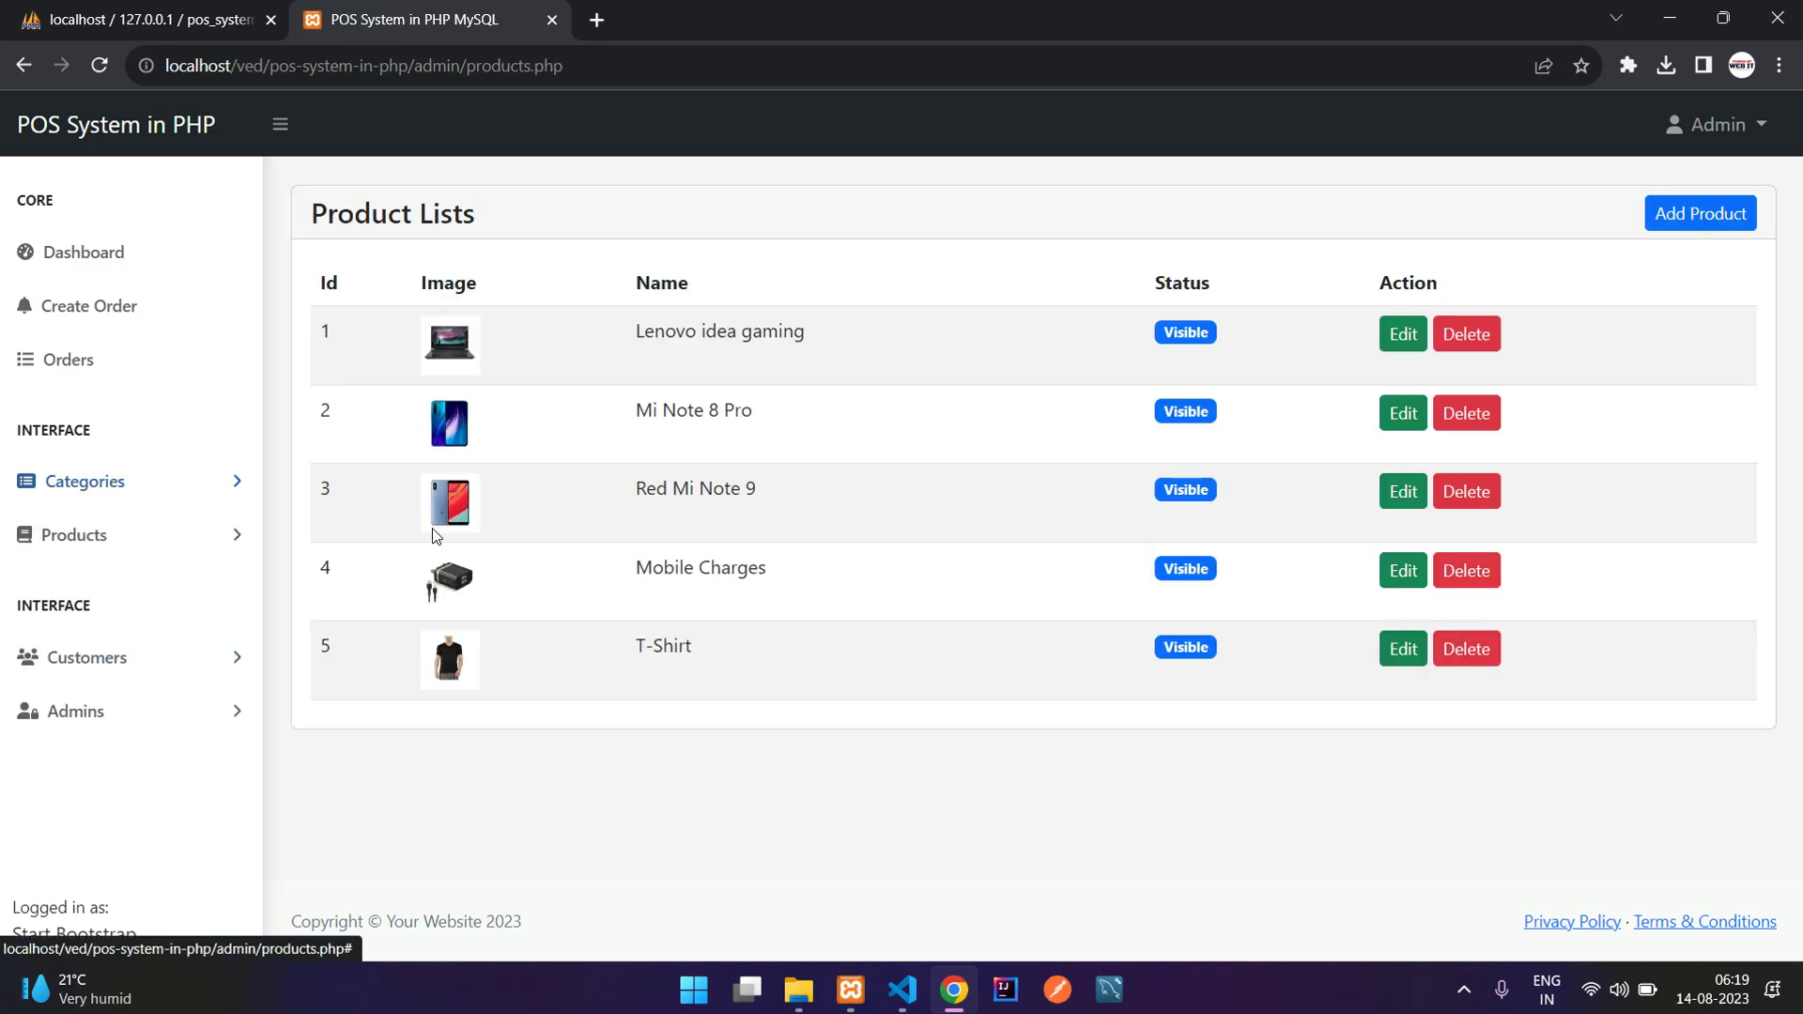
drag(305, 298, 684, 588)
click(758, 622)
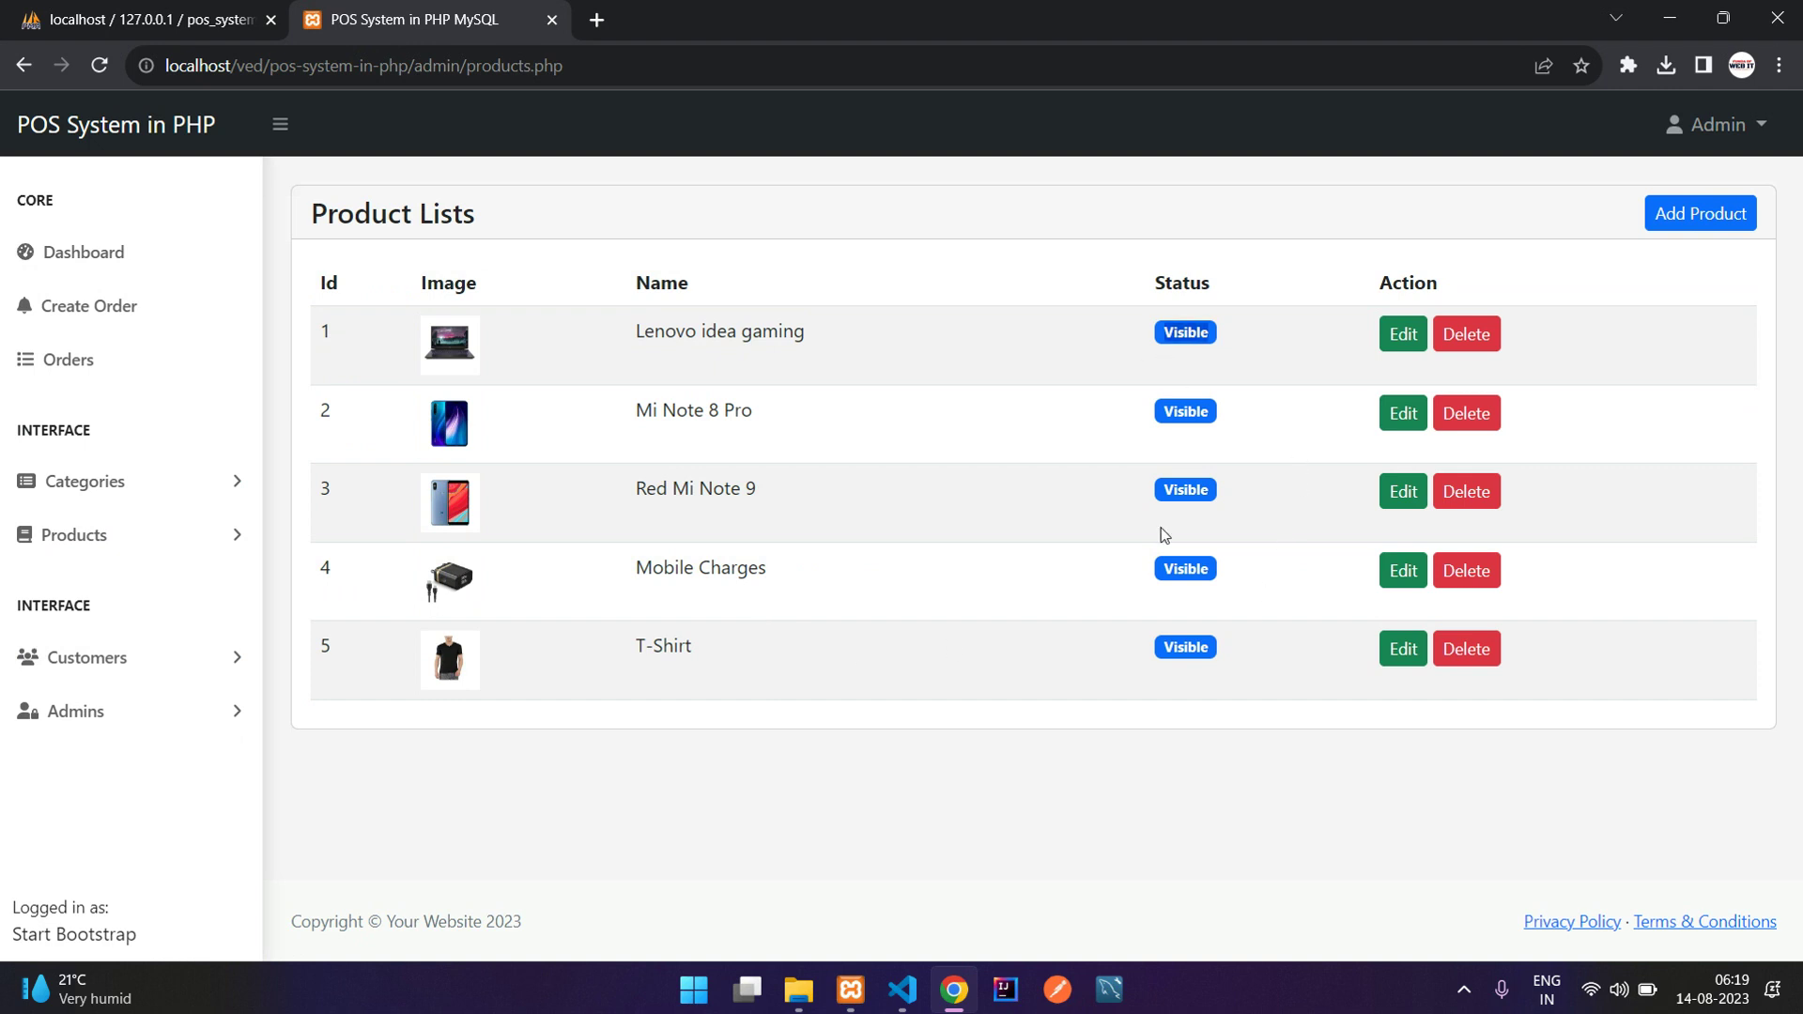
click(1403, 335)
scroll(892, 671, down, 1)
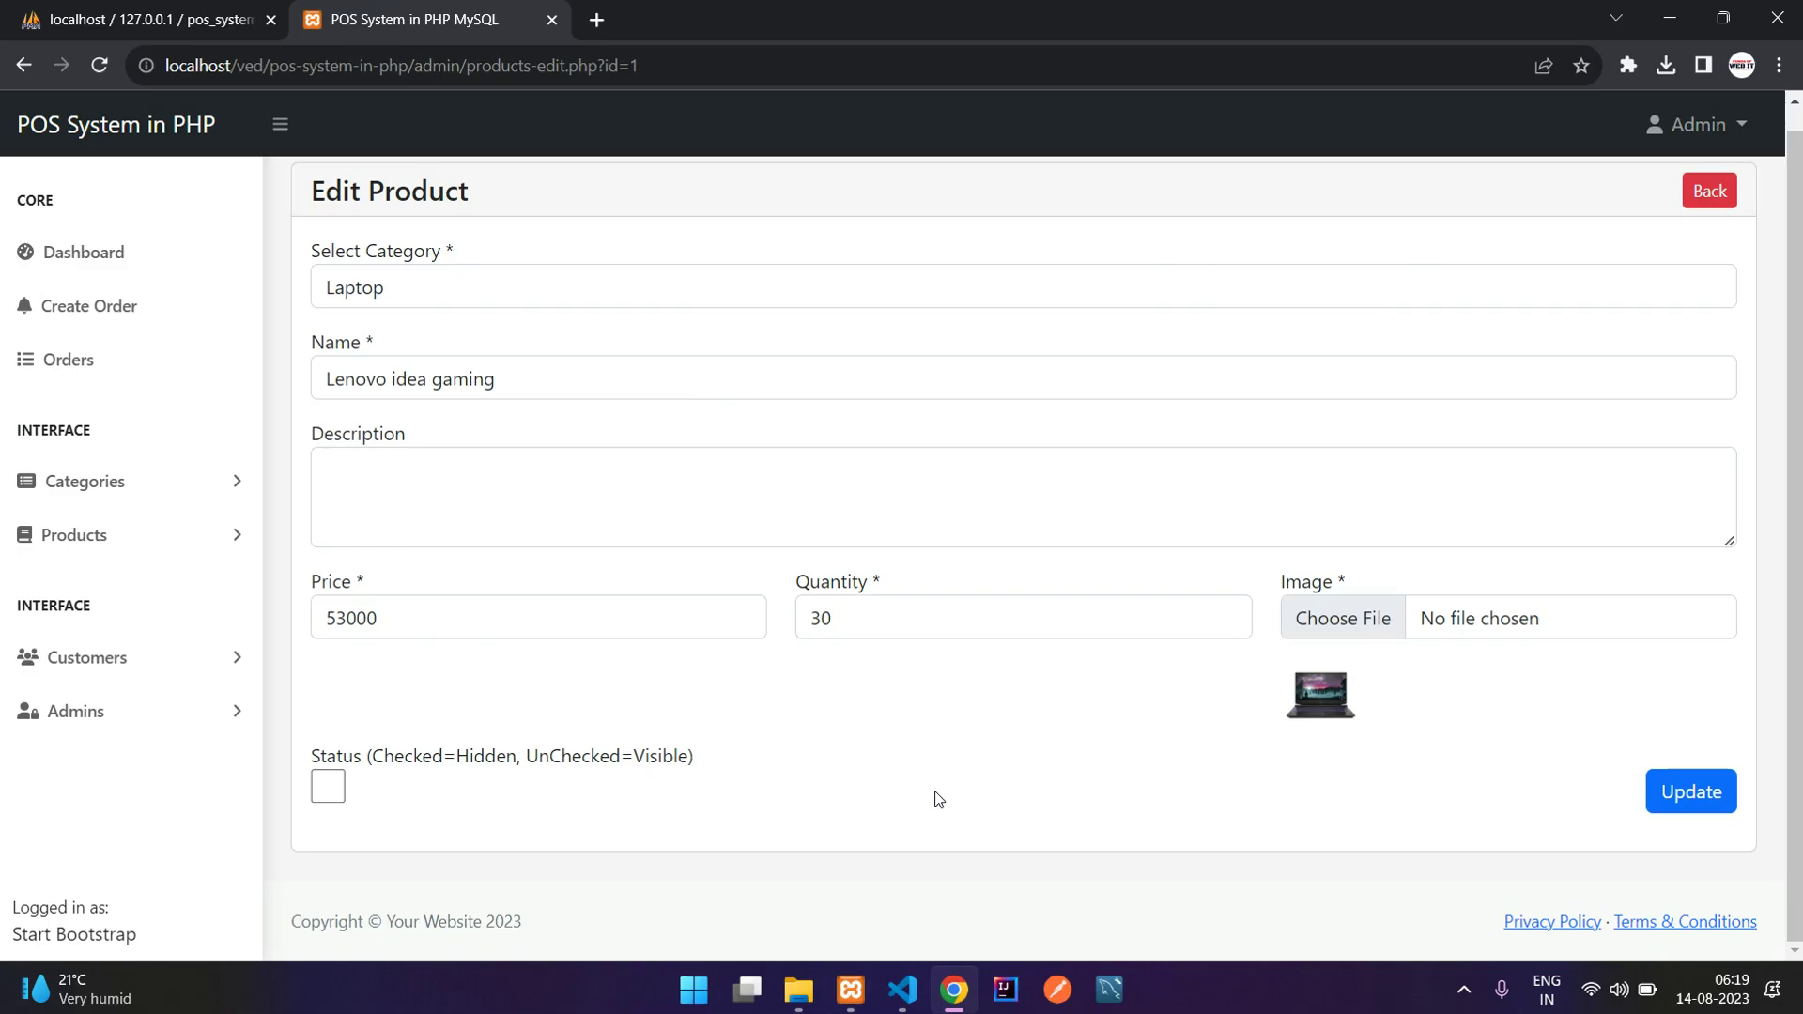
key(alt+Left)
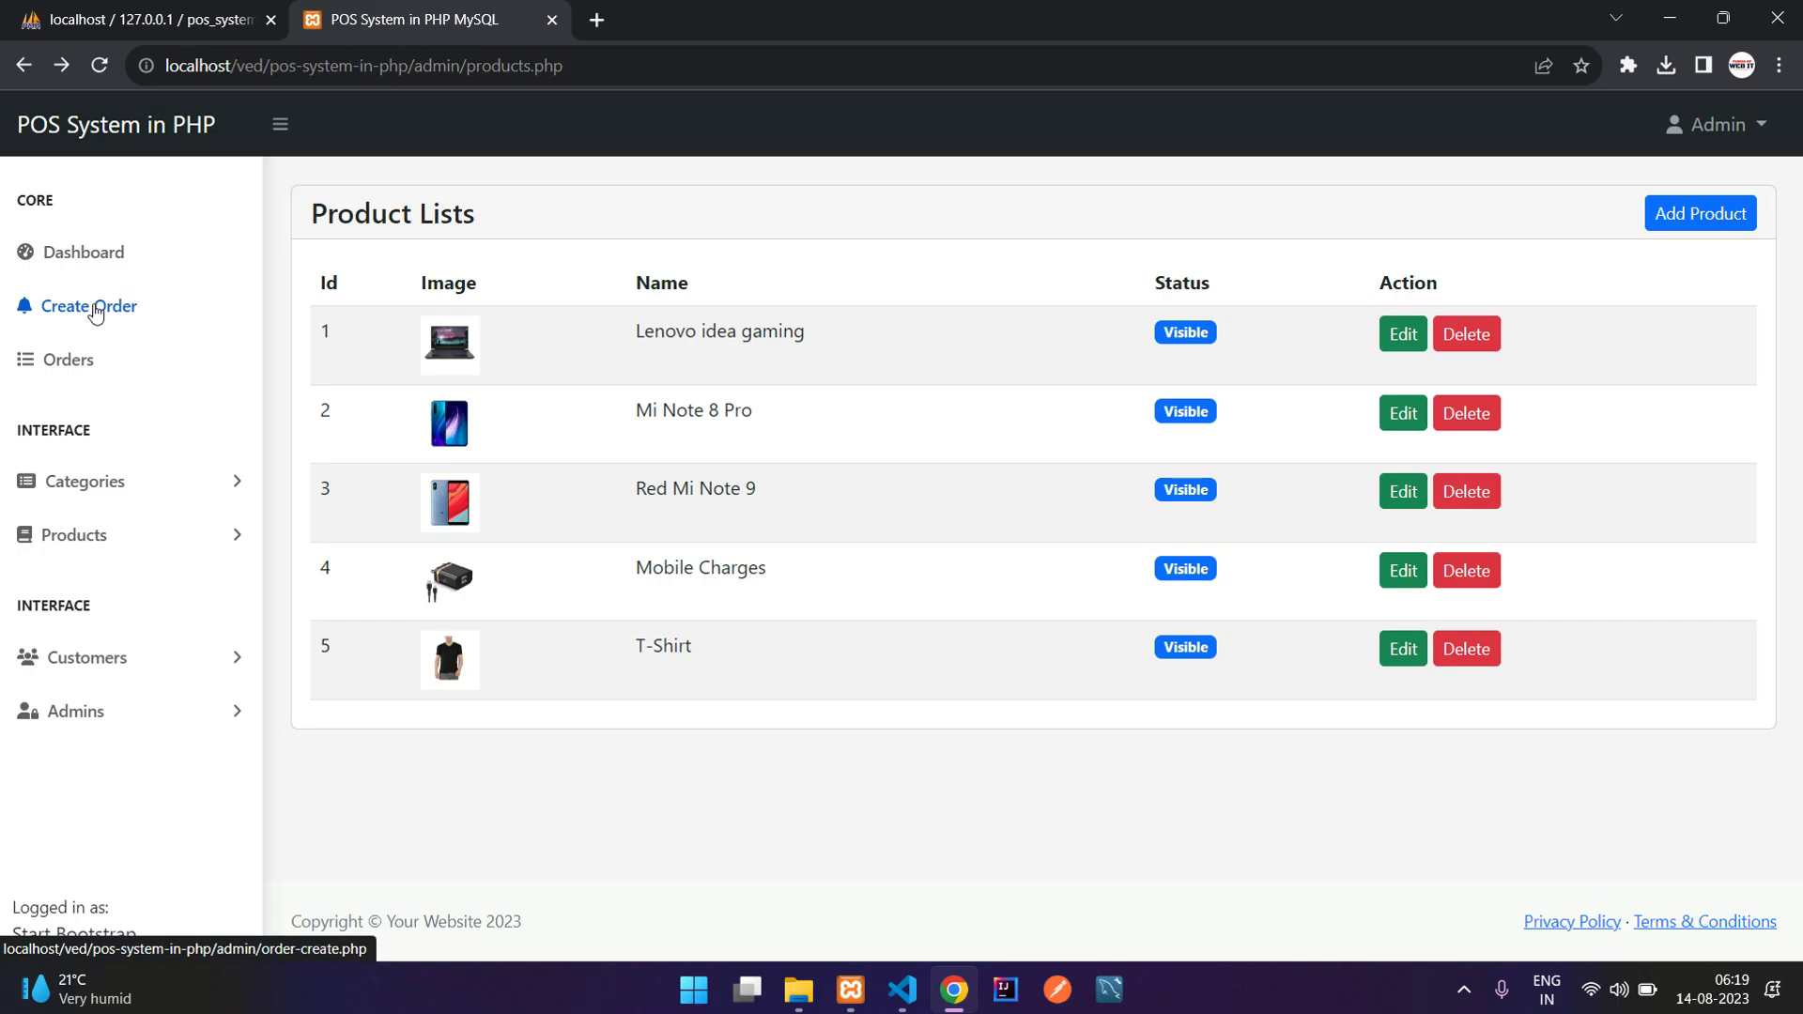
- Start a new order and add Mi Note 8 Pro with quantity 2
click(103, 311)
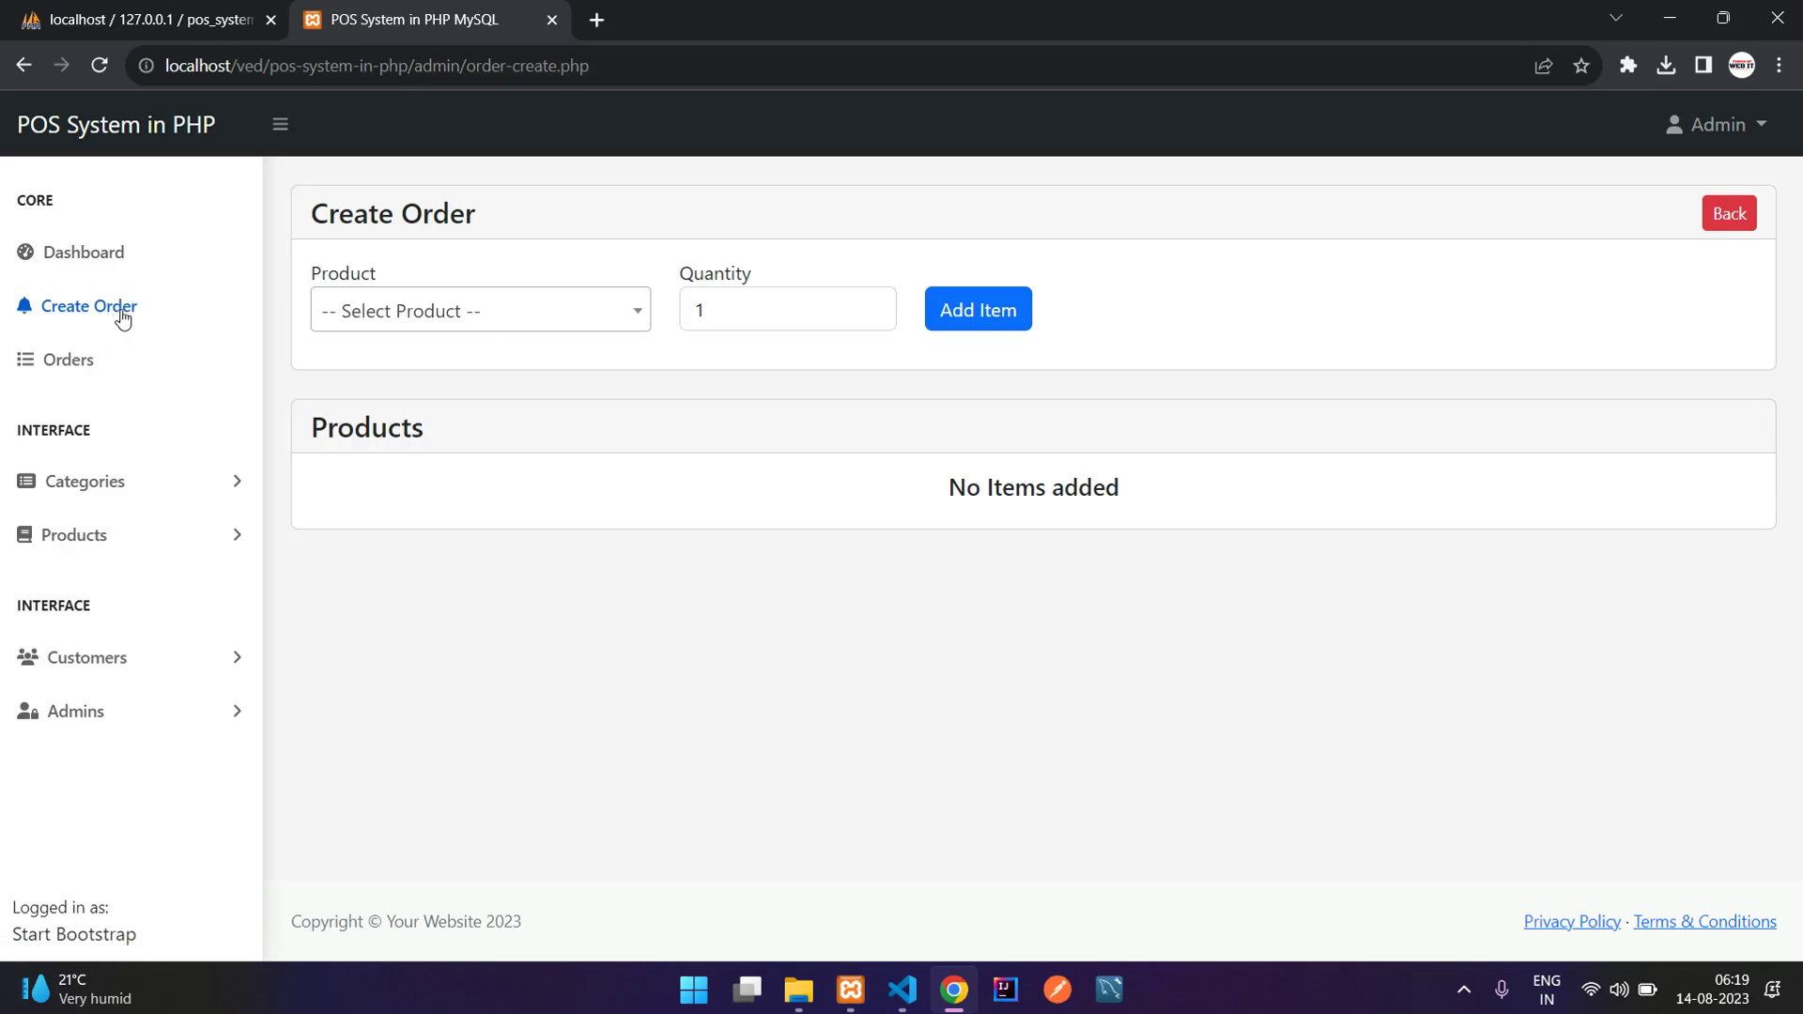
click(419, 318)
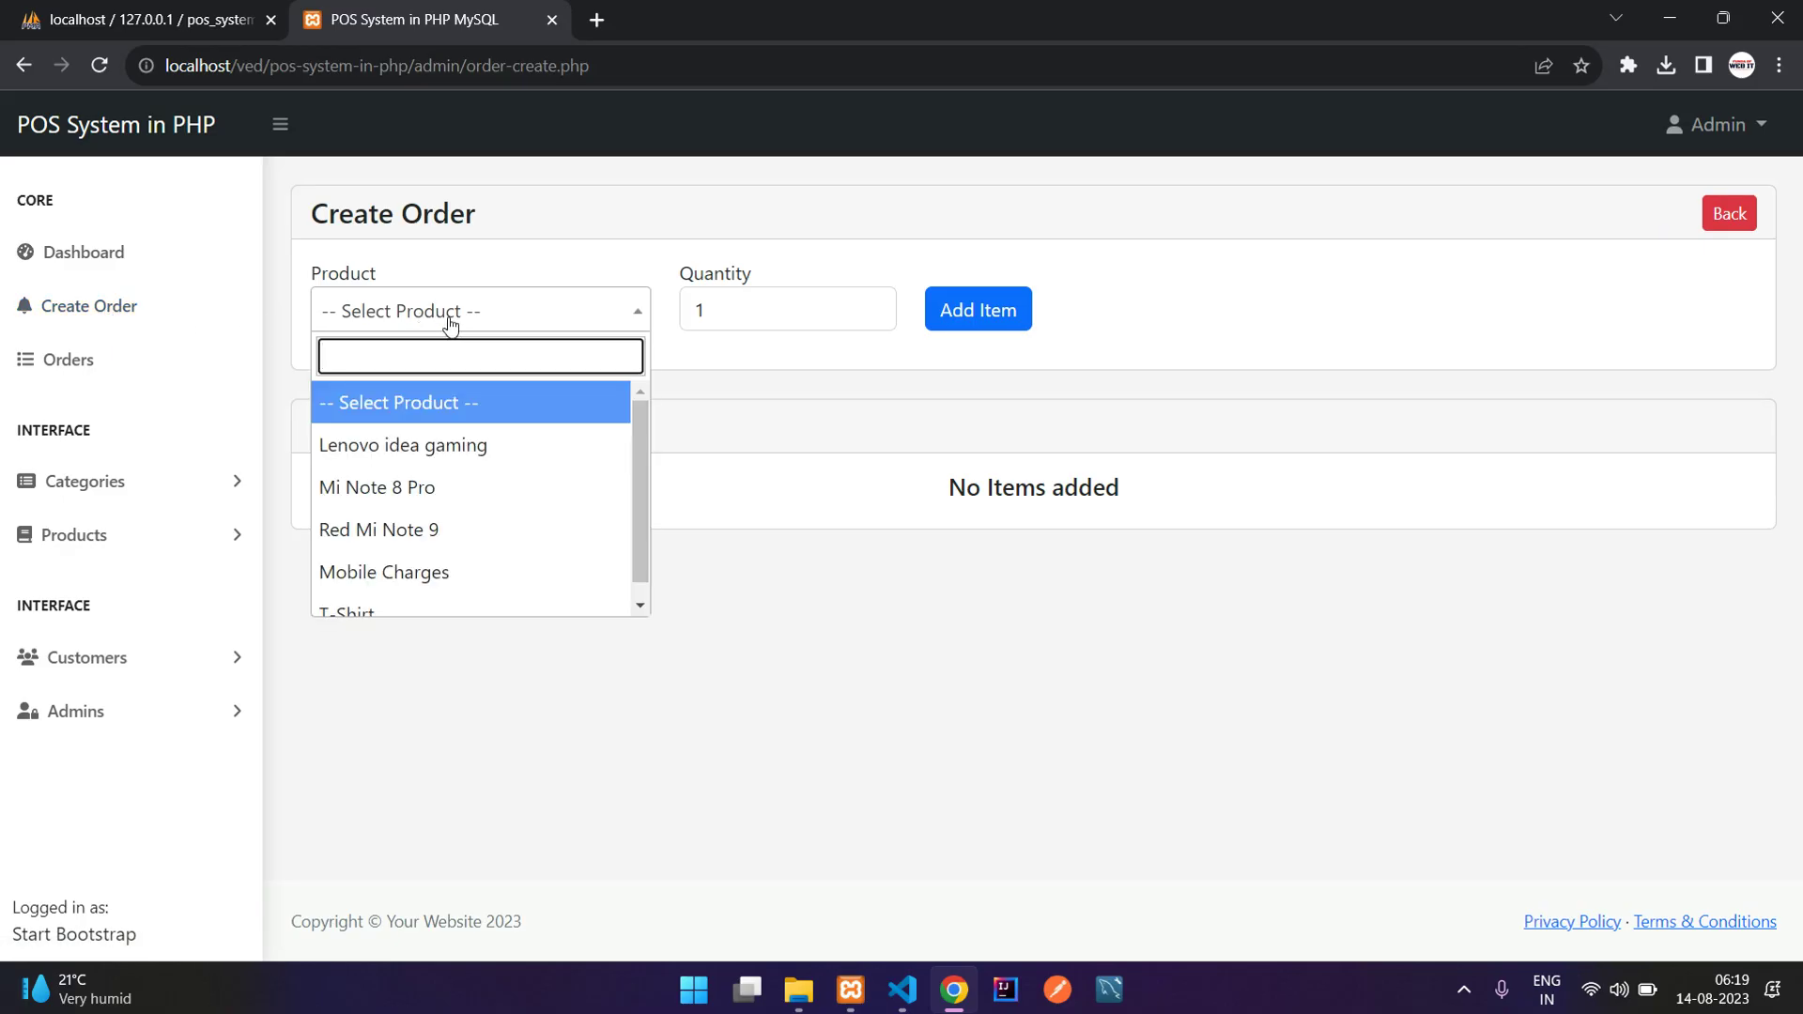
scroll(475, 507, down, 1)
scroll(467, 447, up, 1)
text(mi)
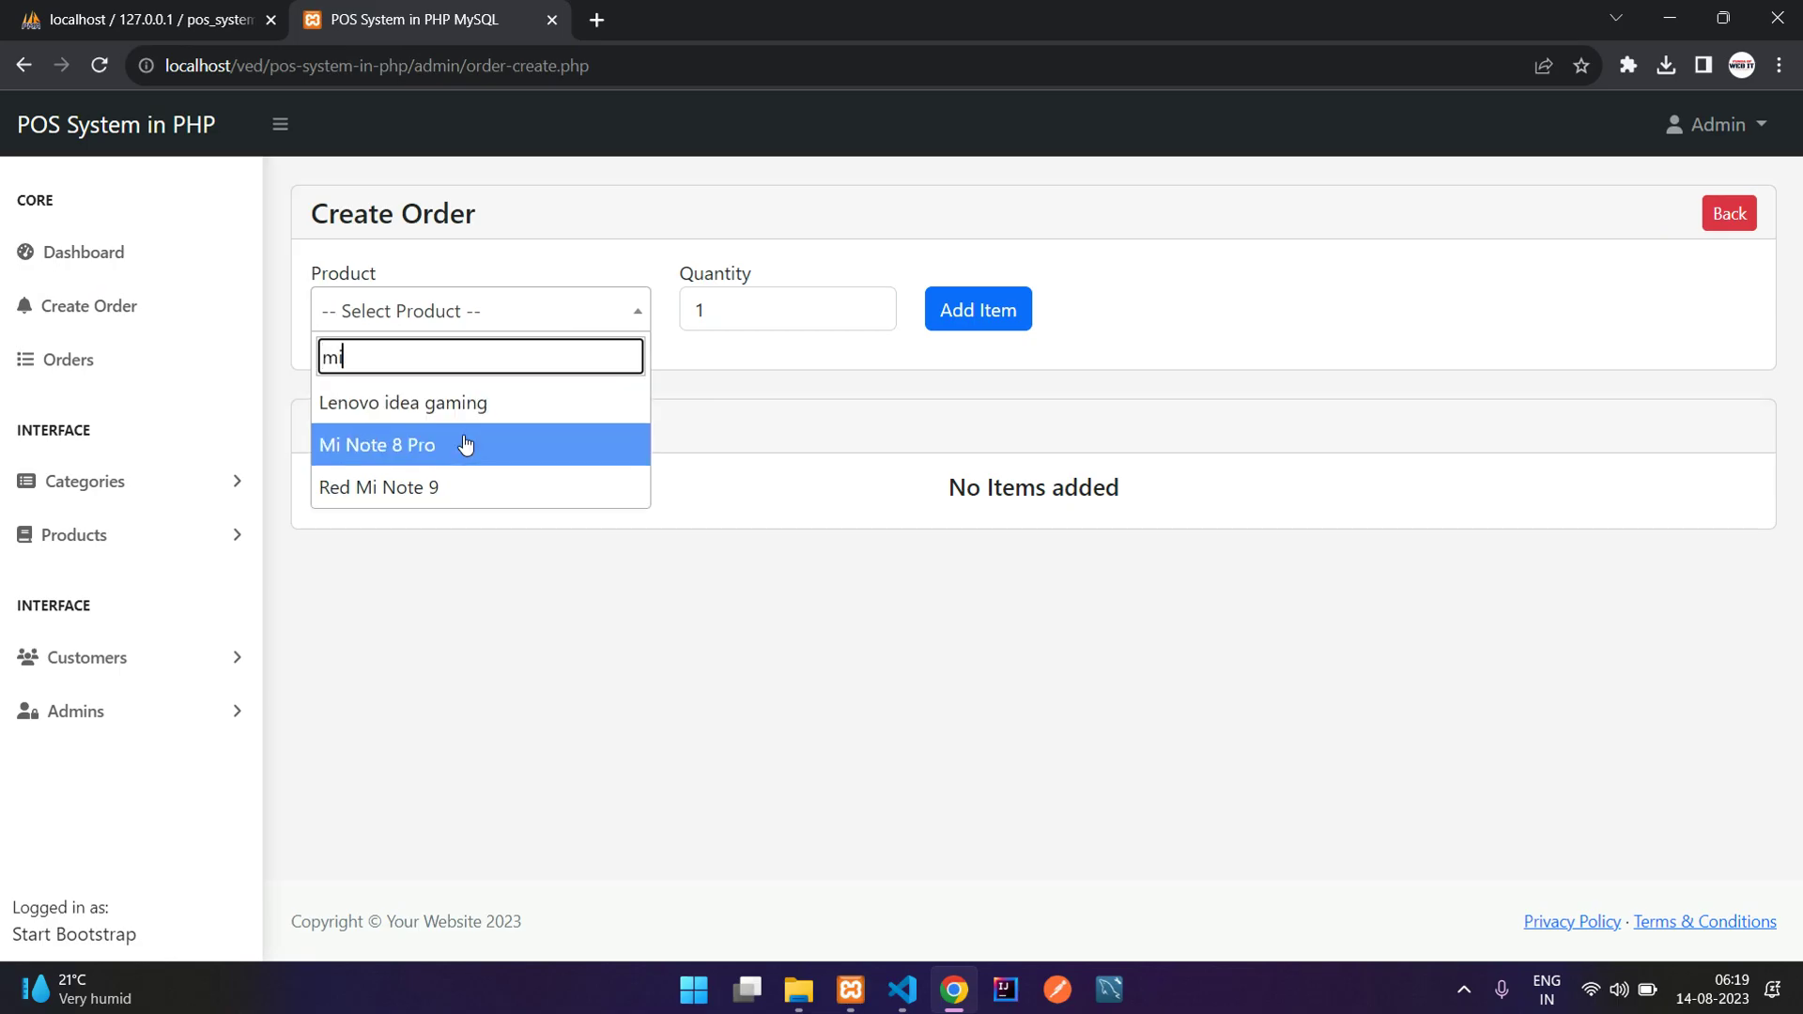
click(465, 445)
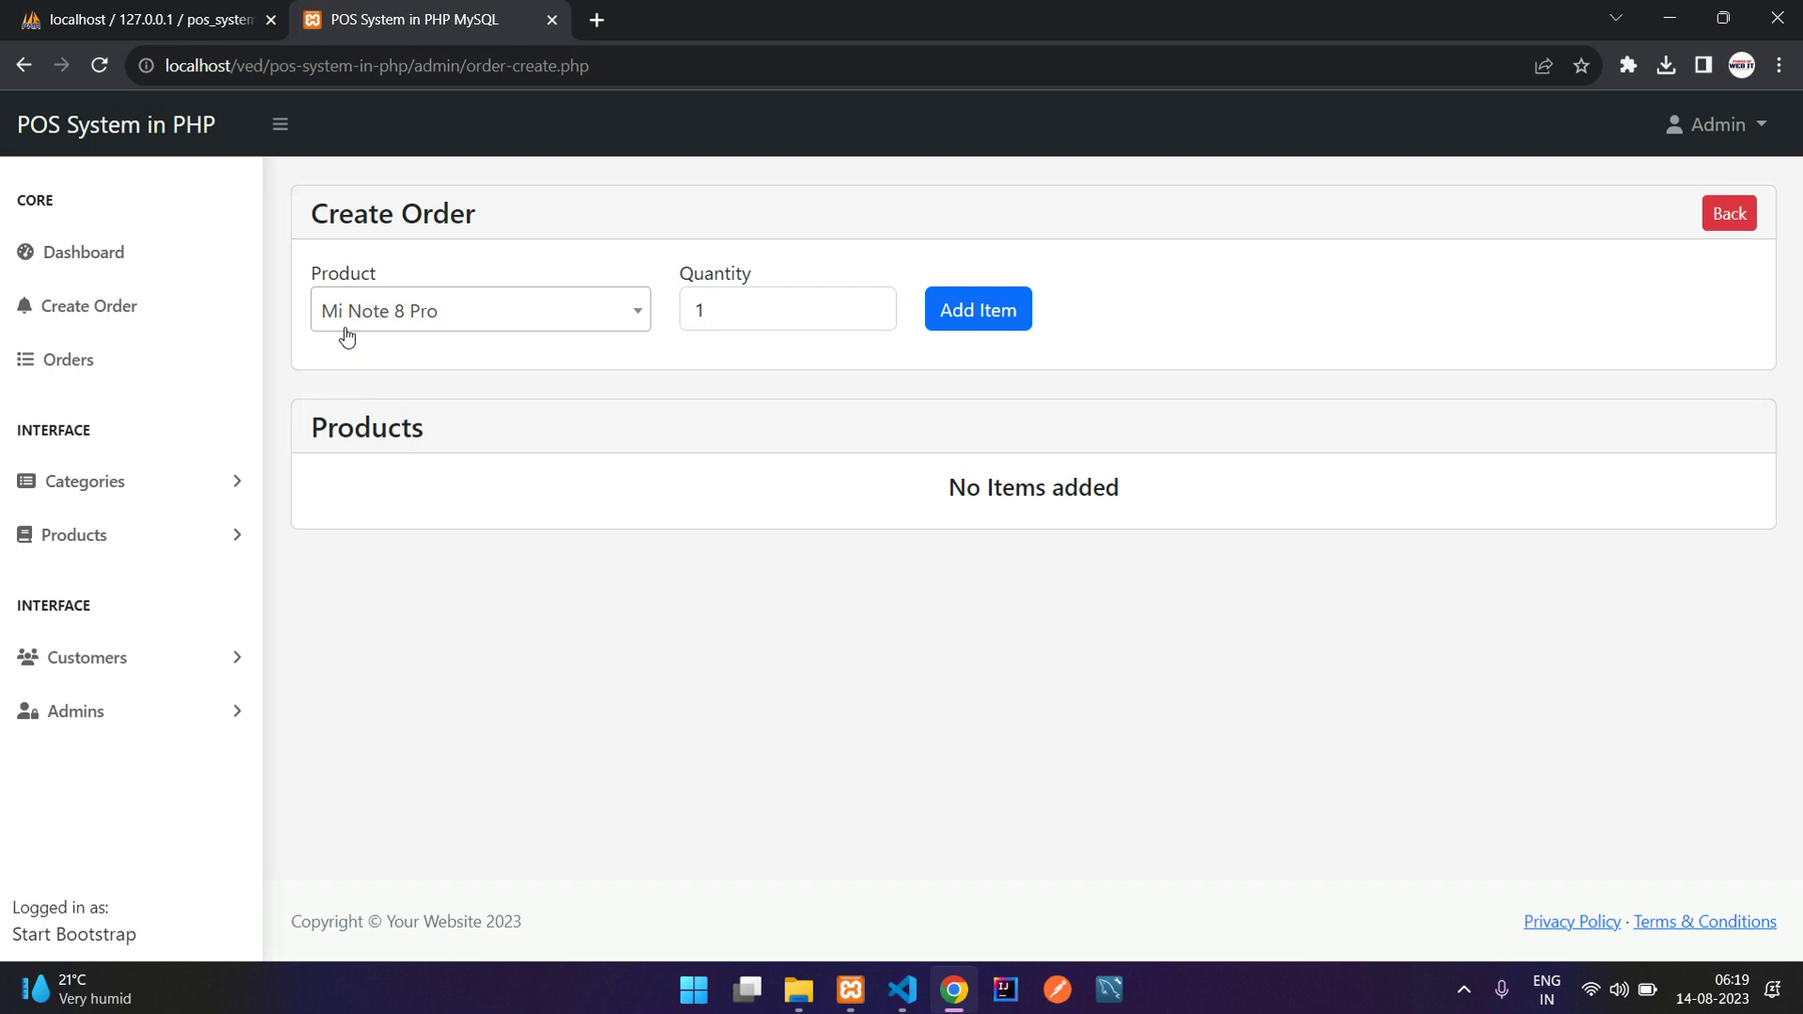
mouse_move(786, 308)
click(872, 303)
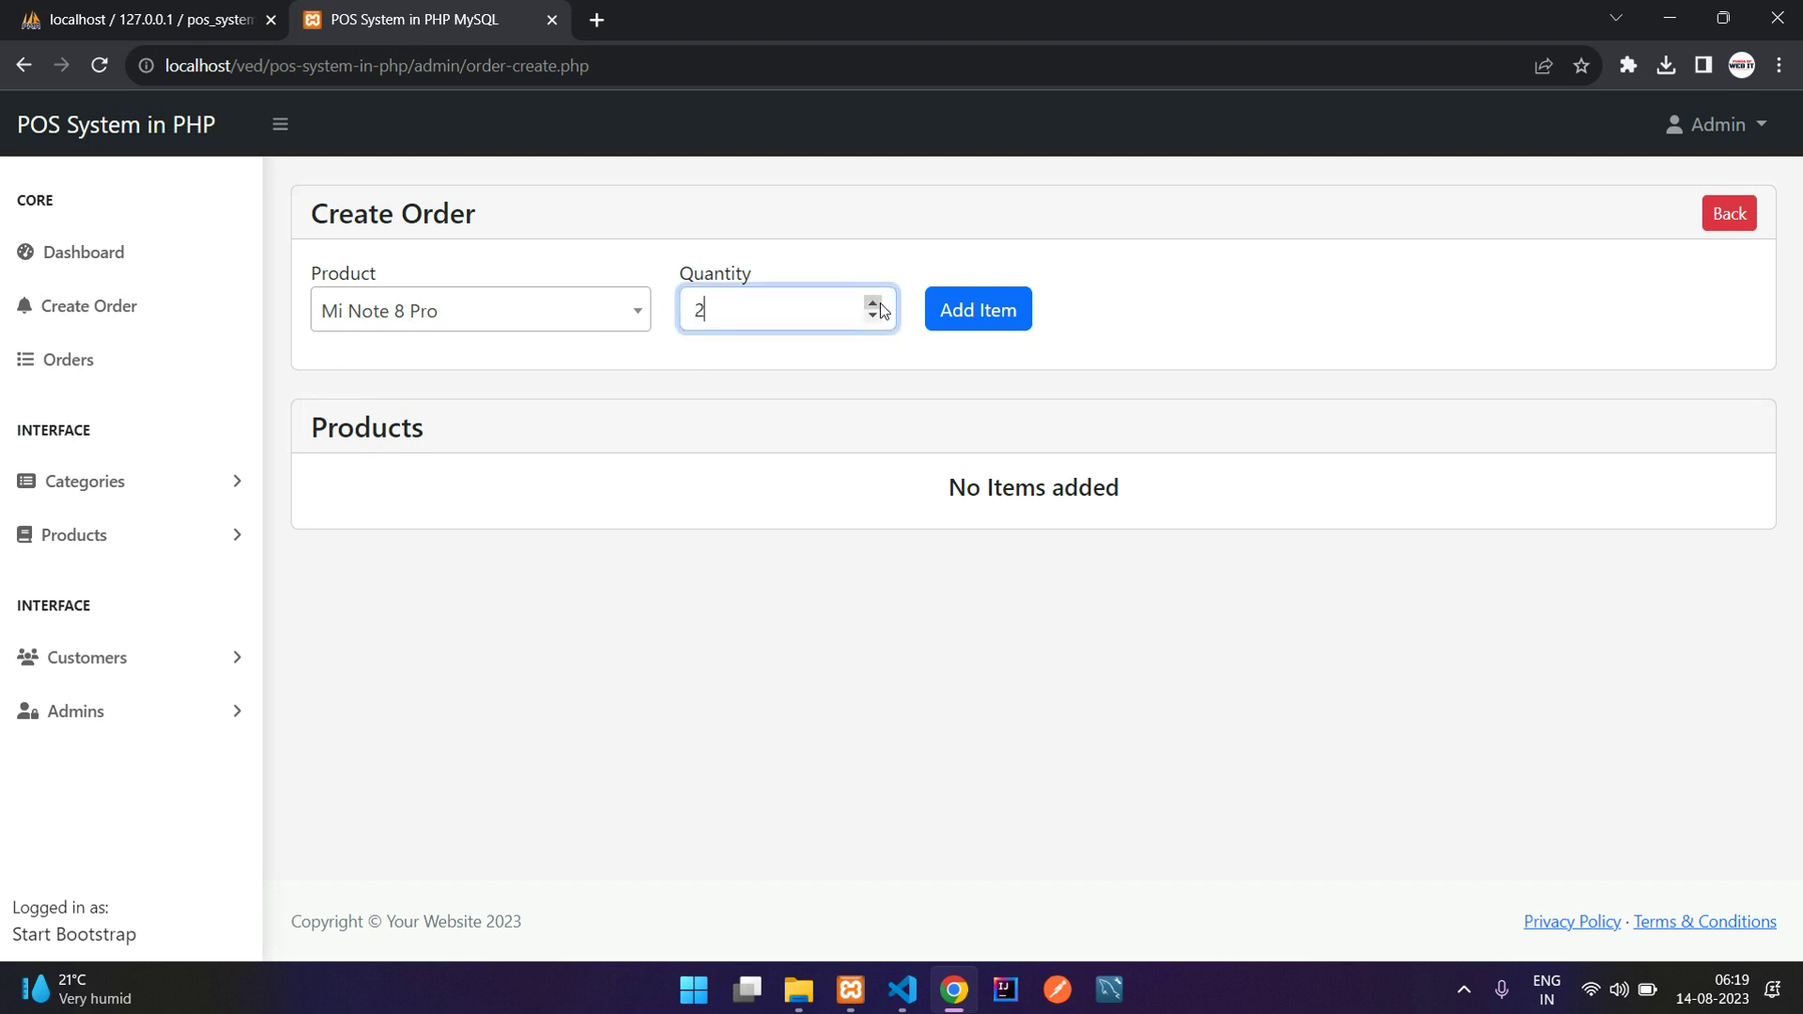
click(980, 305)
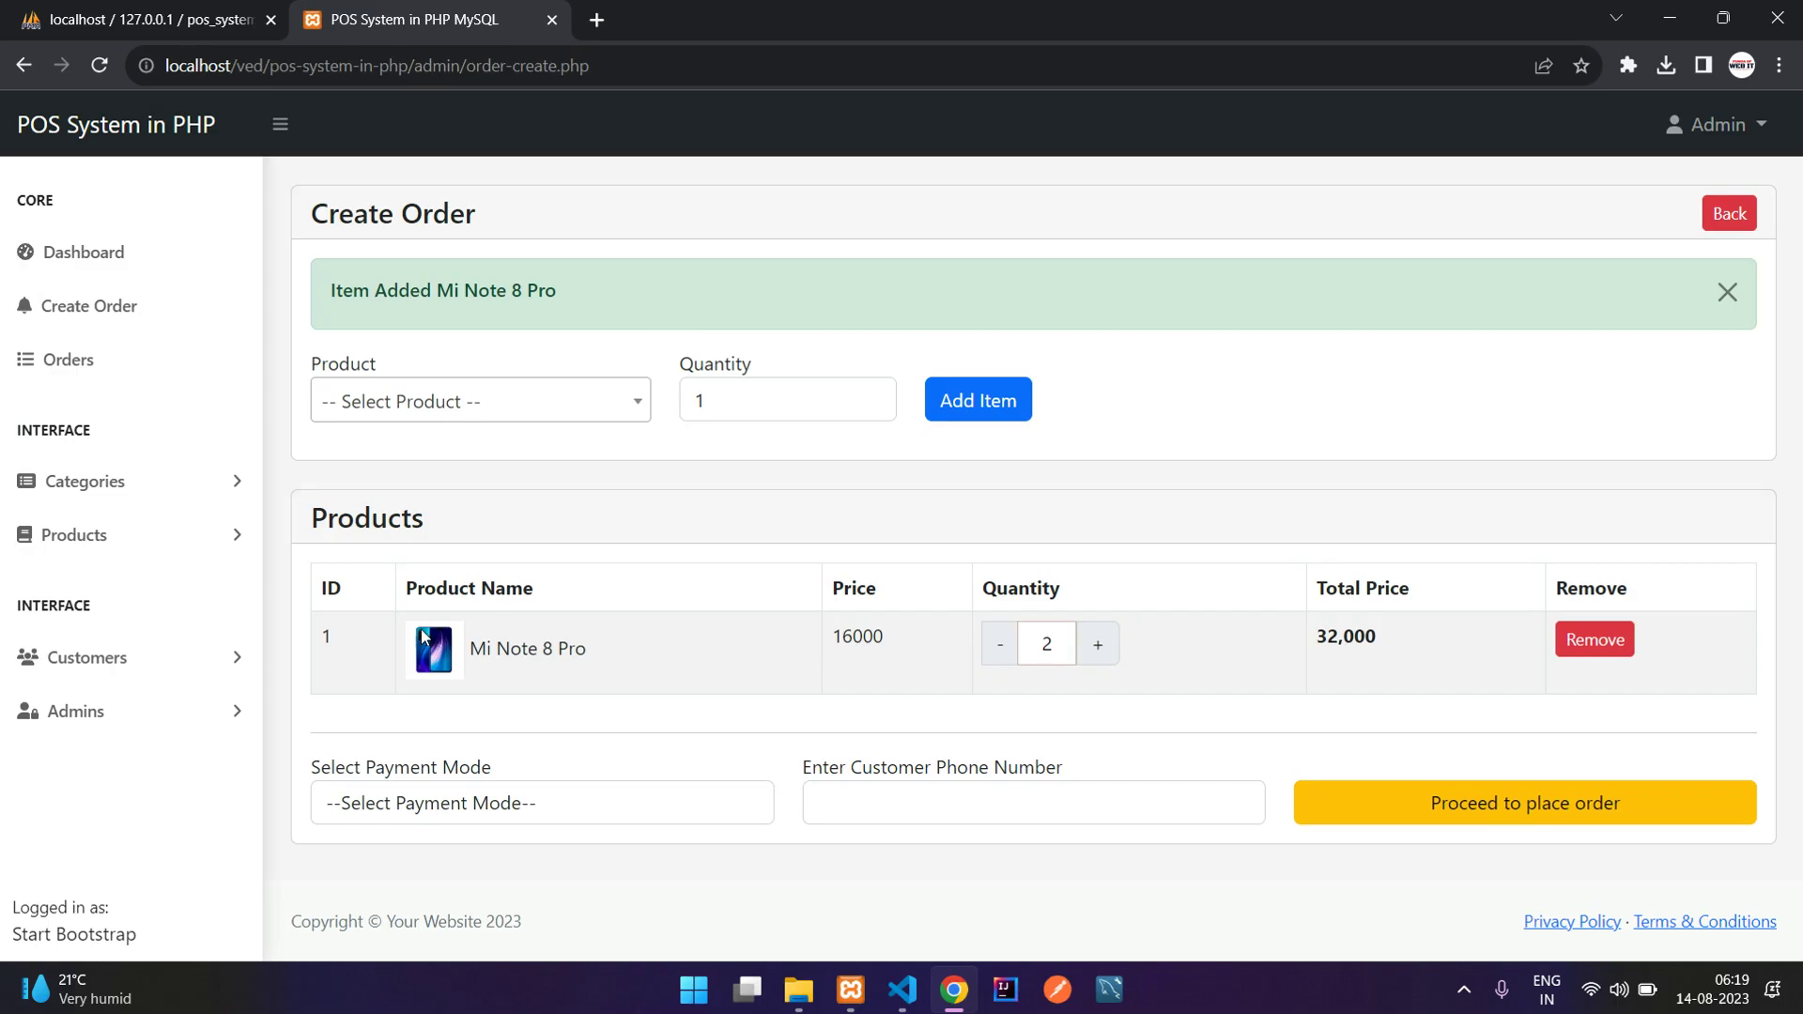
drag(328, 612, 851, 612)
click(692, 476)
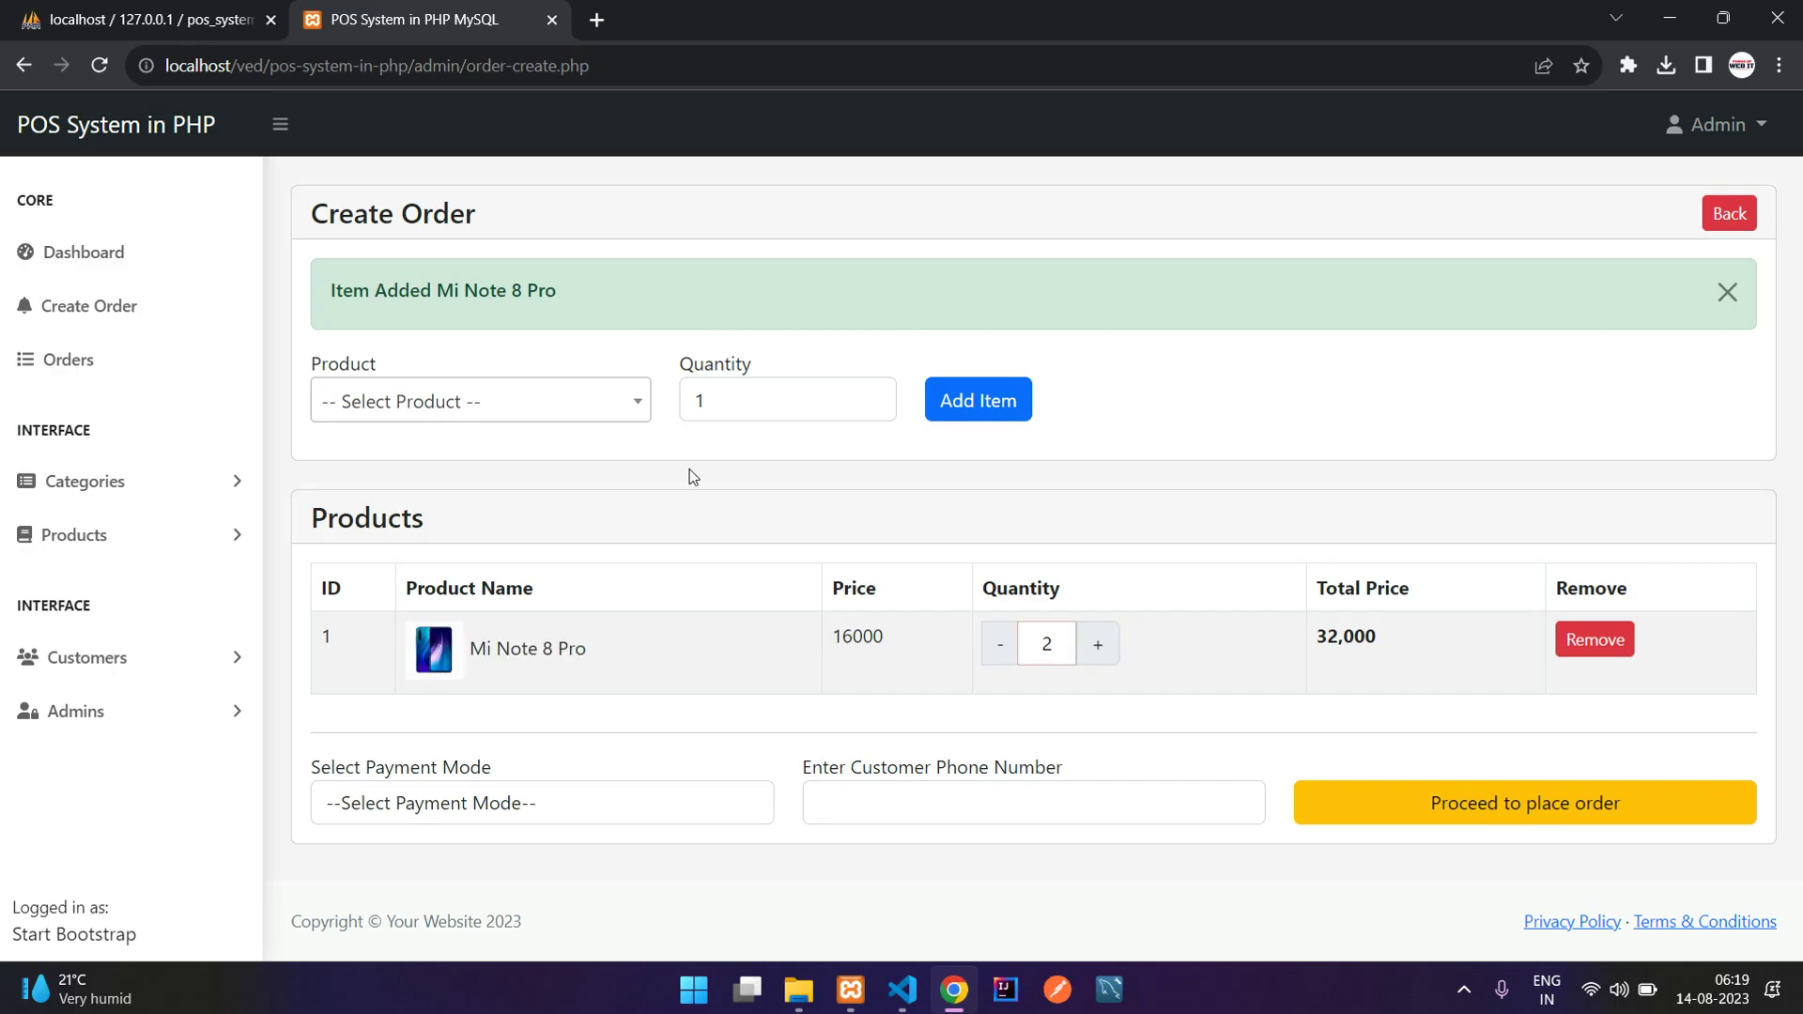
- Add a T-Shirt to the order, settling its quantity at 1
click(555, 402)
scroll(419, 673, down, 1)
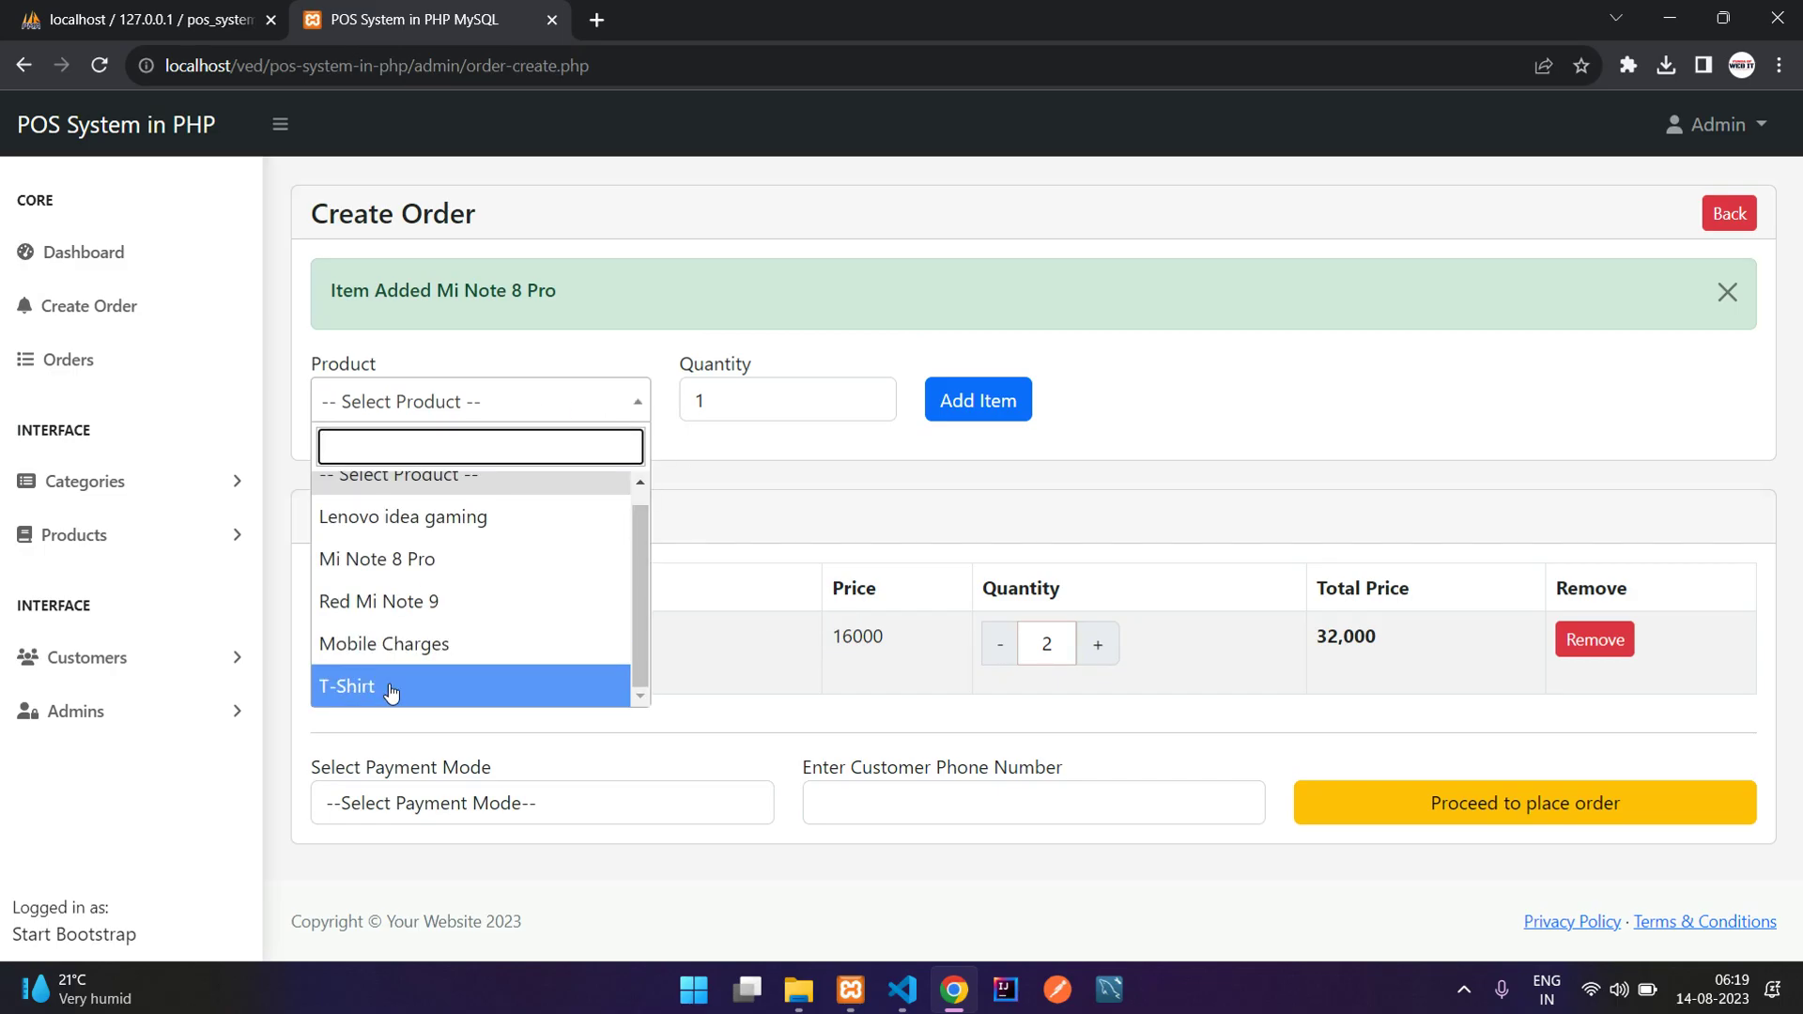
click(381, 683)
click(939, 410)
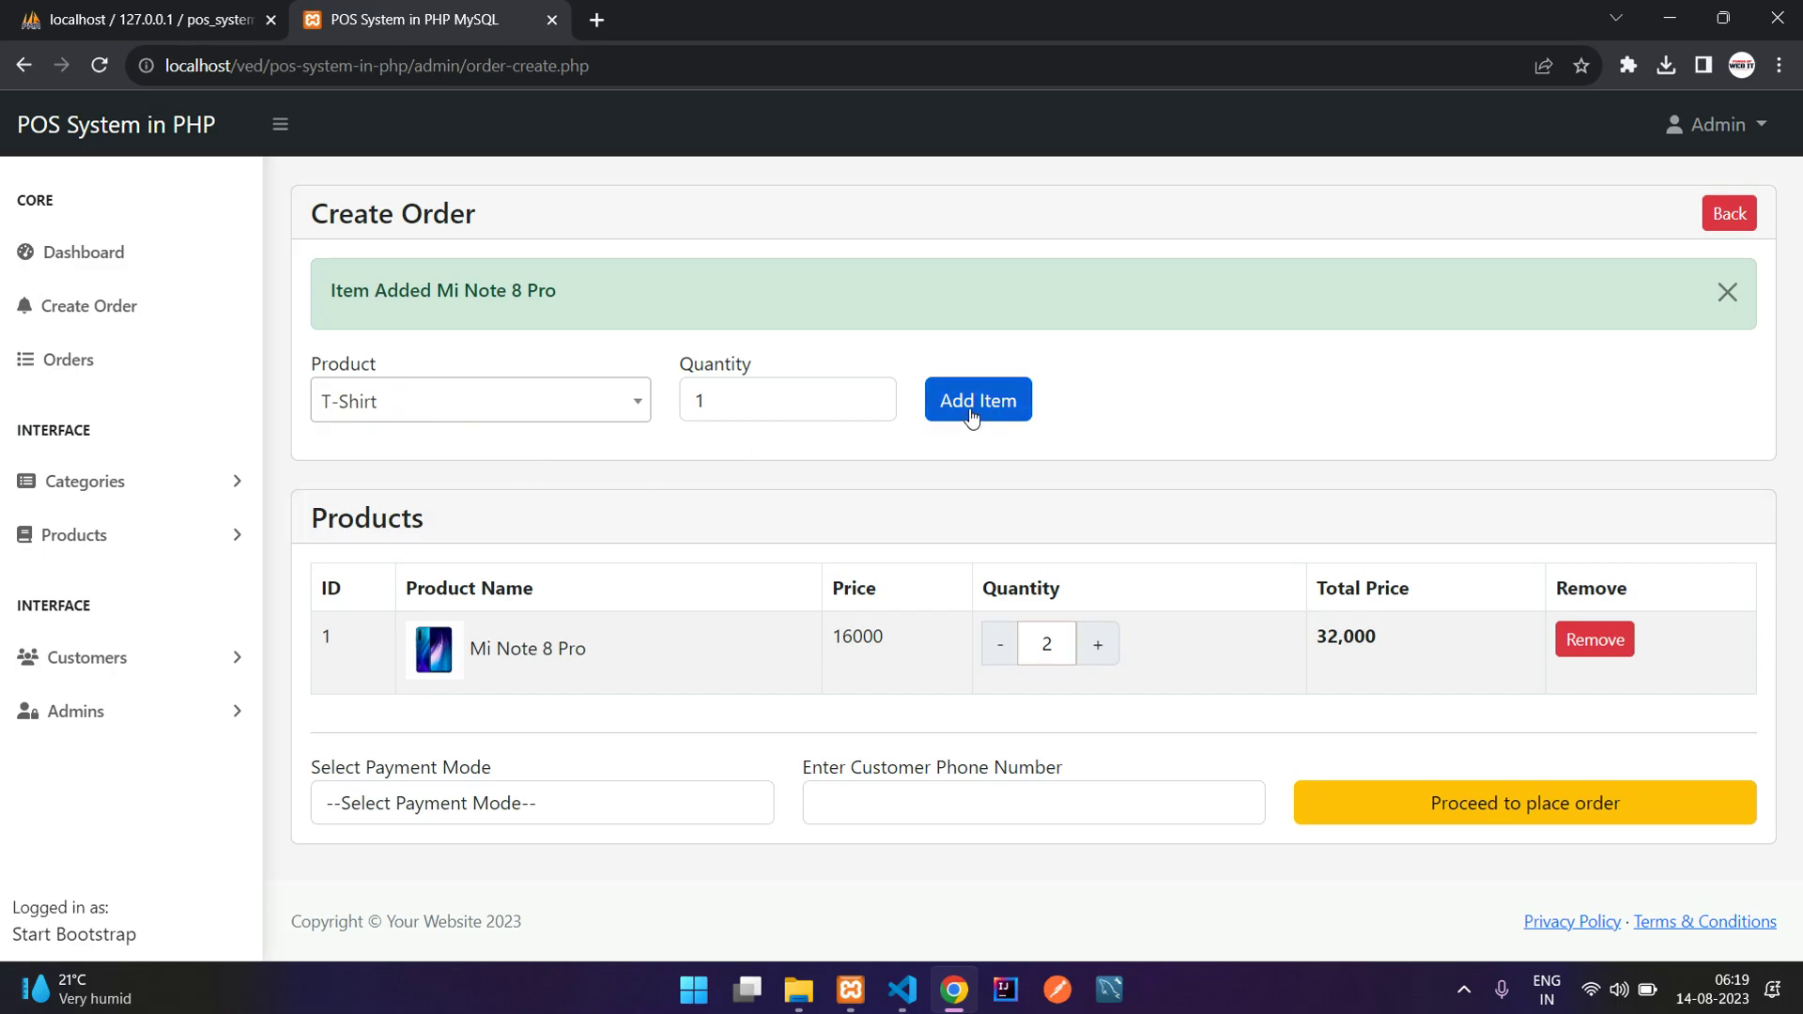
click(940, 410)
scroll(742, 605, down, 1)
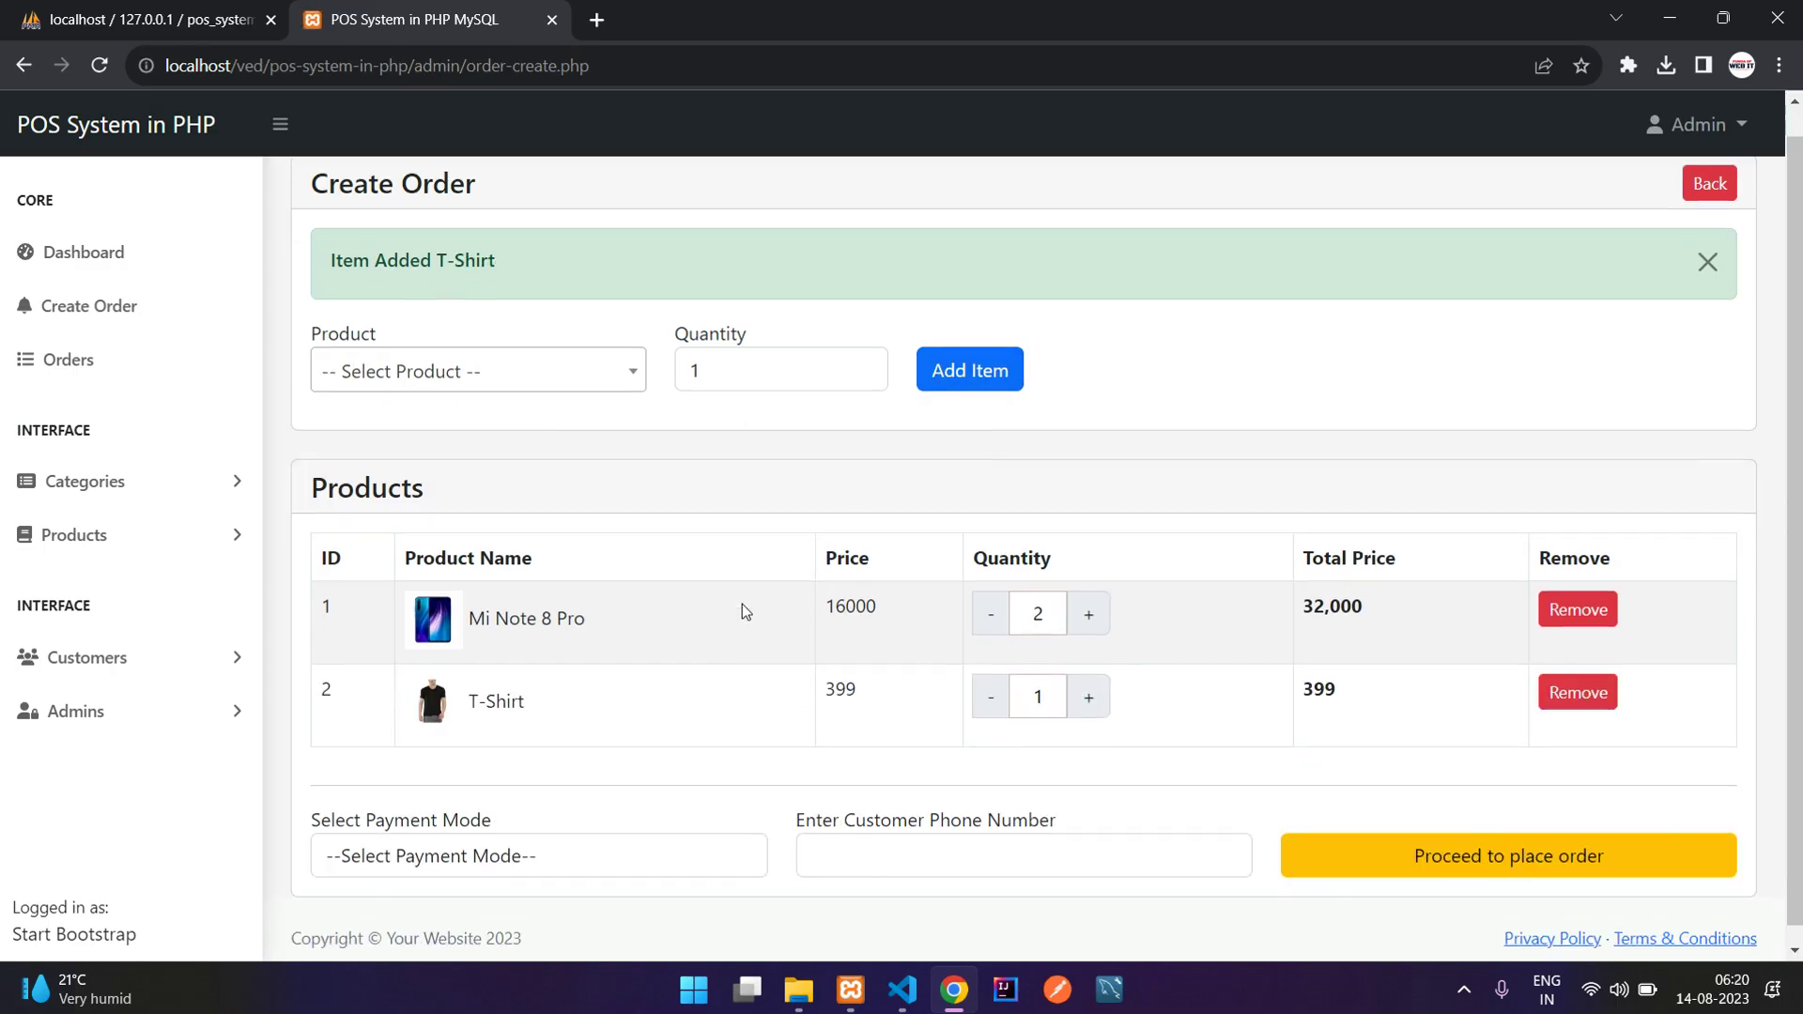
drag(320, 589, 673, 685)
click(672, 685)
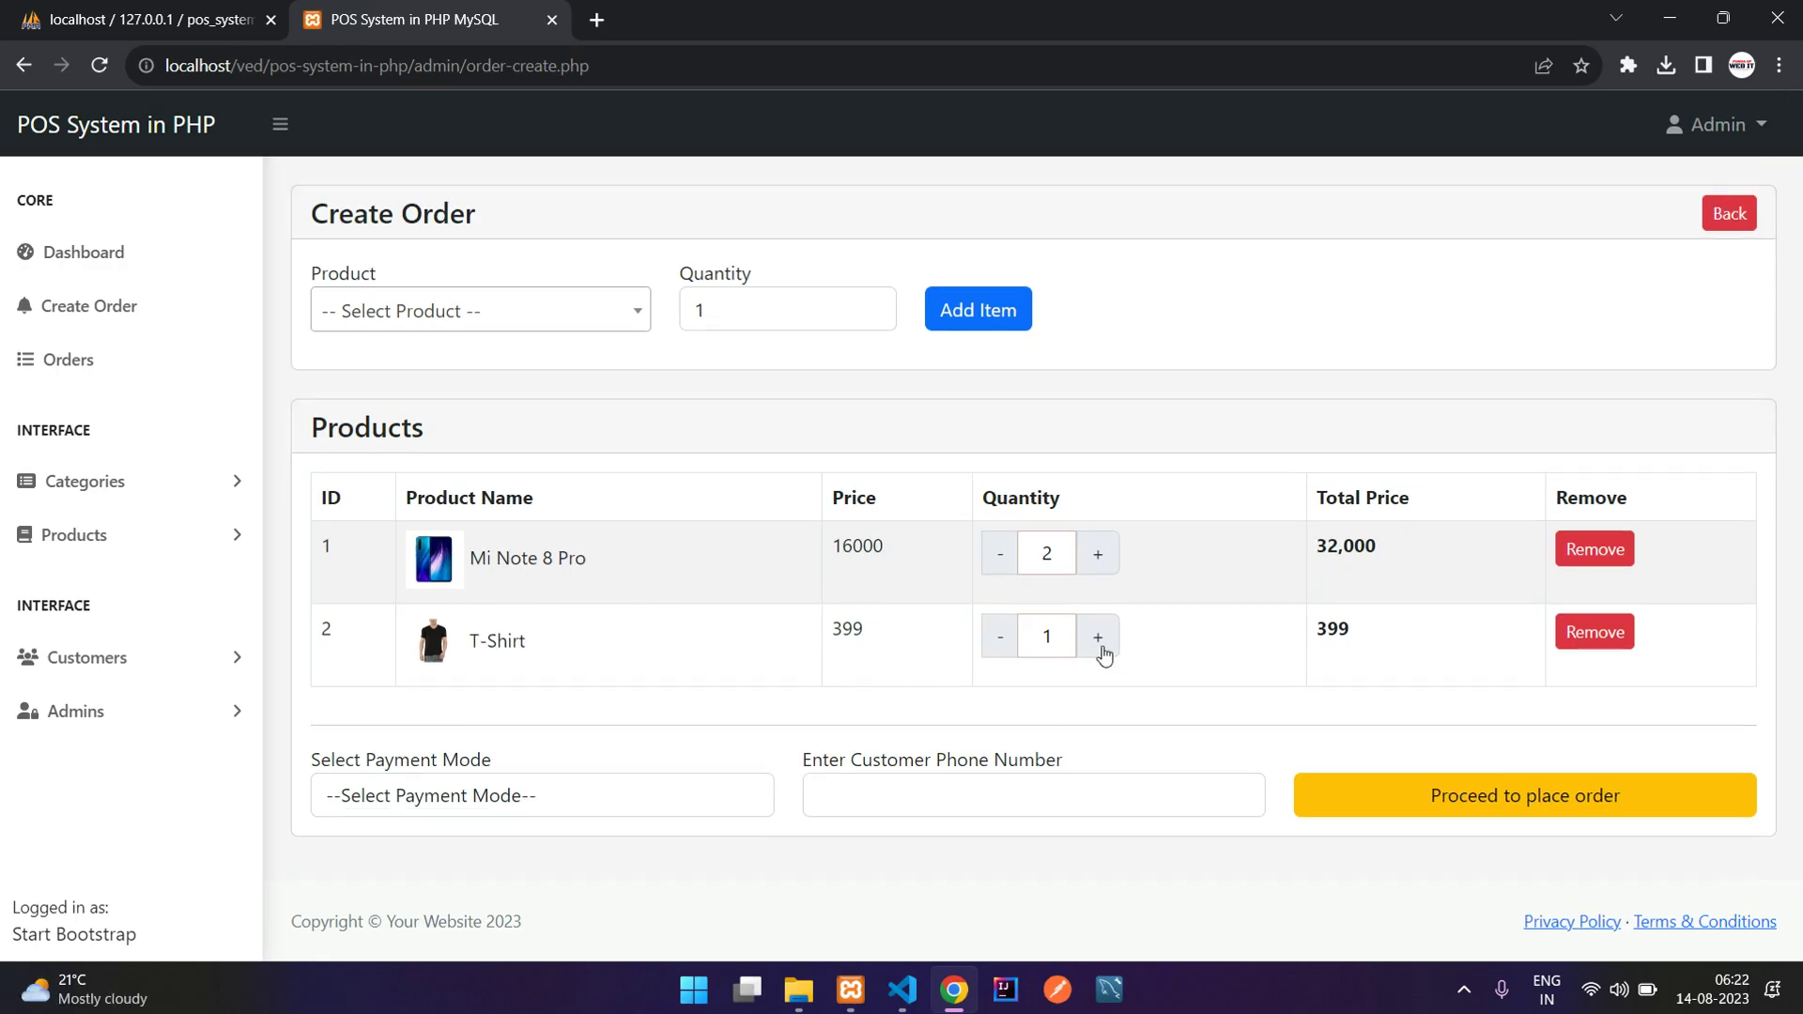
click(1102, 650)
drag(1322, 634, 1356, 631)
click(1001, 645)
drag(451, 498, 539, 563)
click(758, 648)
click(644, 795)
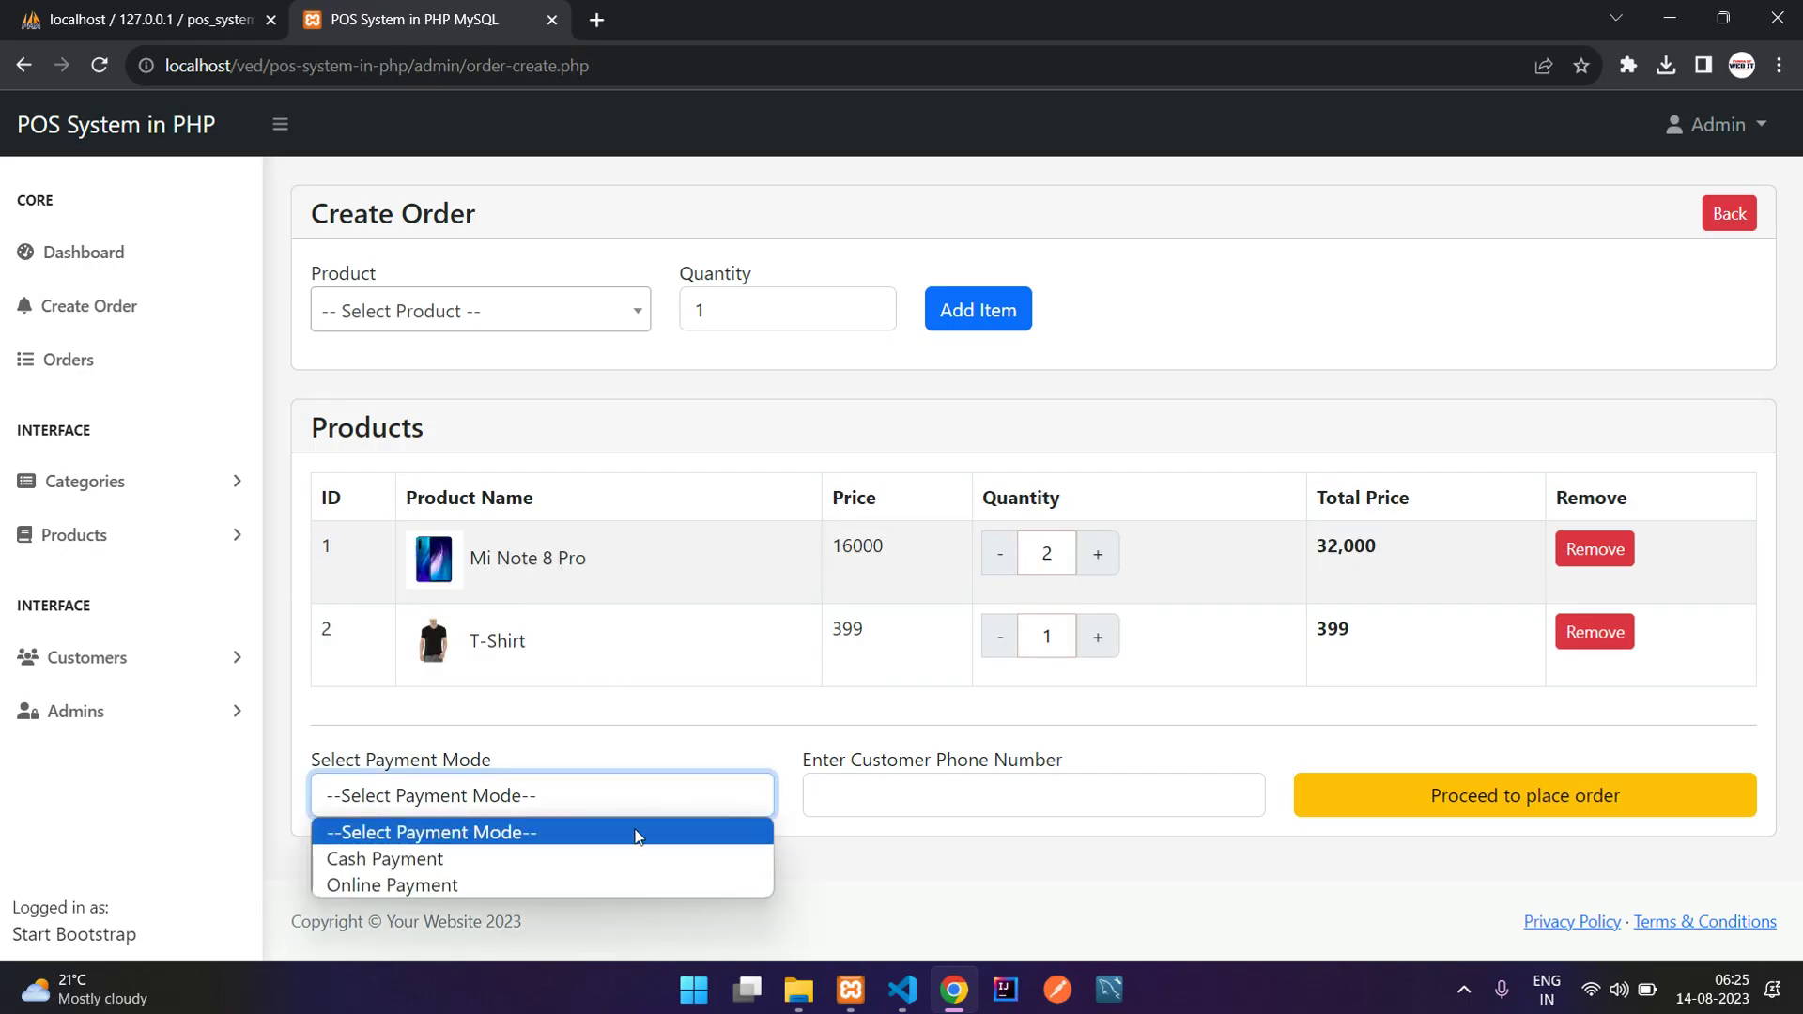
click(586, 854)
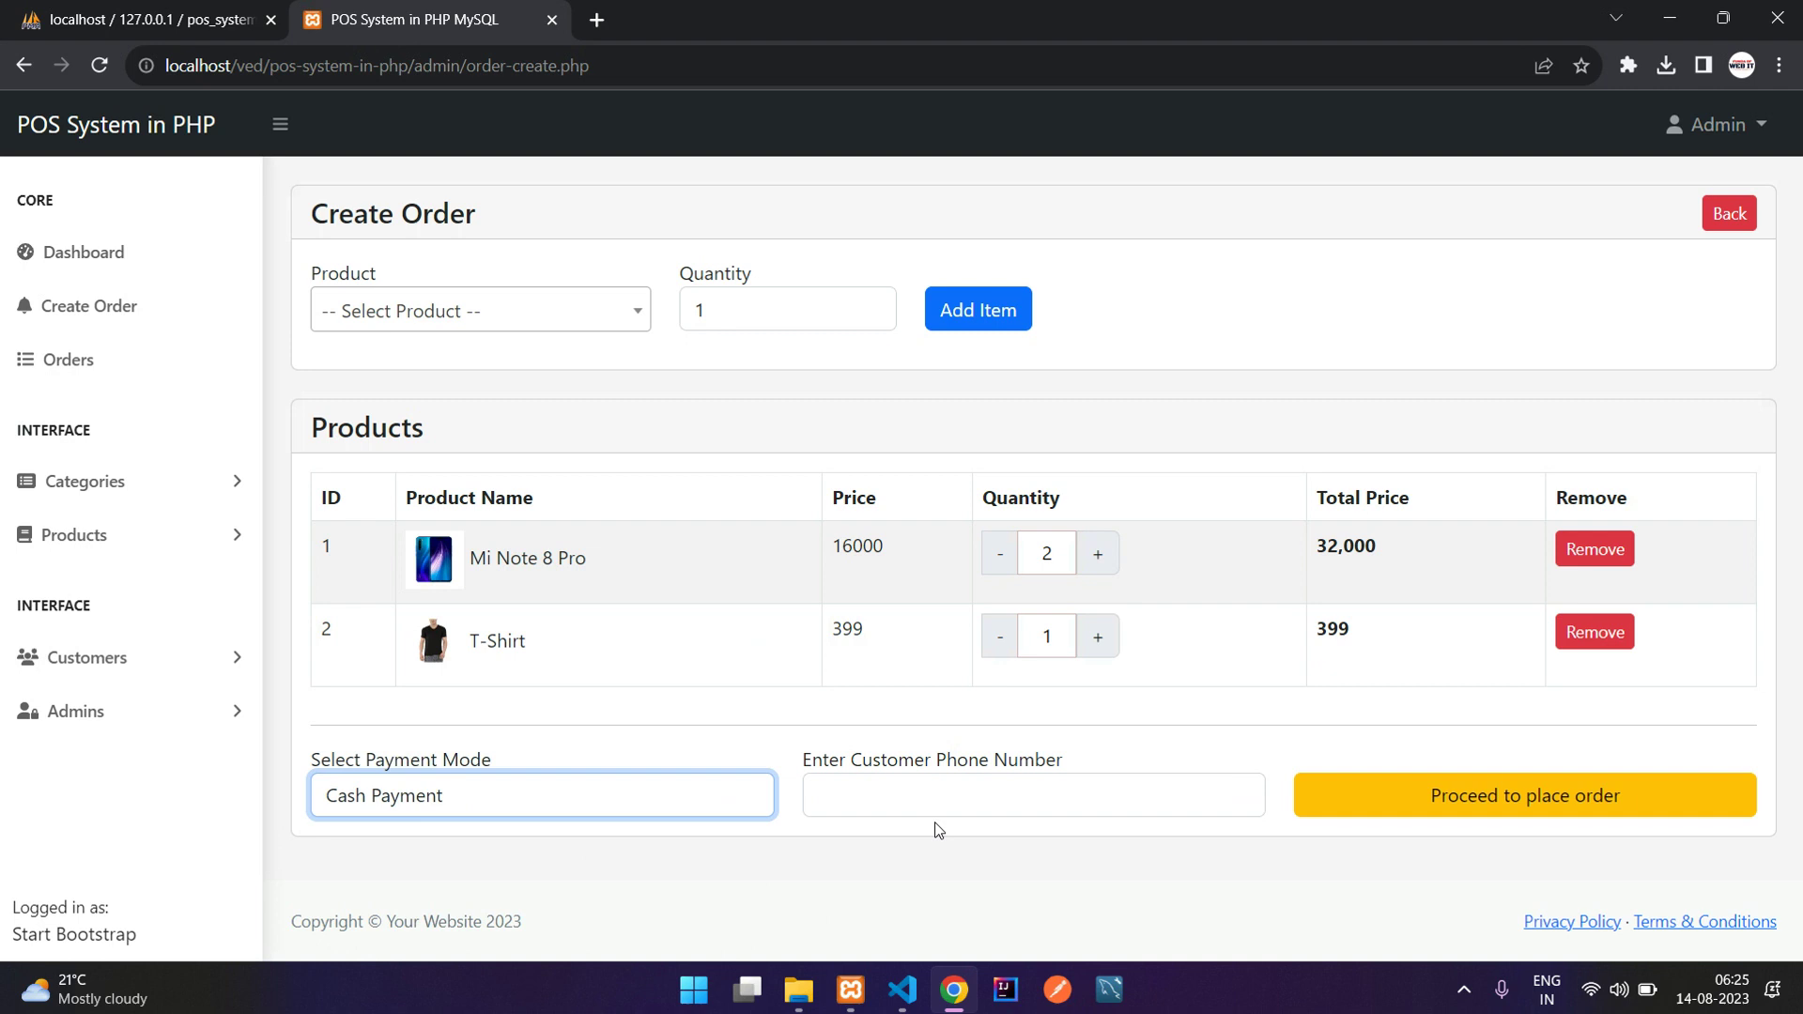
click(947, 801)
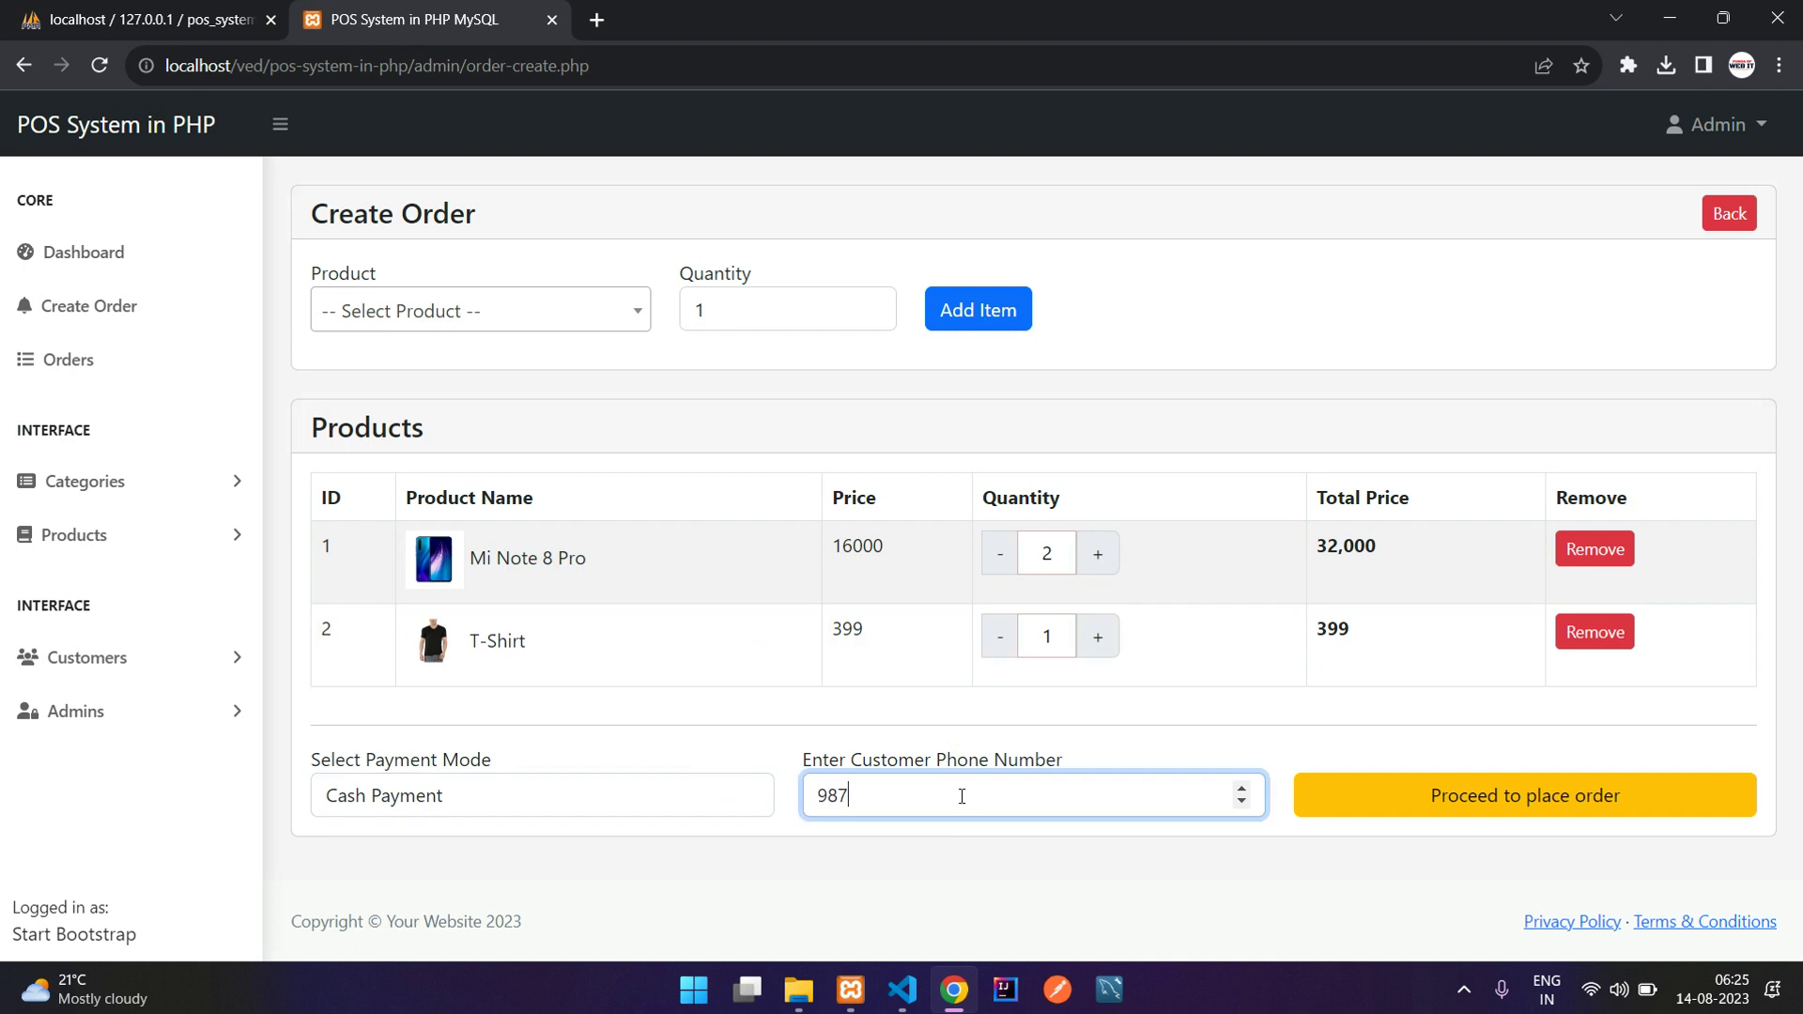
click(1562, 801)
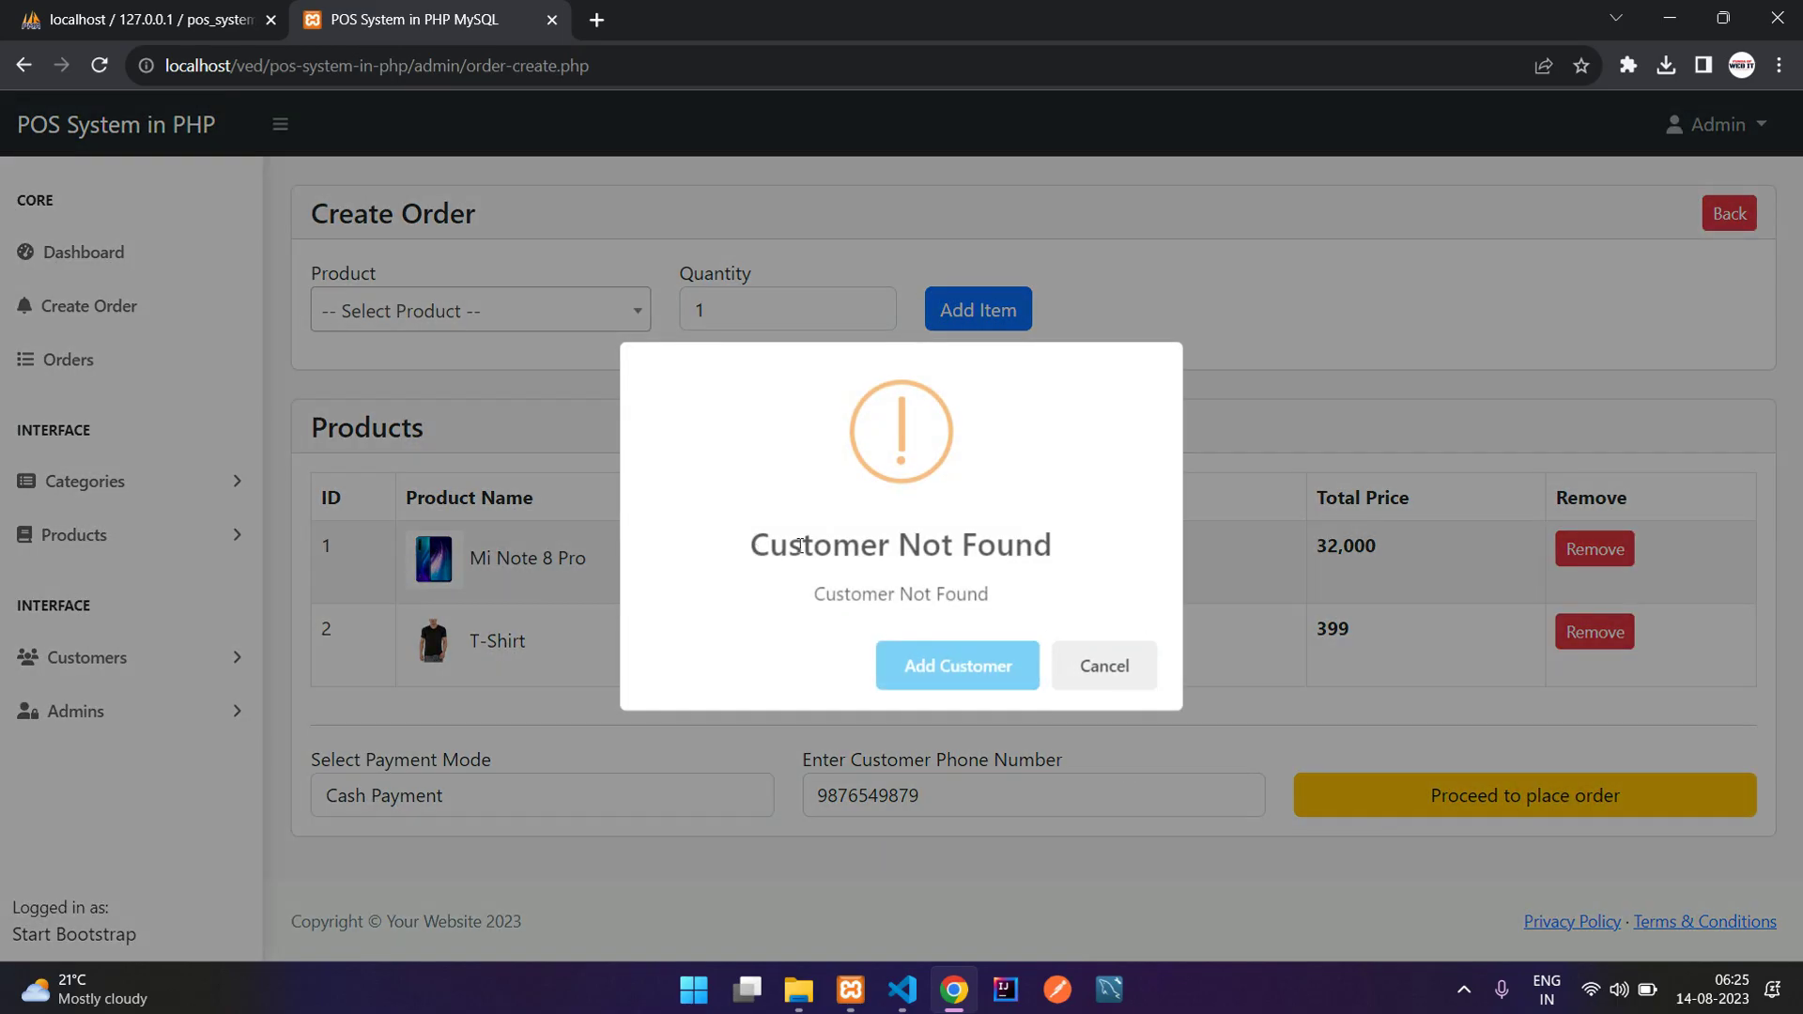
drag(758, 551, 1090, 551)
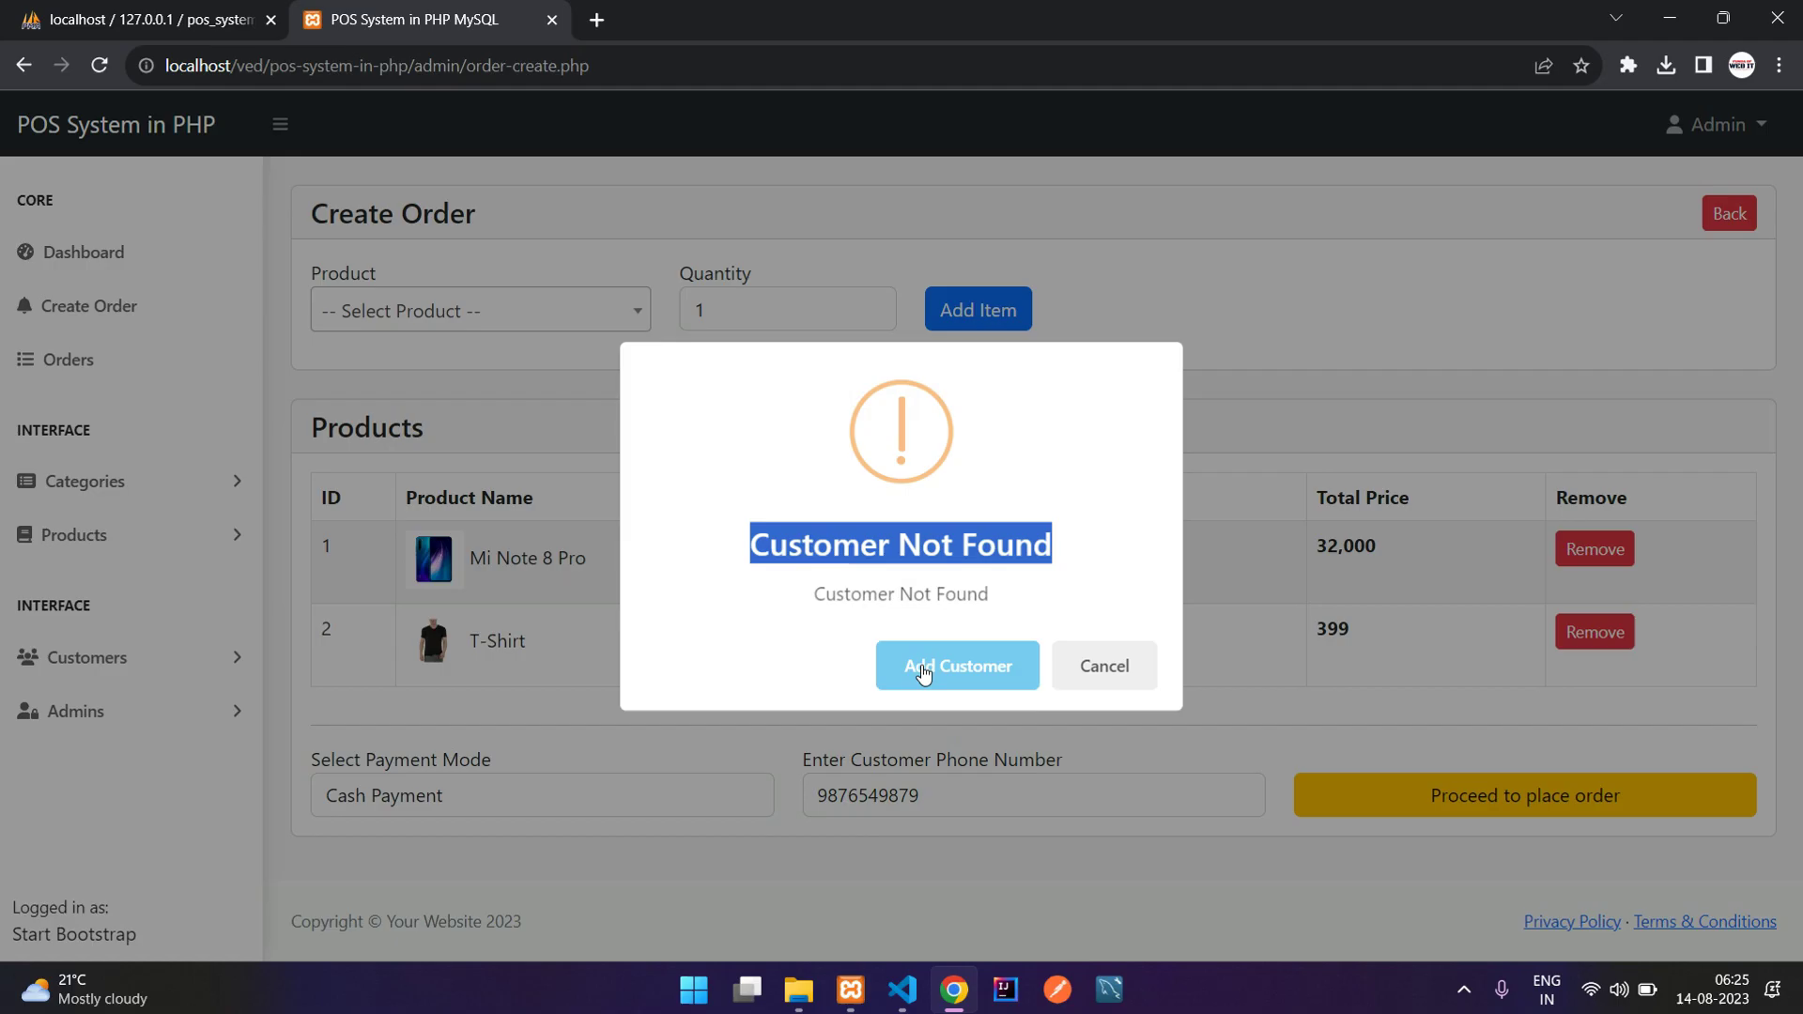
click(925, 672)
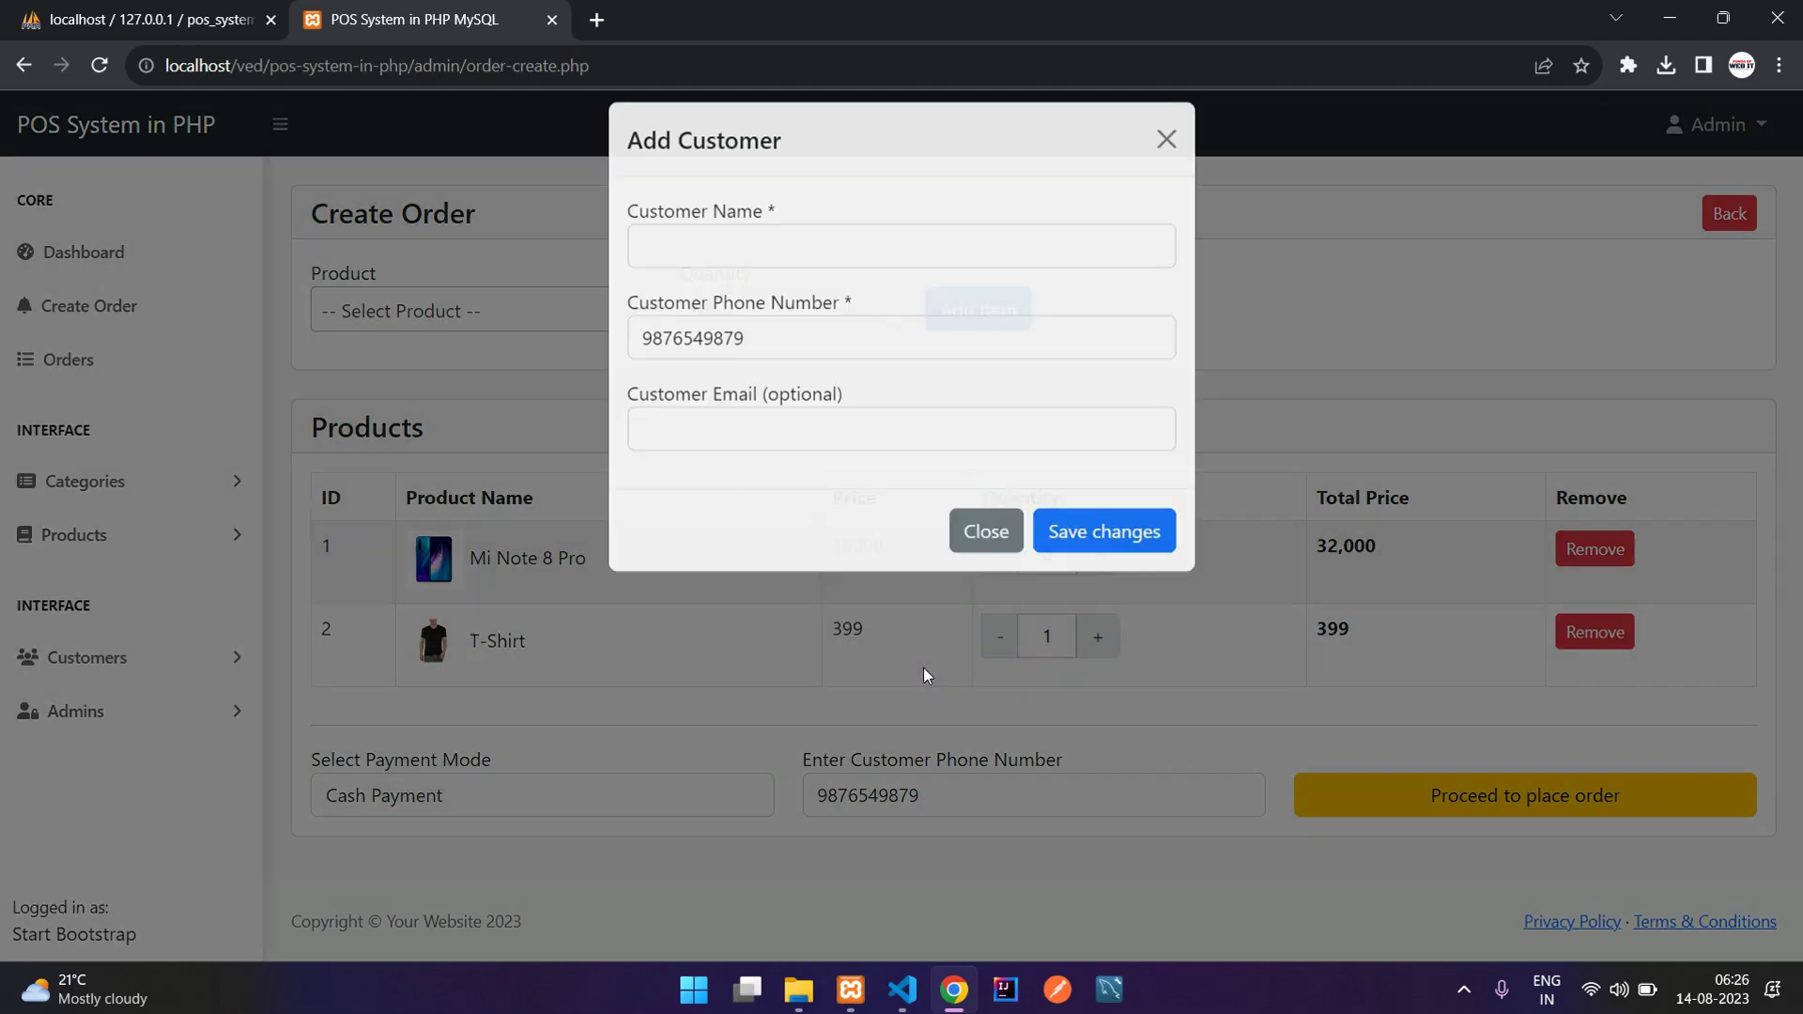
click(849, 268)
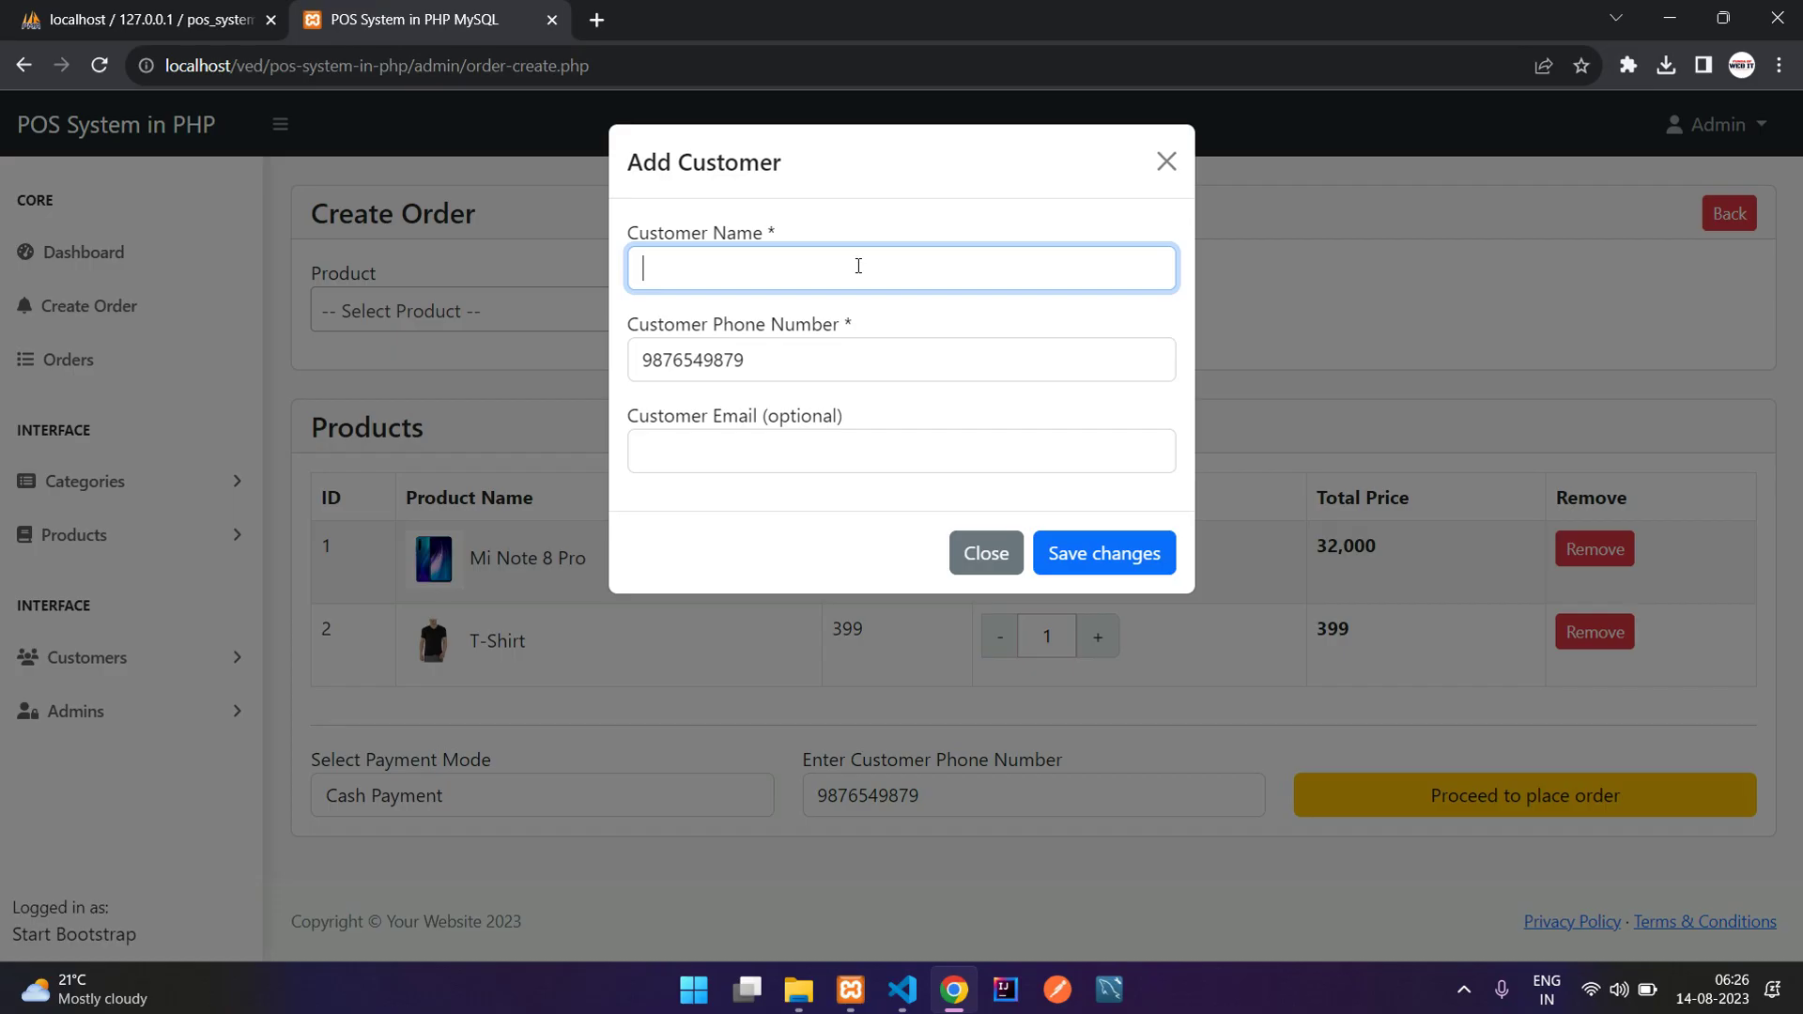
text(User Ved)
key(ctrl+a)
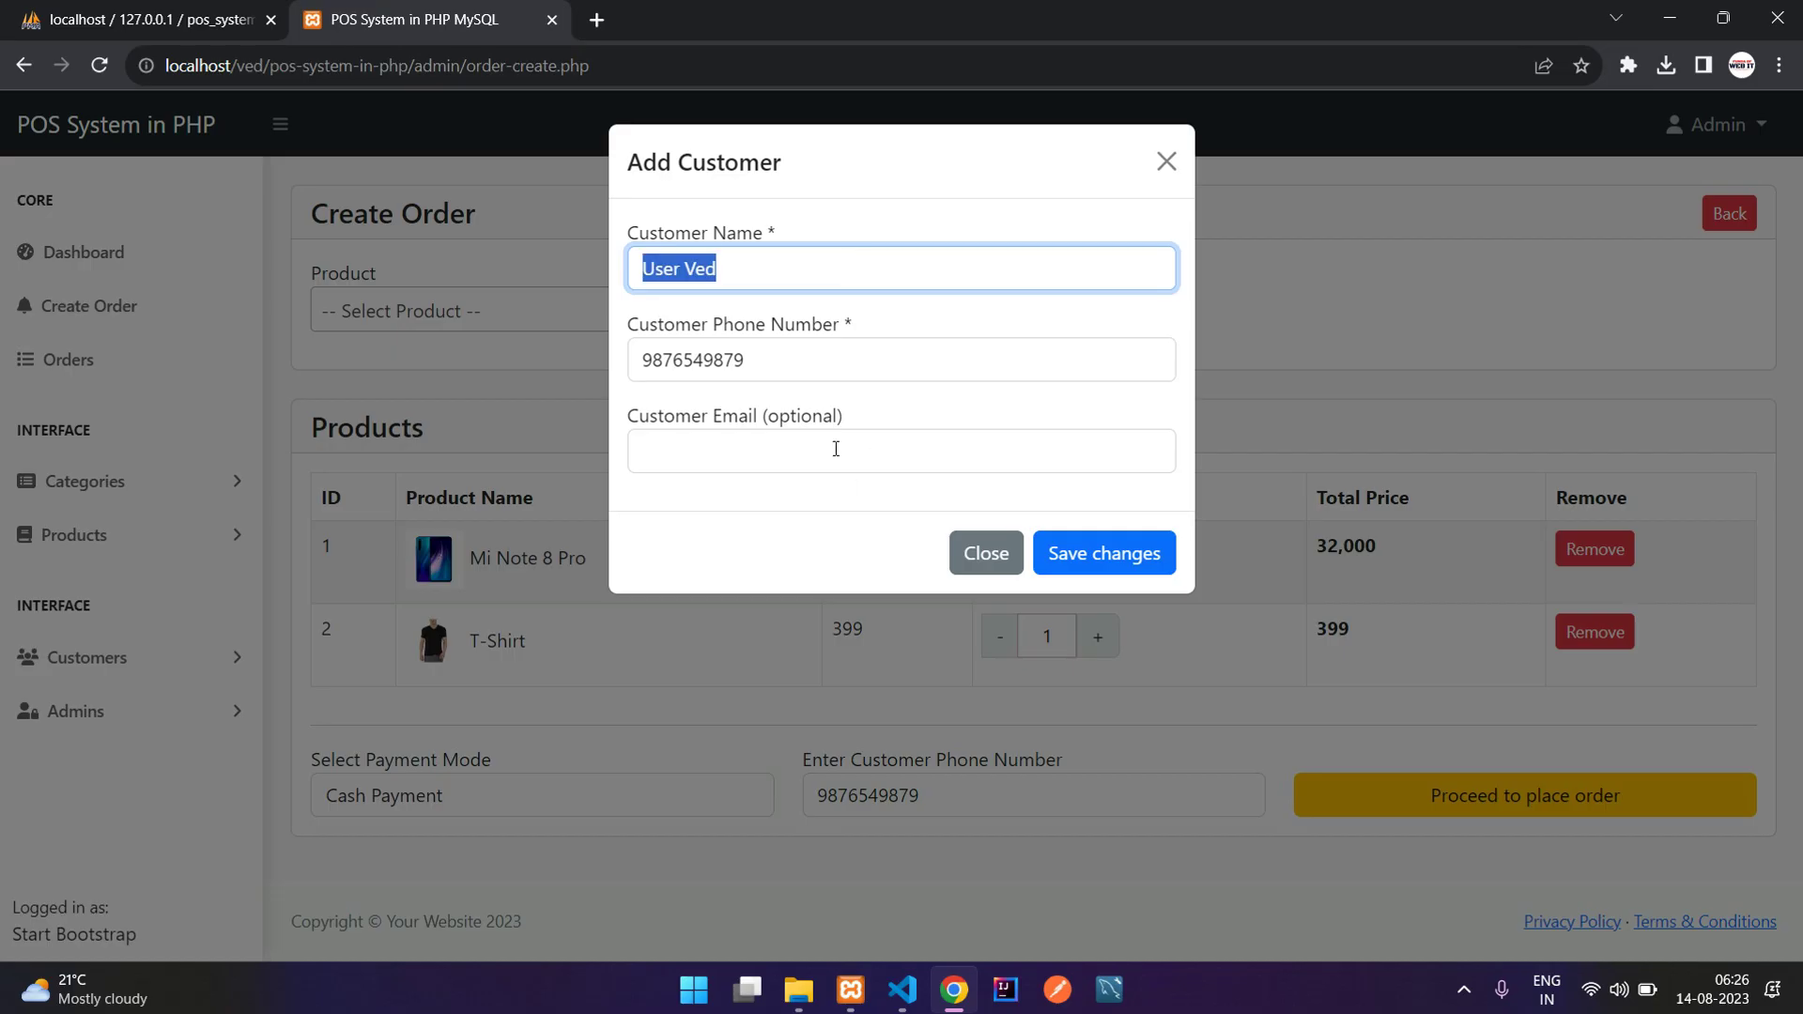
click(808, 450)
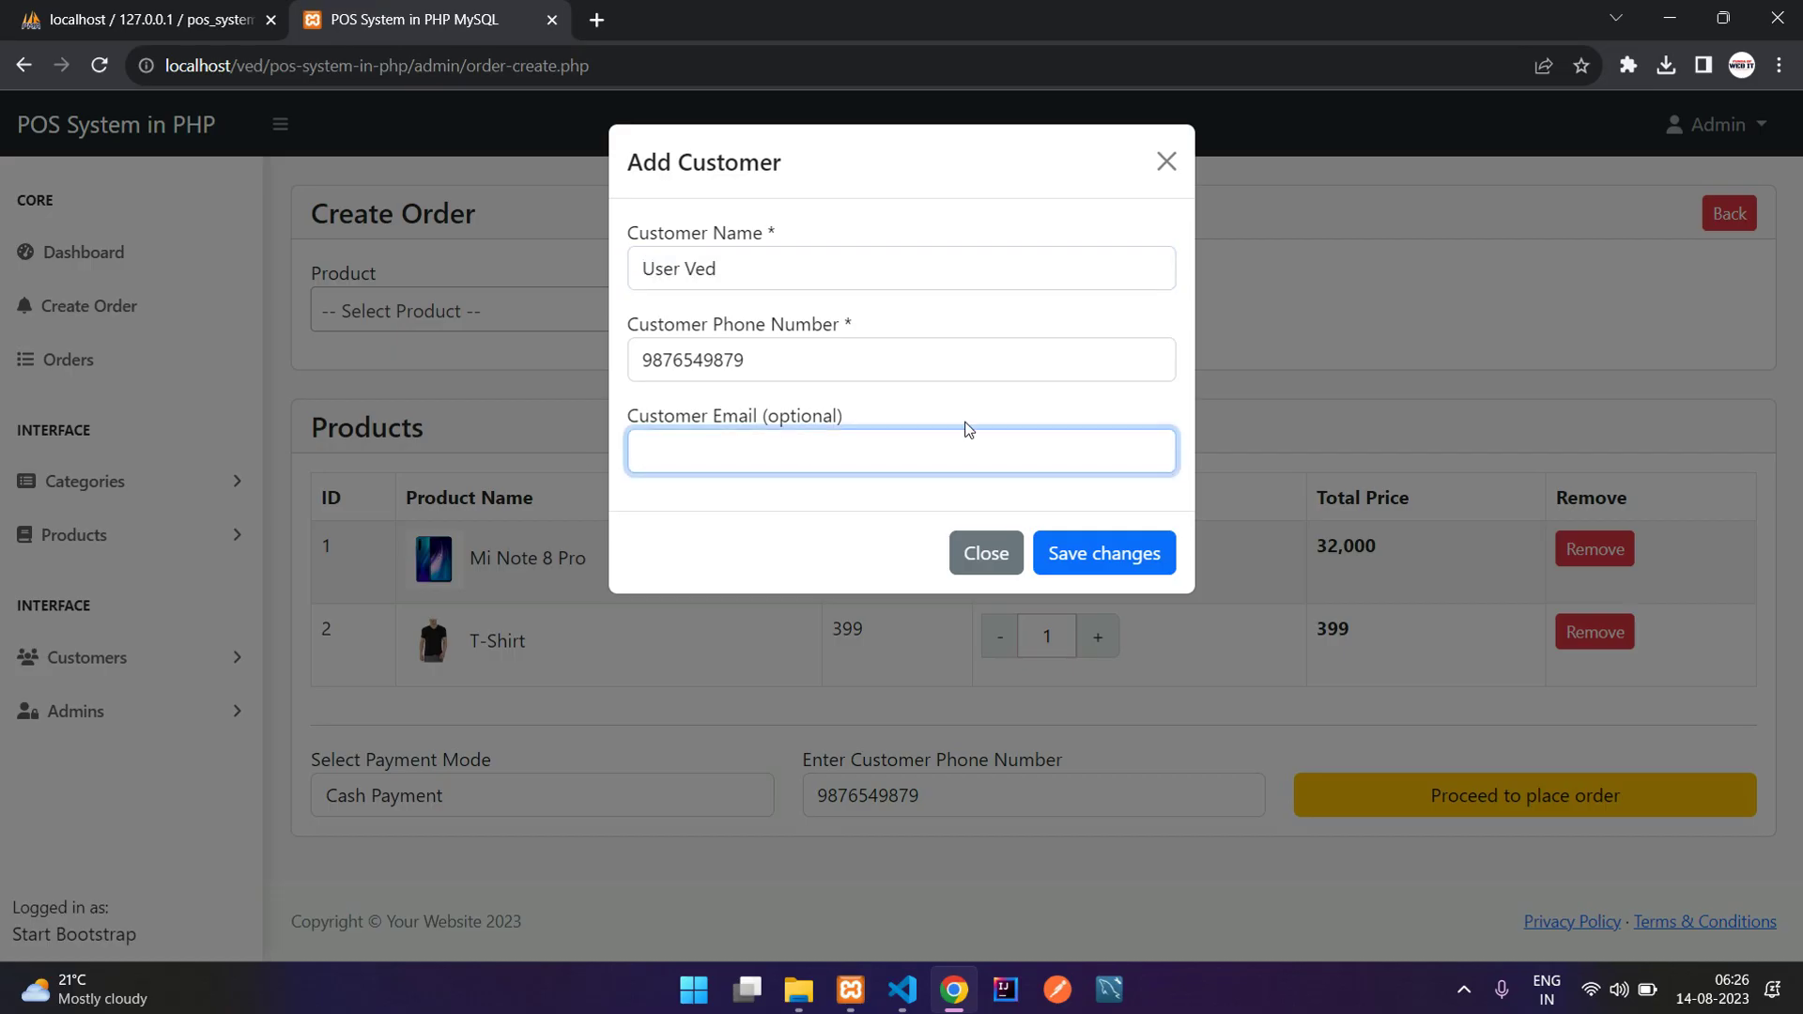
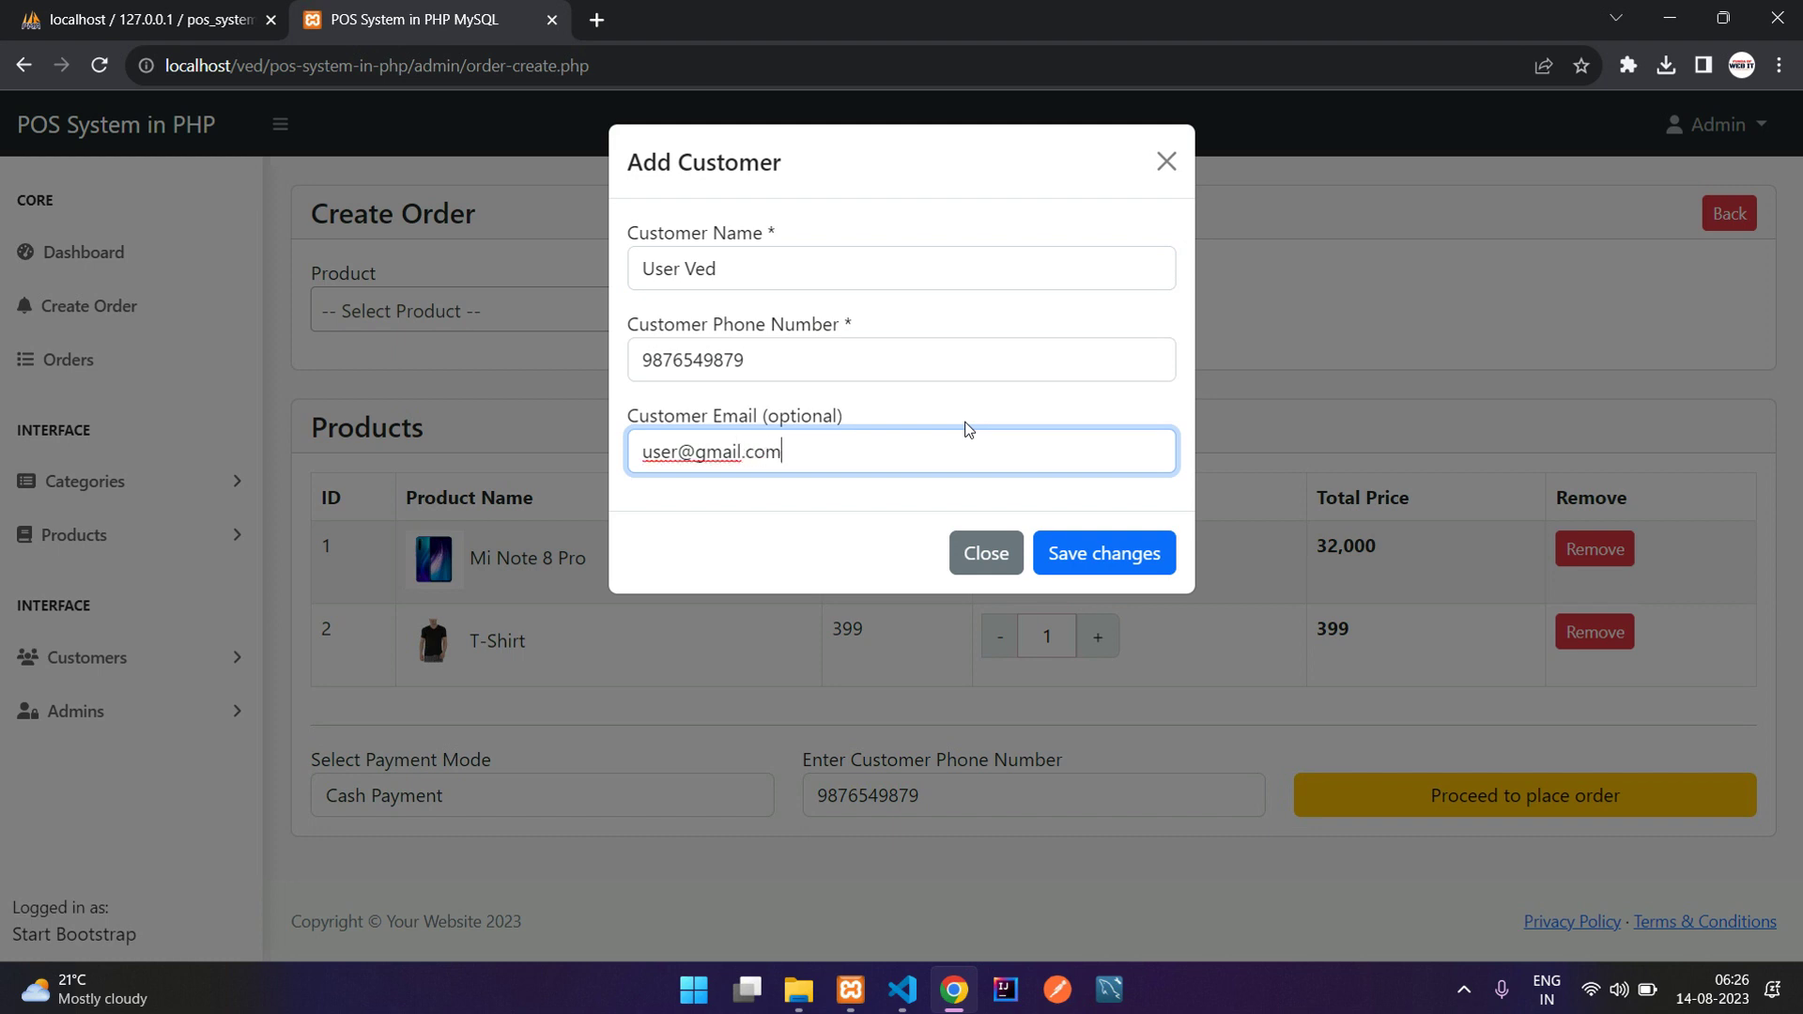
text(ved)
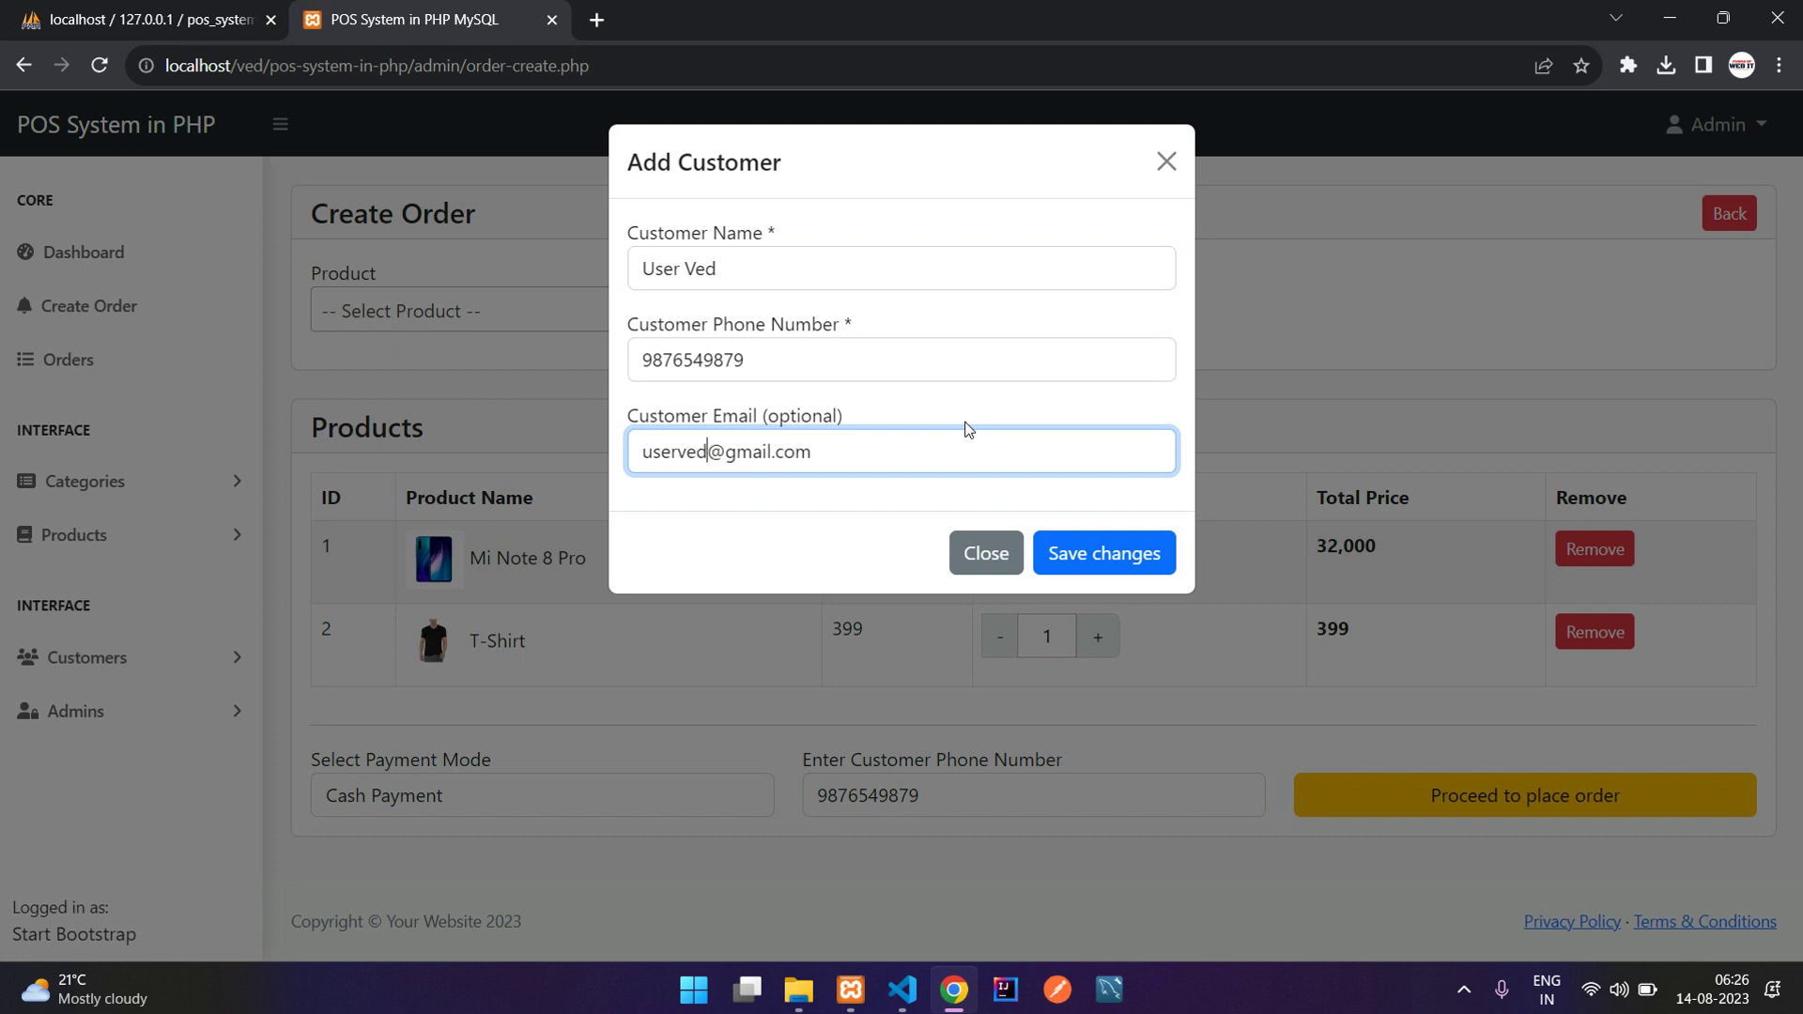
click(1127, 560)
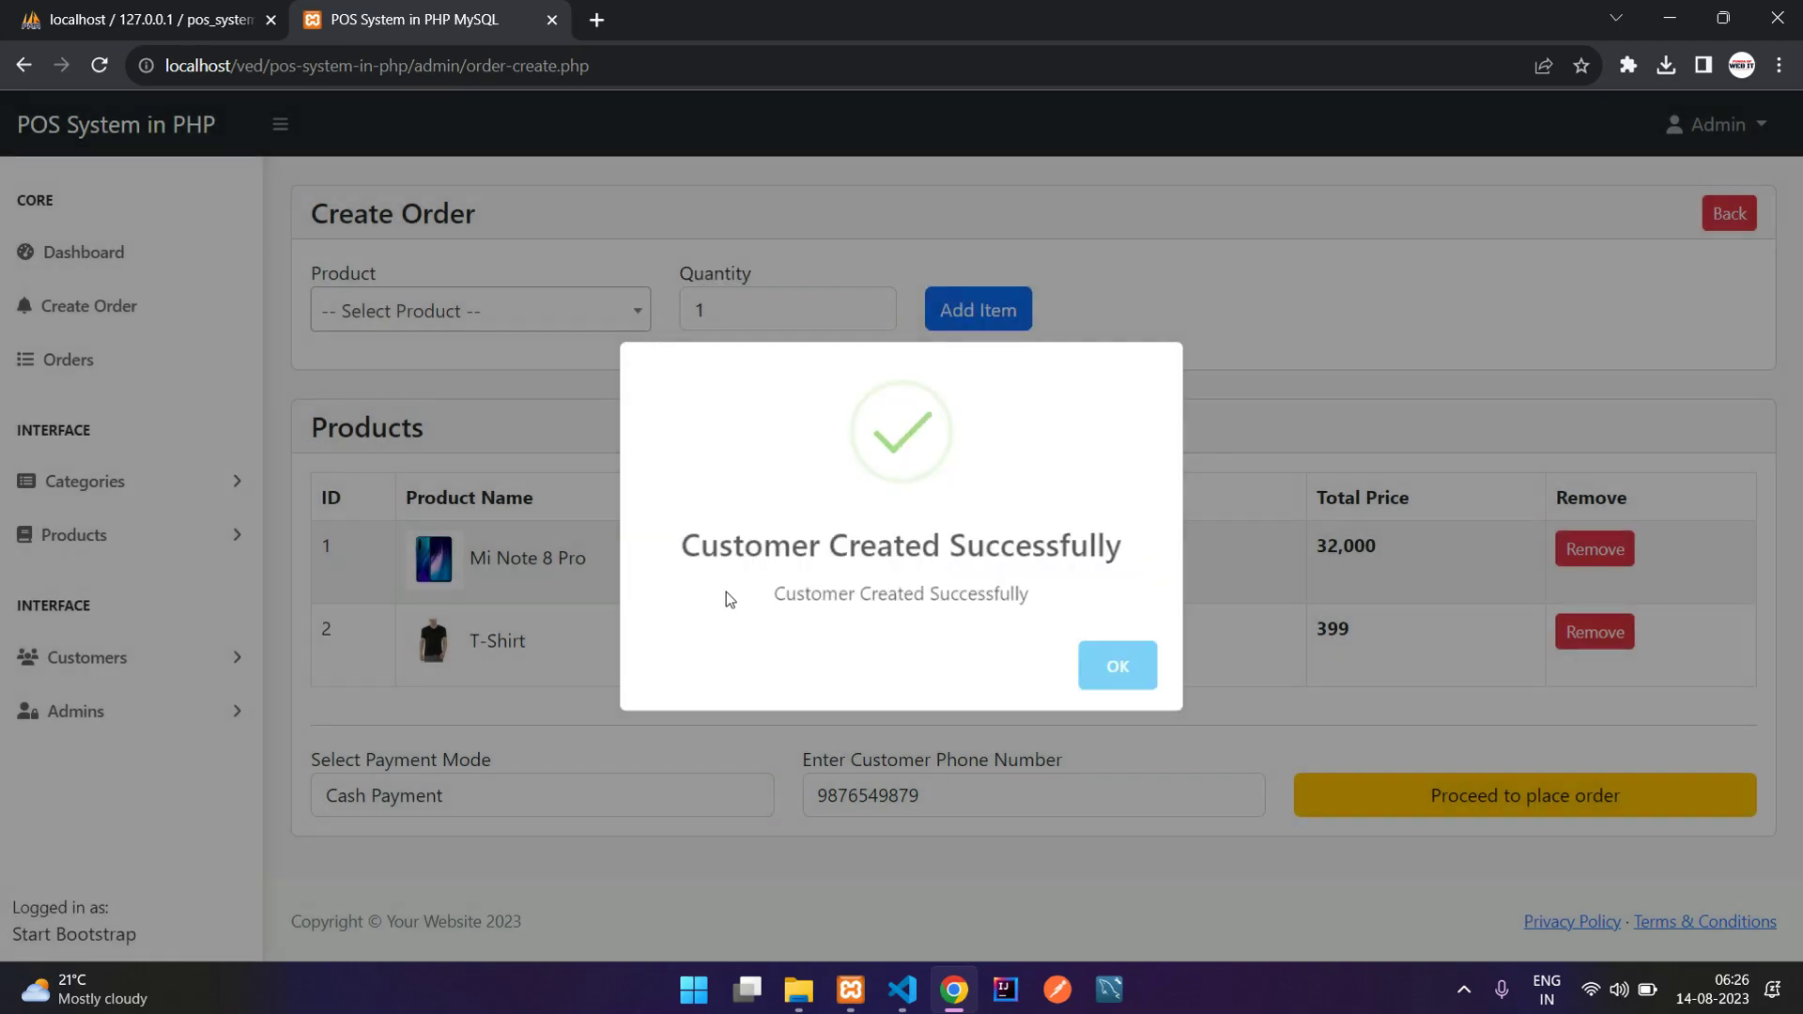
drag(725, 592, 1031, 584)
click(1115, 666)
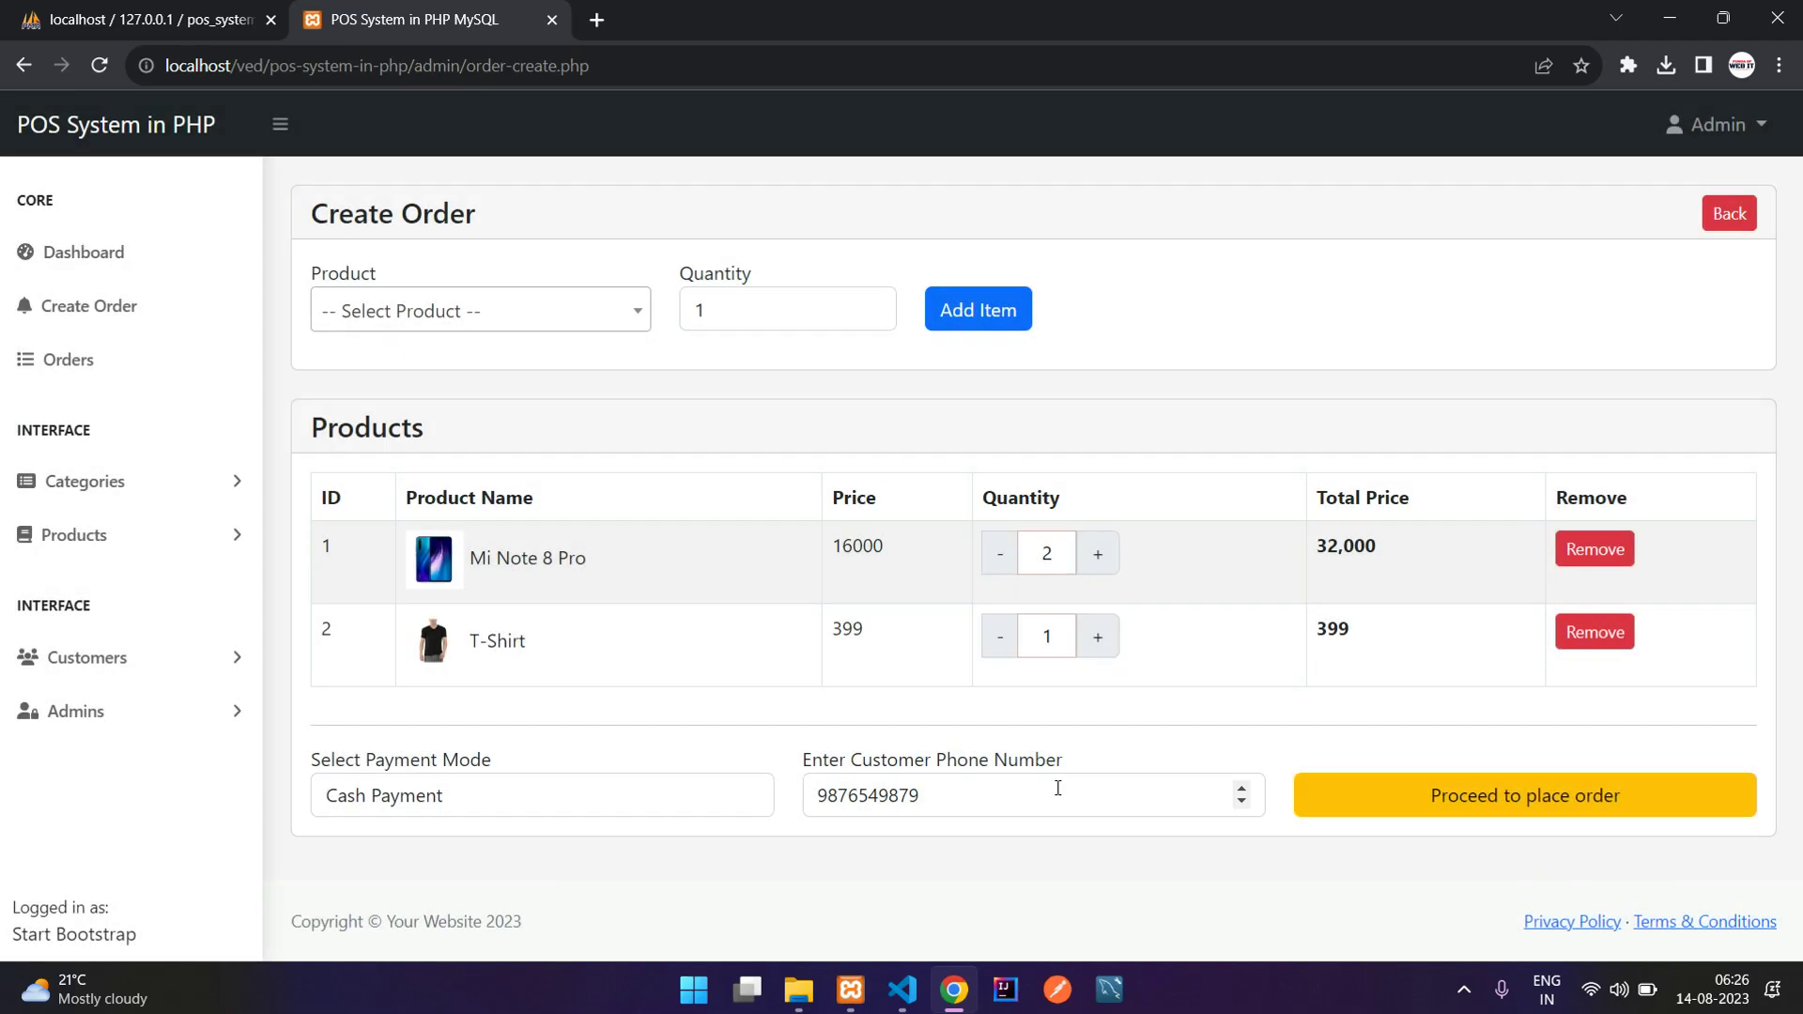
click(1058, 788)
double_click(854, 794)
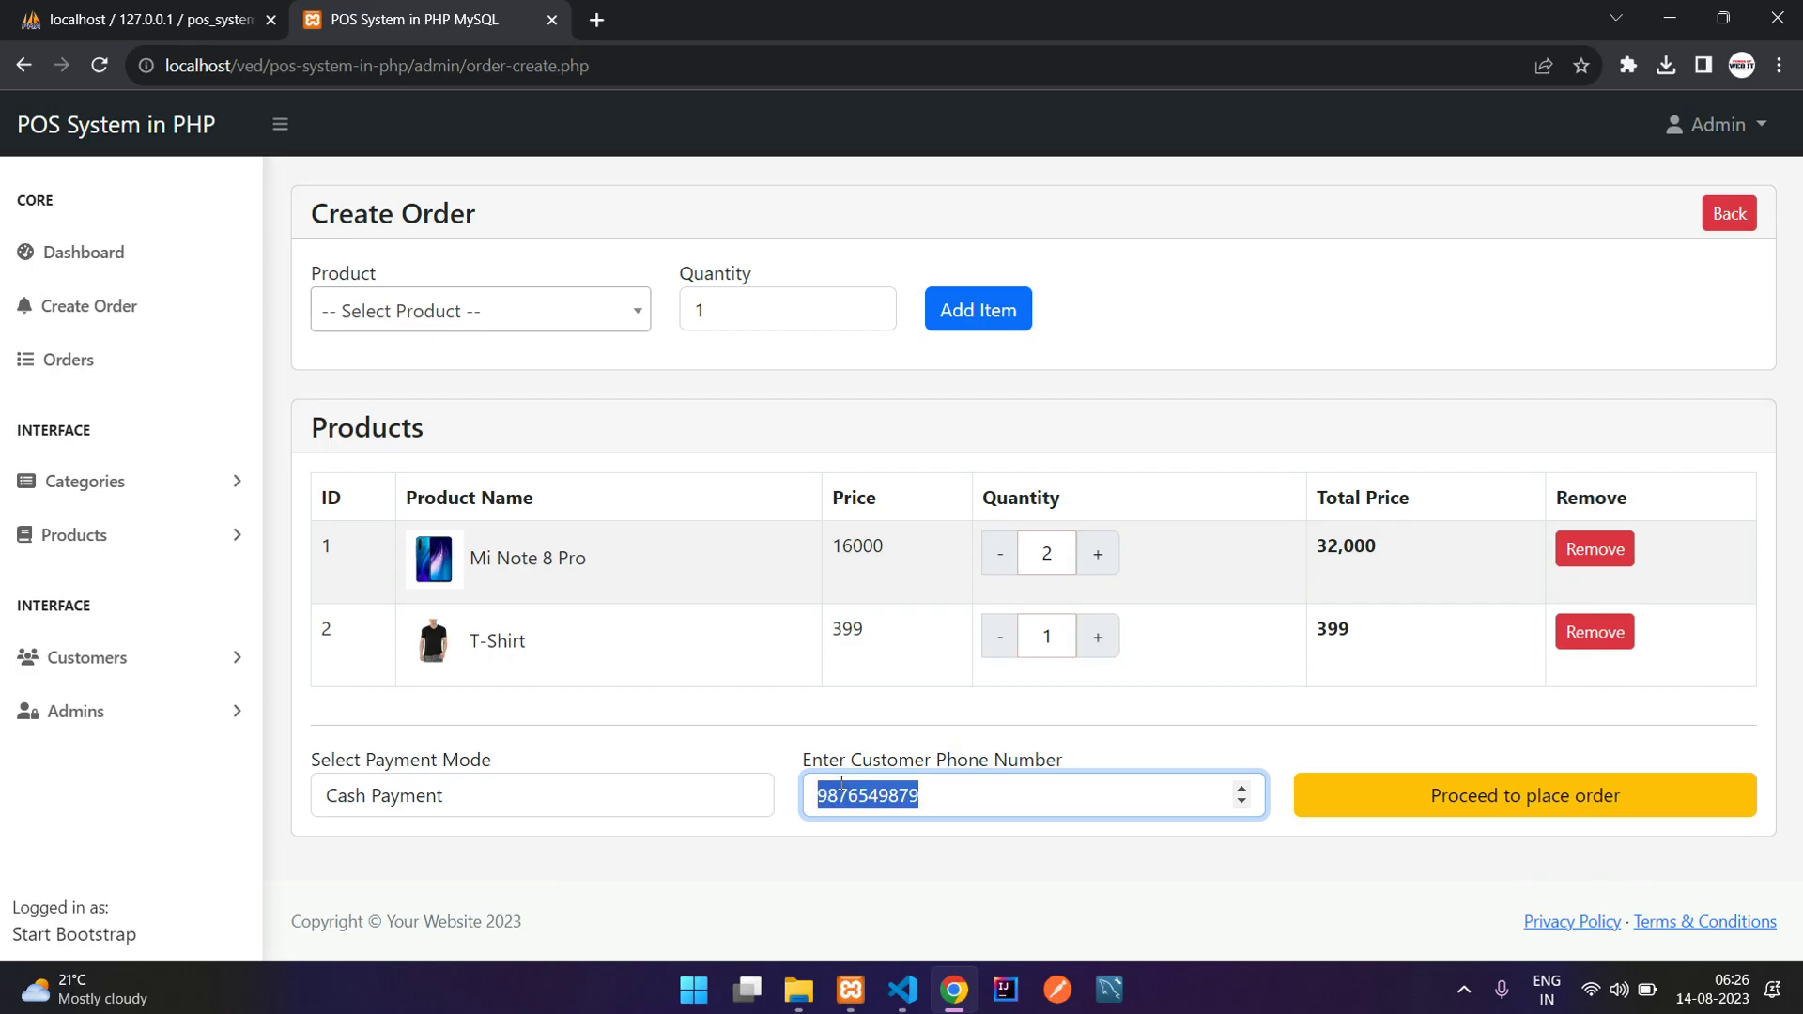
click(1466, 816)
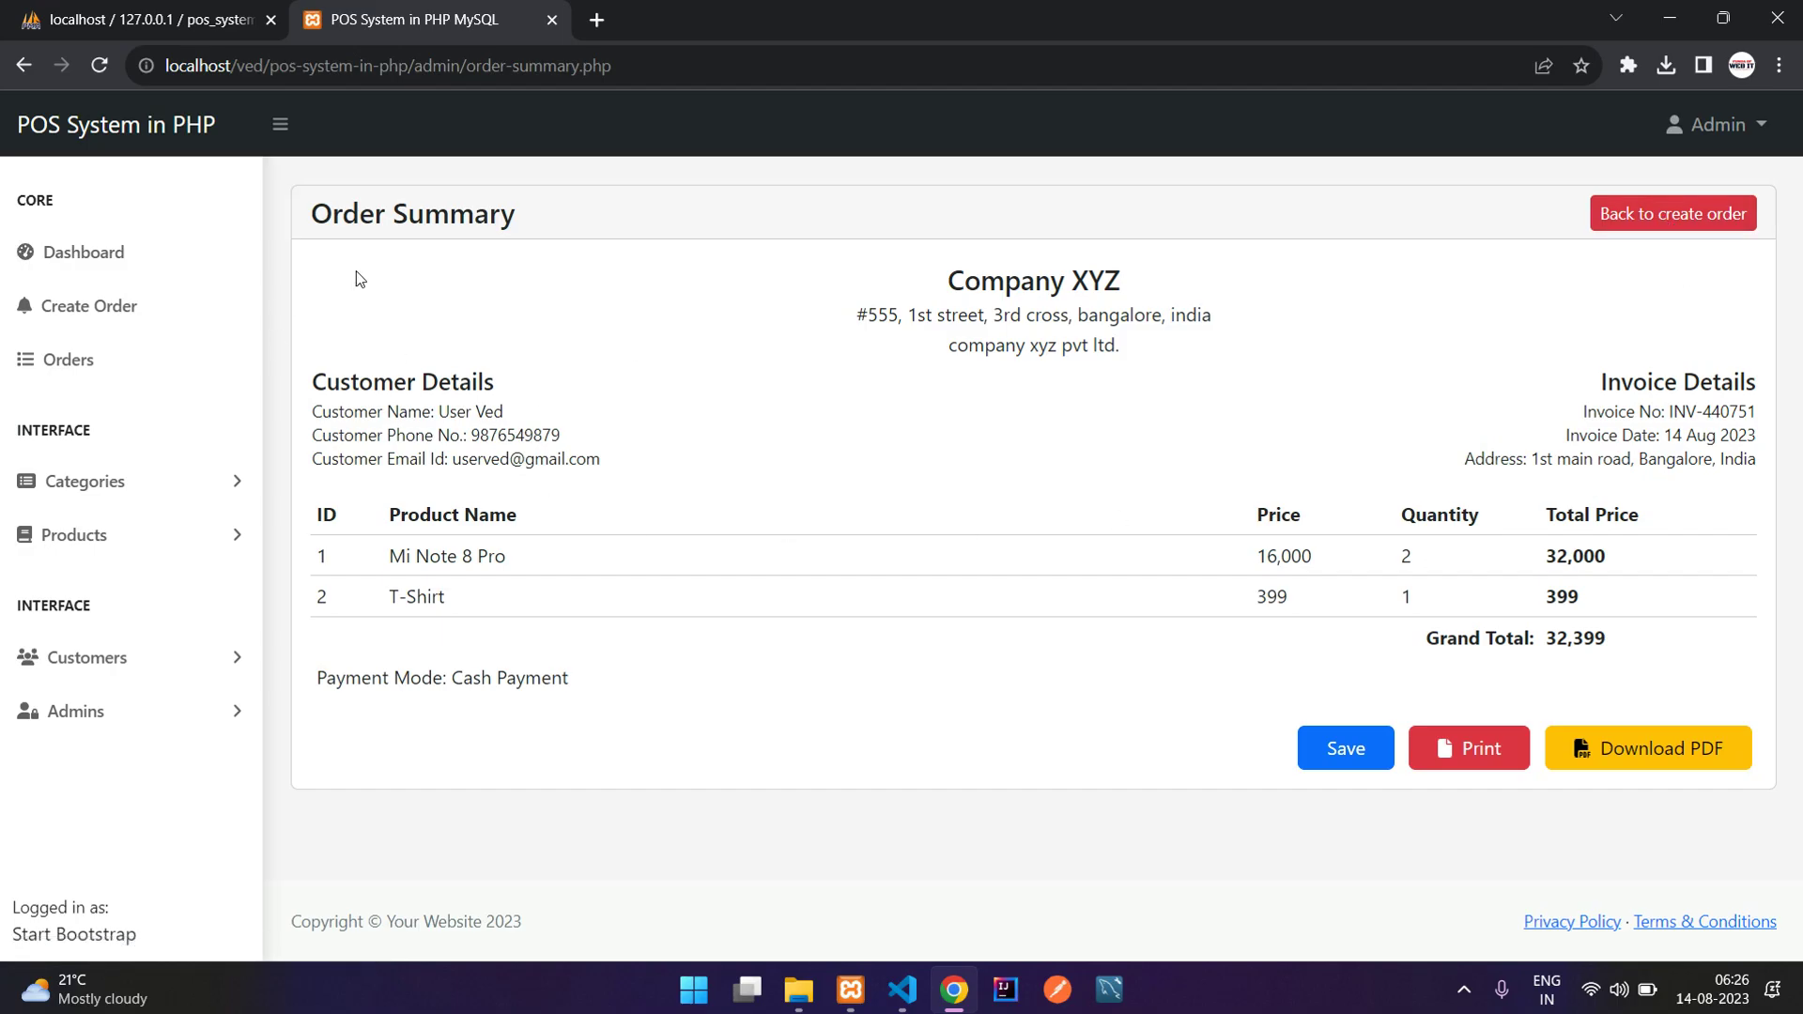
drag(357, 278, 1446, 516)
drag(1546, 596, 1559, 593)
click(1617, 620)
- Save the 32,399 cash order and close the Order Placed confirmation
click(1356, 749)
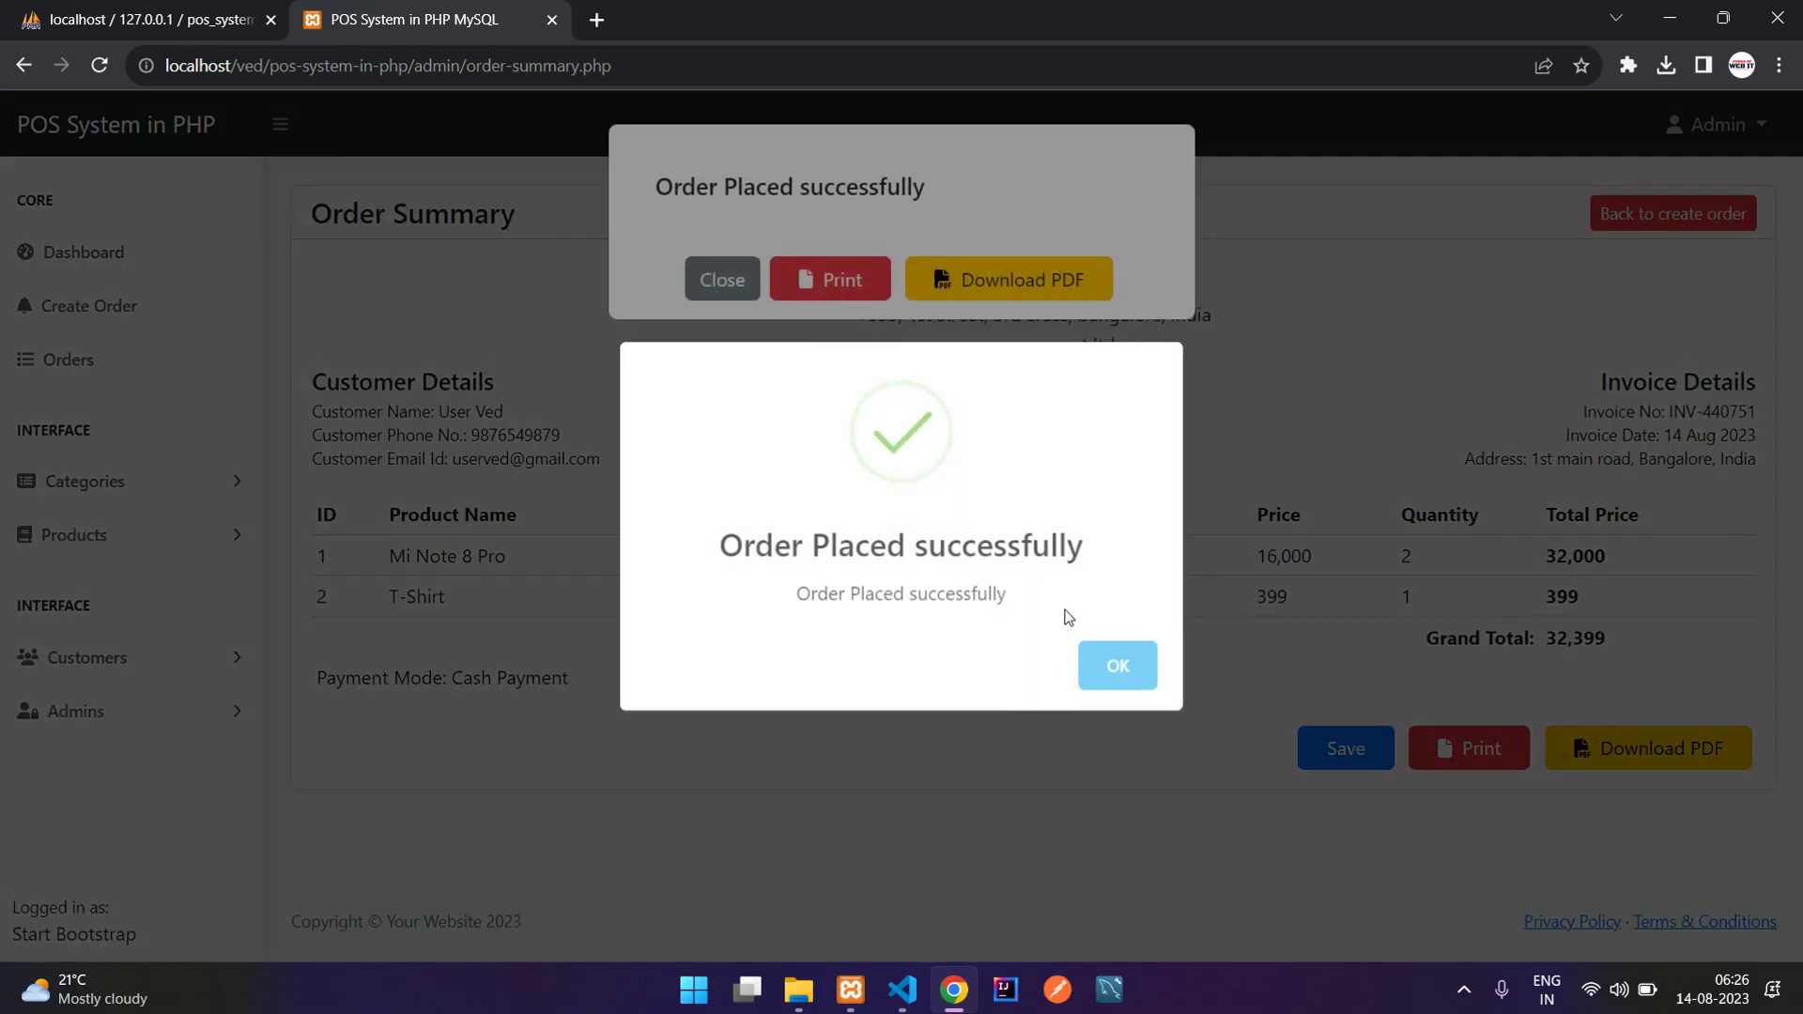
click(1117, 668)
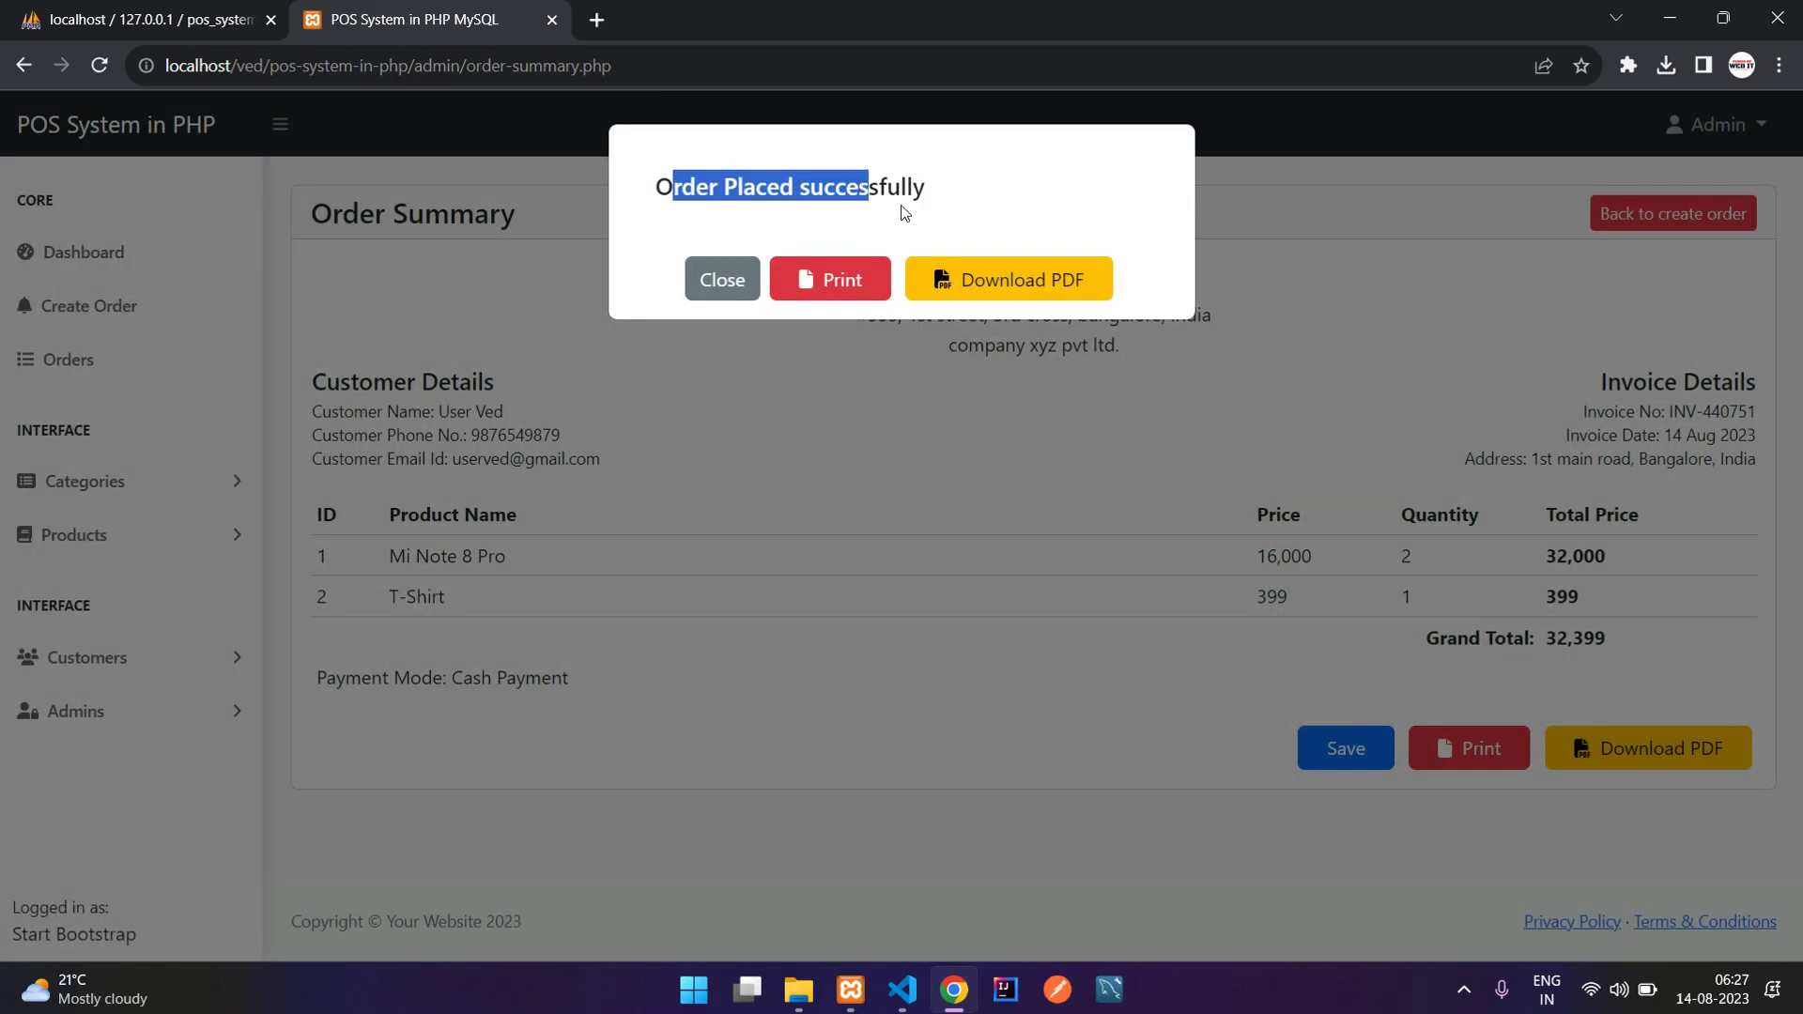
drag(672, 193, 927, 206)
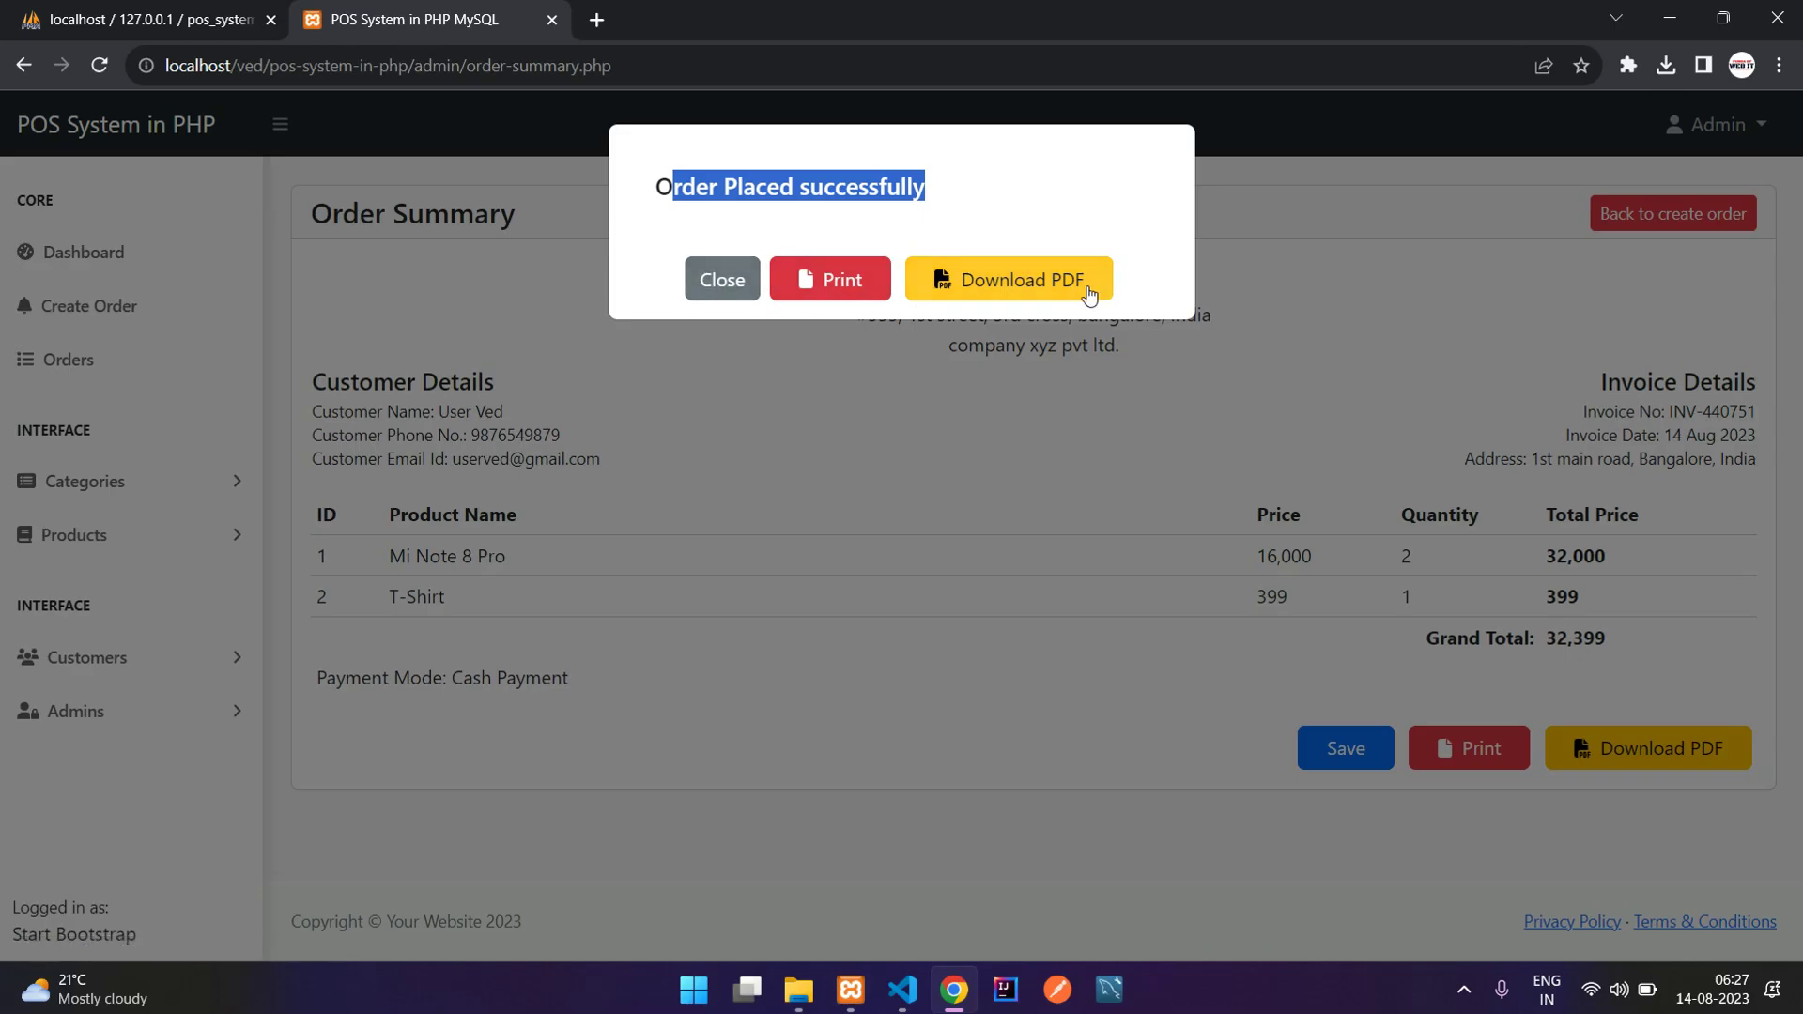
click(1092, 449)
click(719, 280)
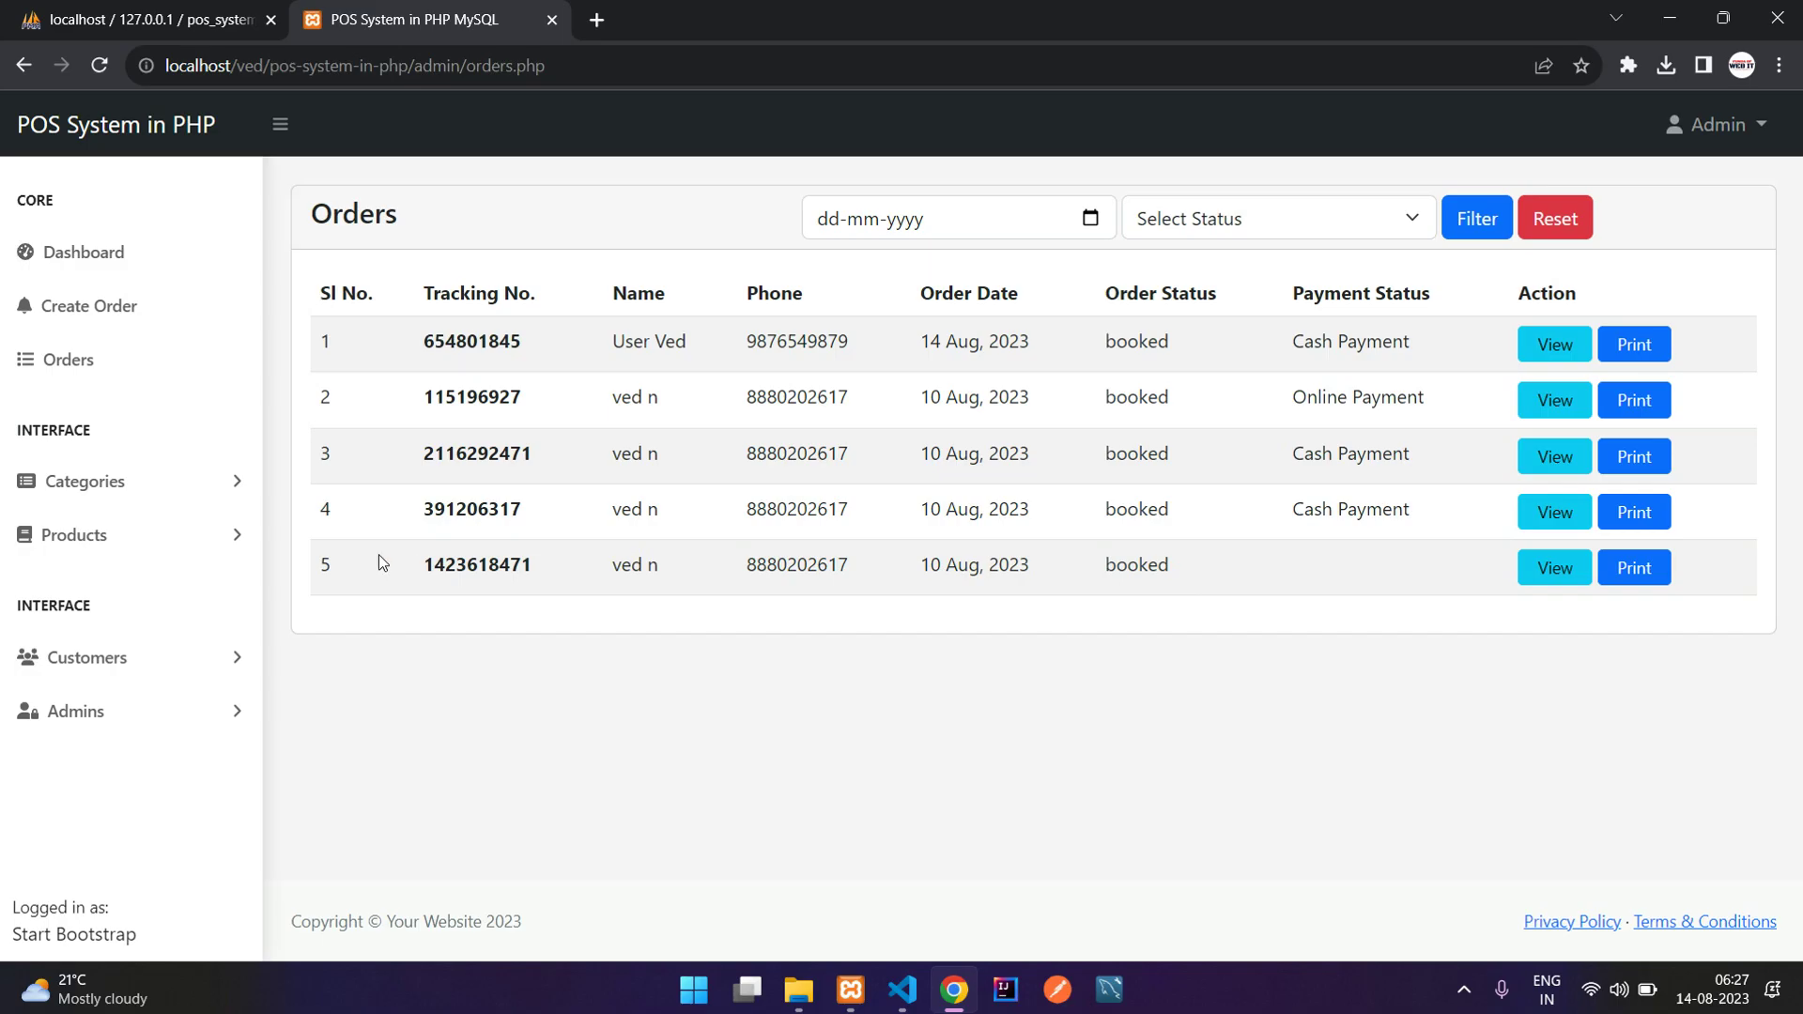
drag(311, 338, 893, 340)
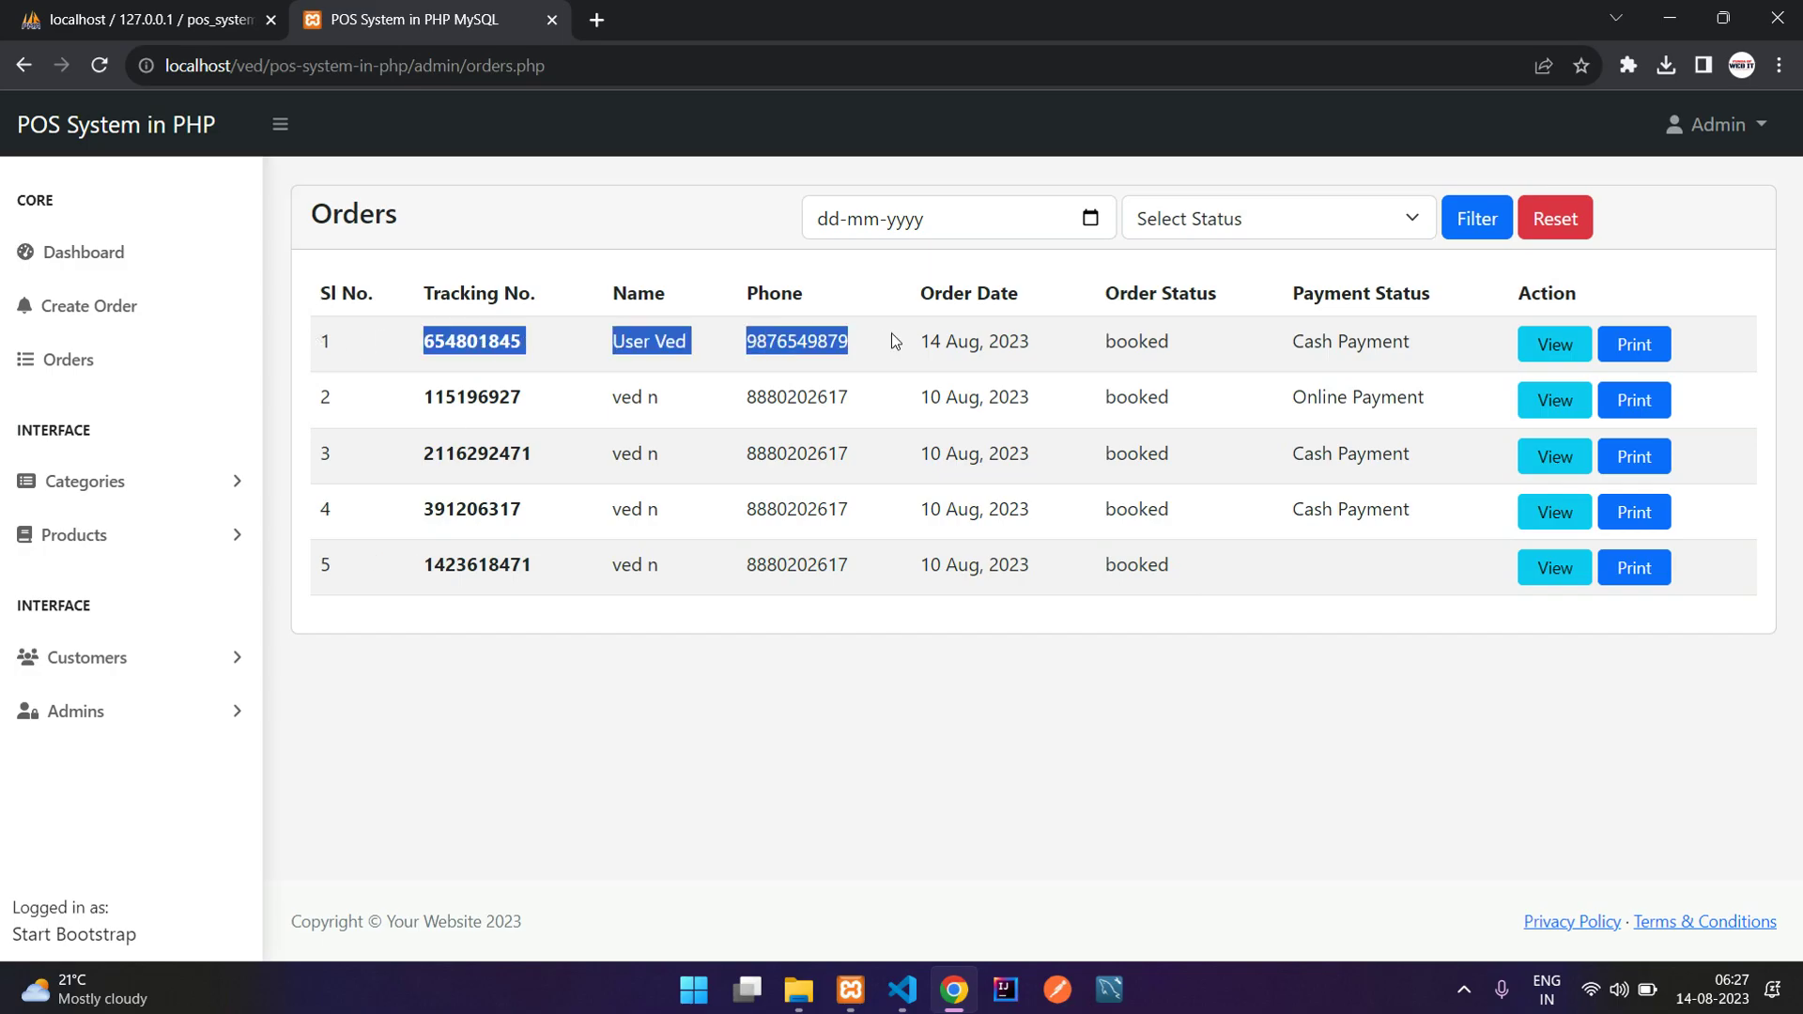
drag(611, 341, 782, 340)
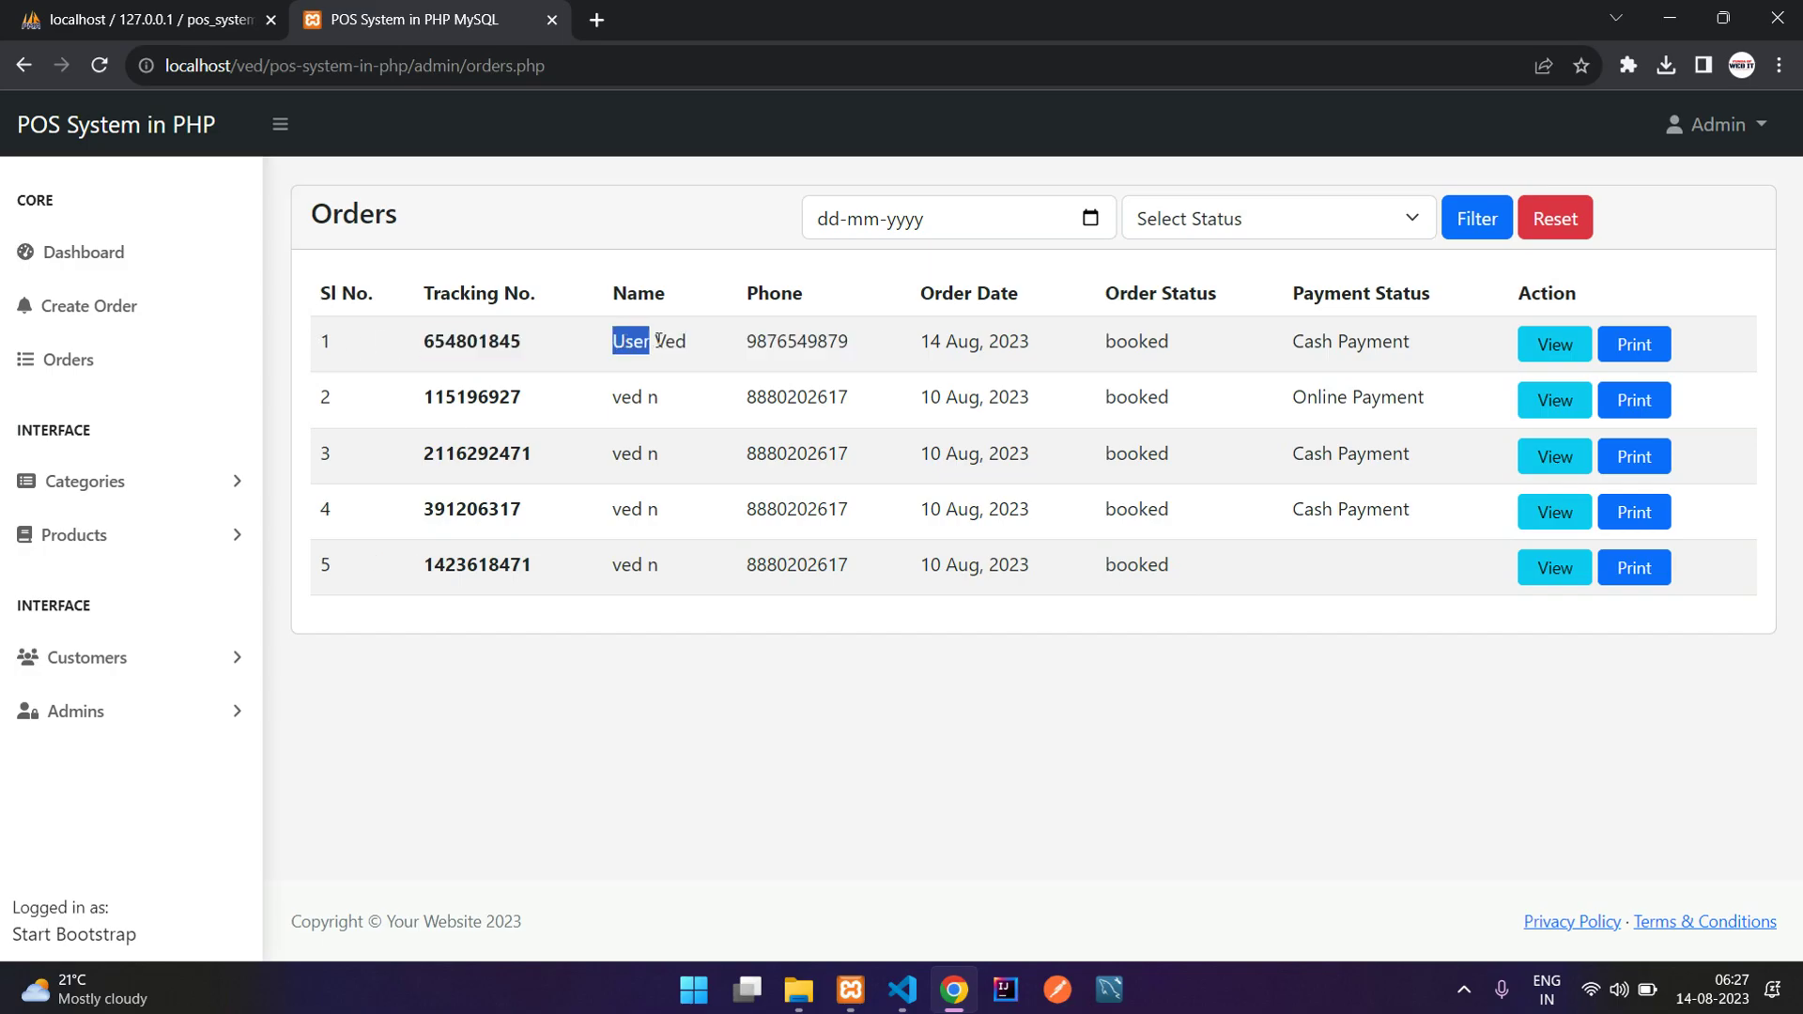
double_click(782, 340)
click(1549, 359)
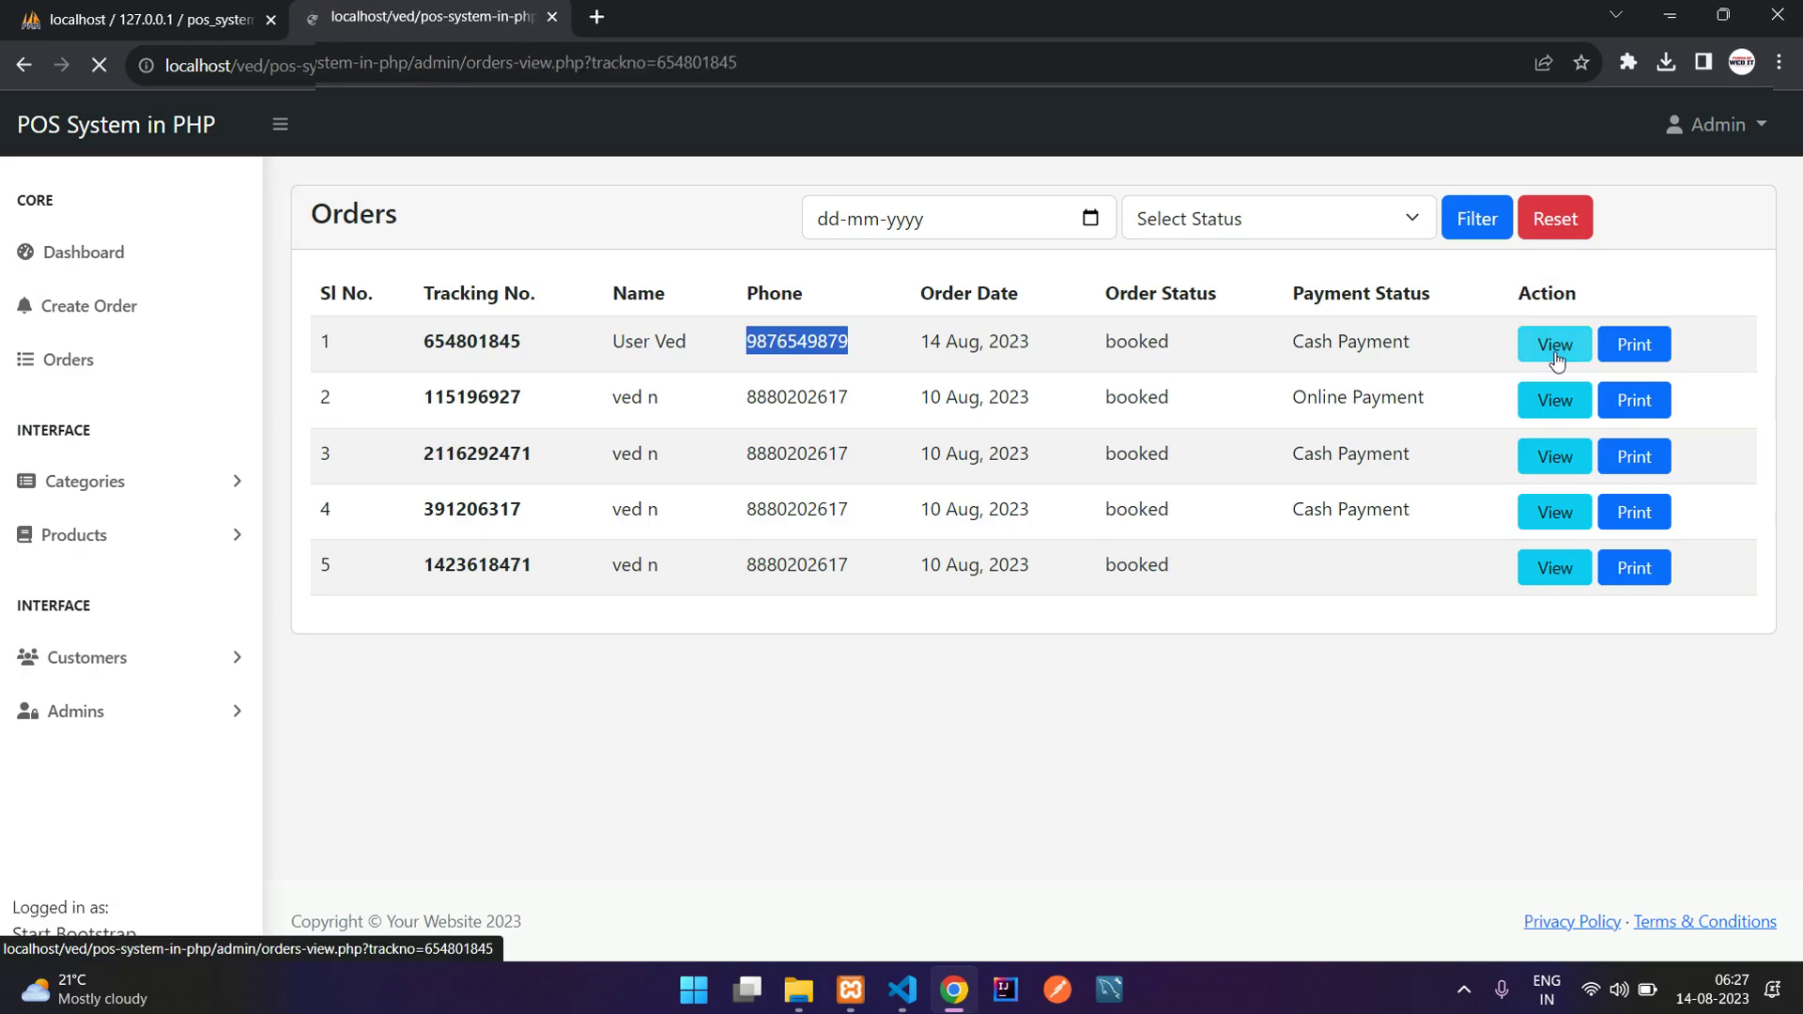
drag(376, 310, 1119, 648)
click(1120, 648)
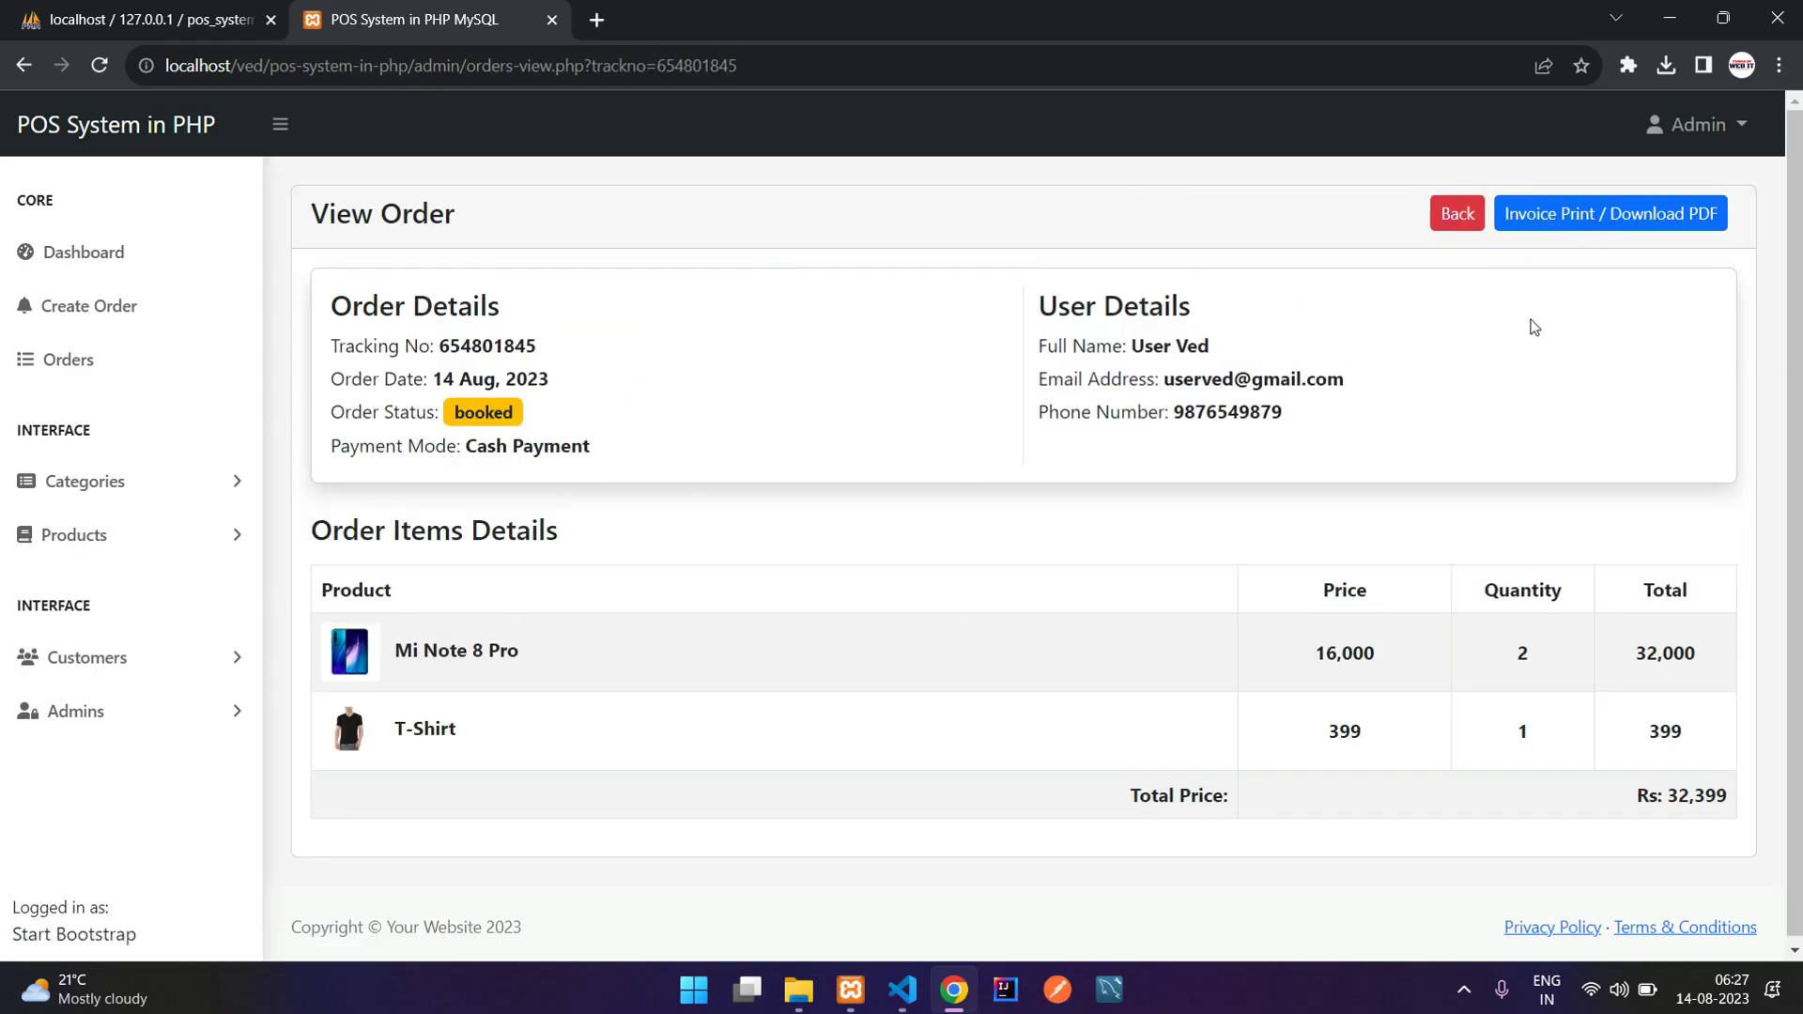
click(1603, 225)
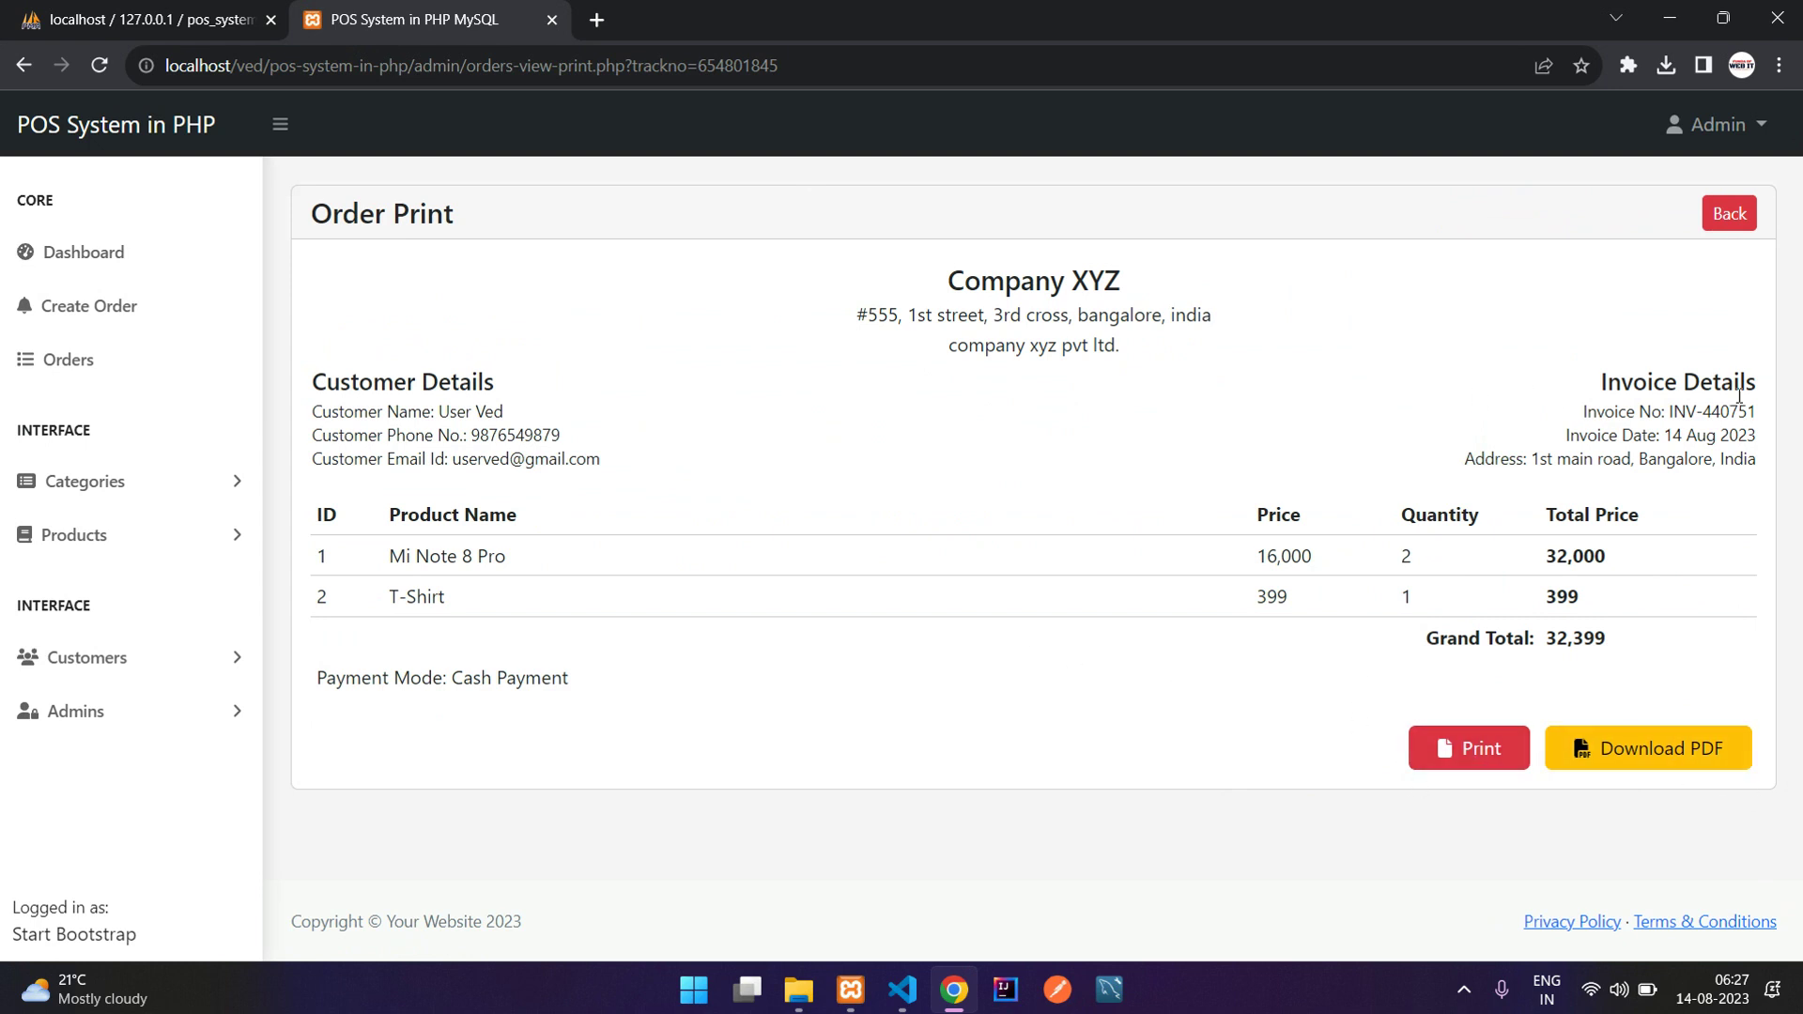
click(1728, 214)
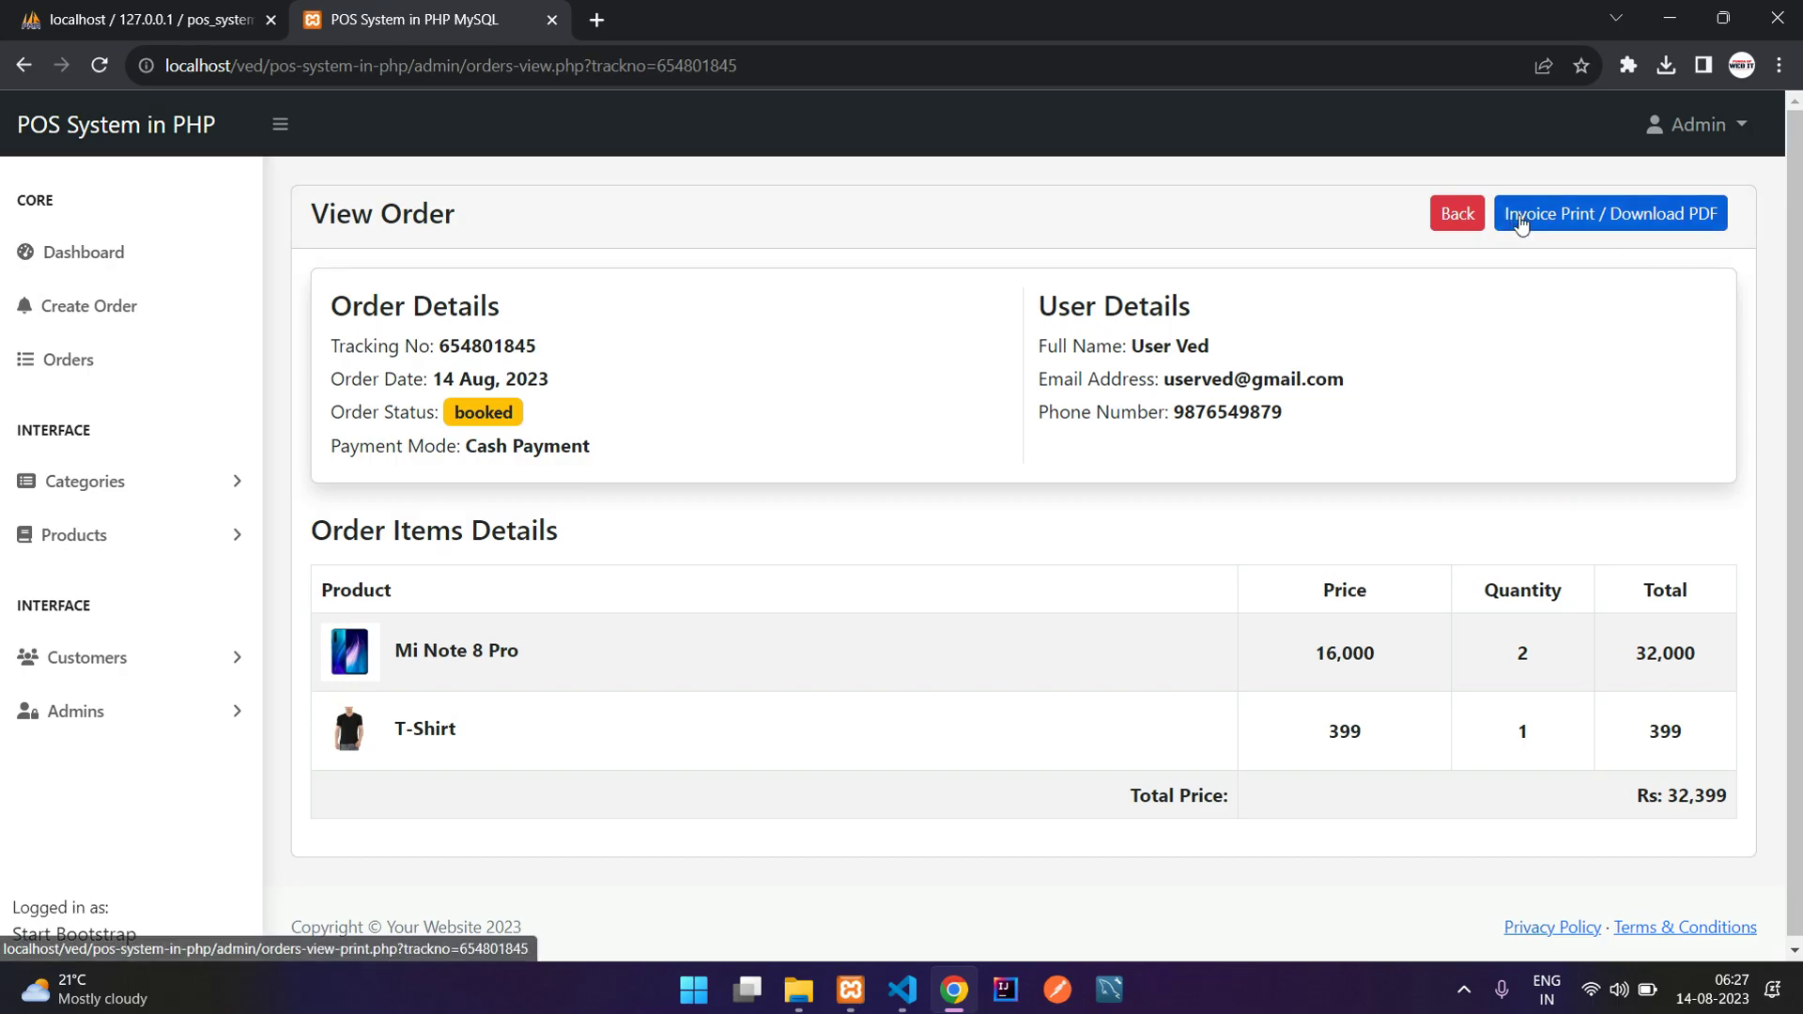
- Open the same invoice from the order row's Print button, then return to Orders
click(1458, 215)
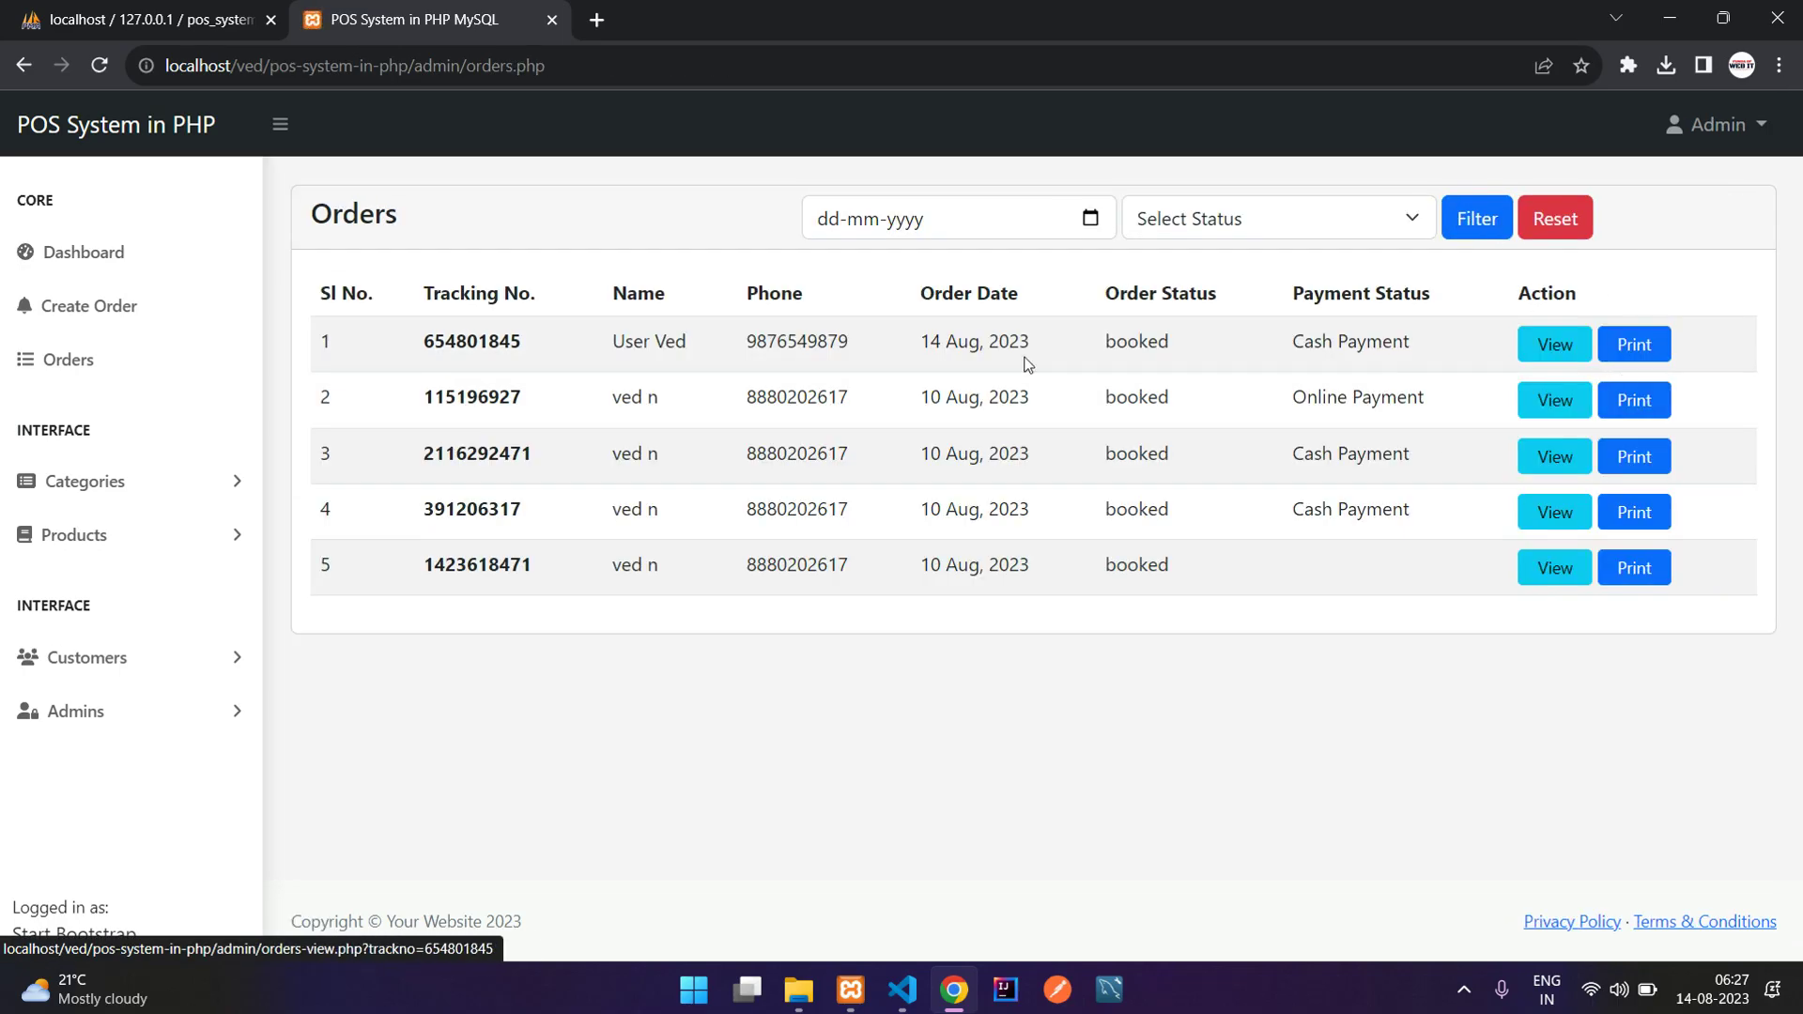
drag(328, 341, 1629, 345)
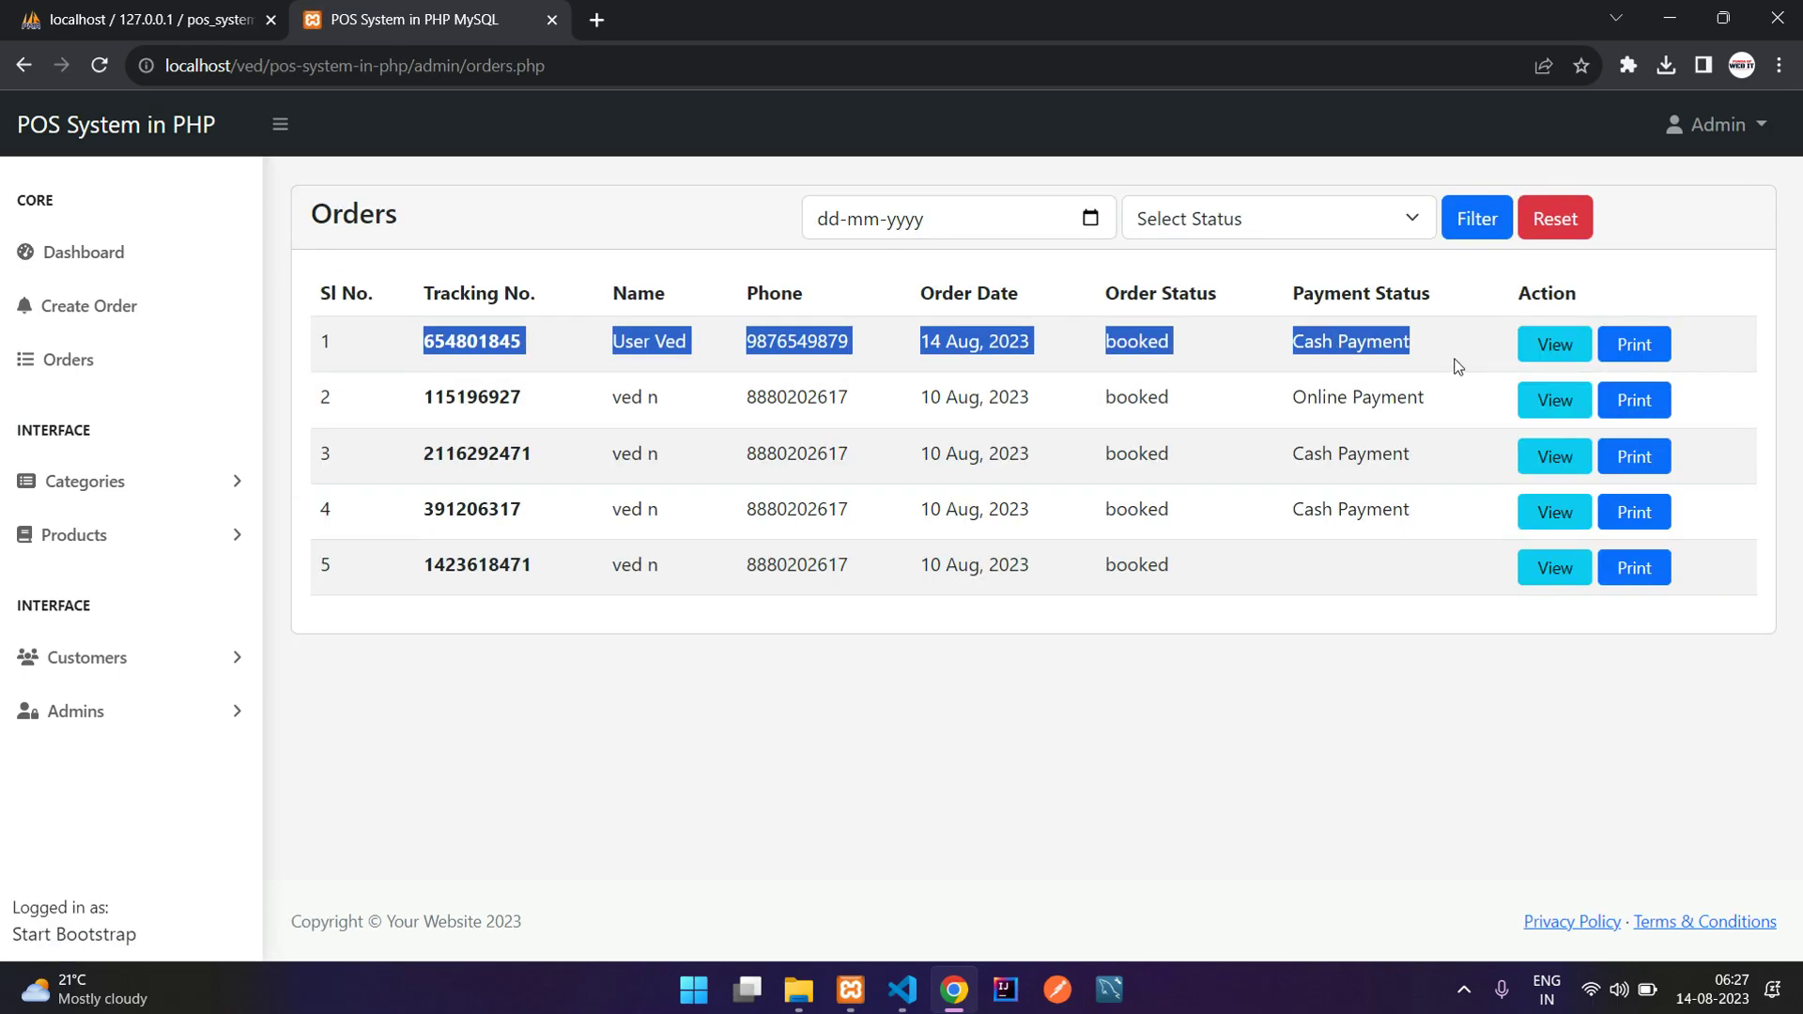
click(1629, 345)
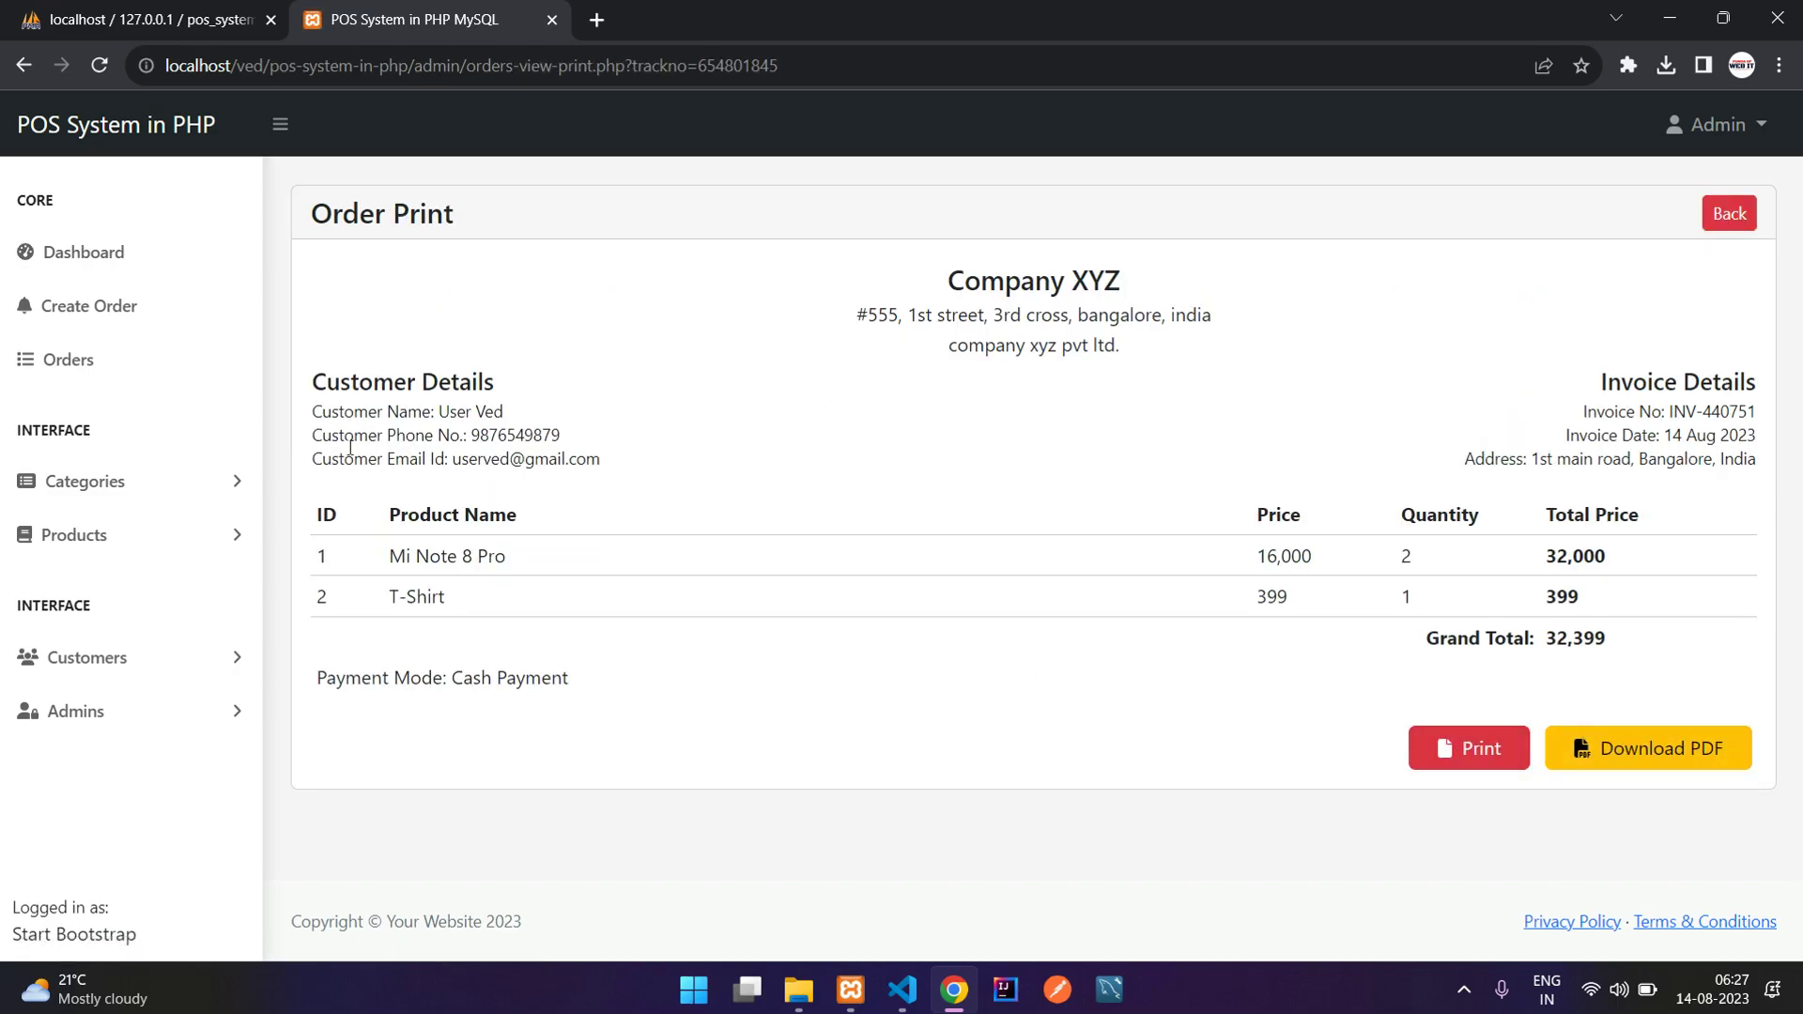
drag(341, 381, 870, 583)
click(1702, 212)
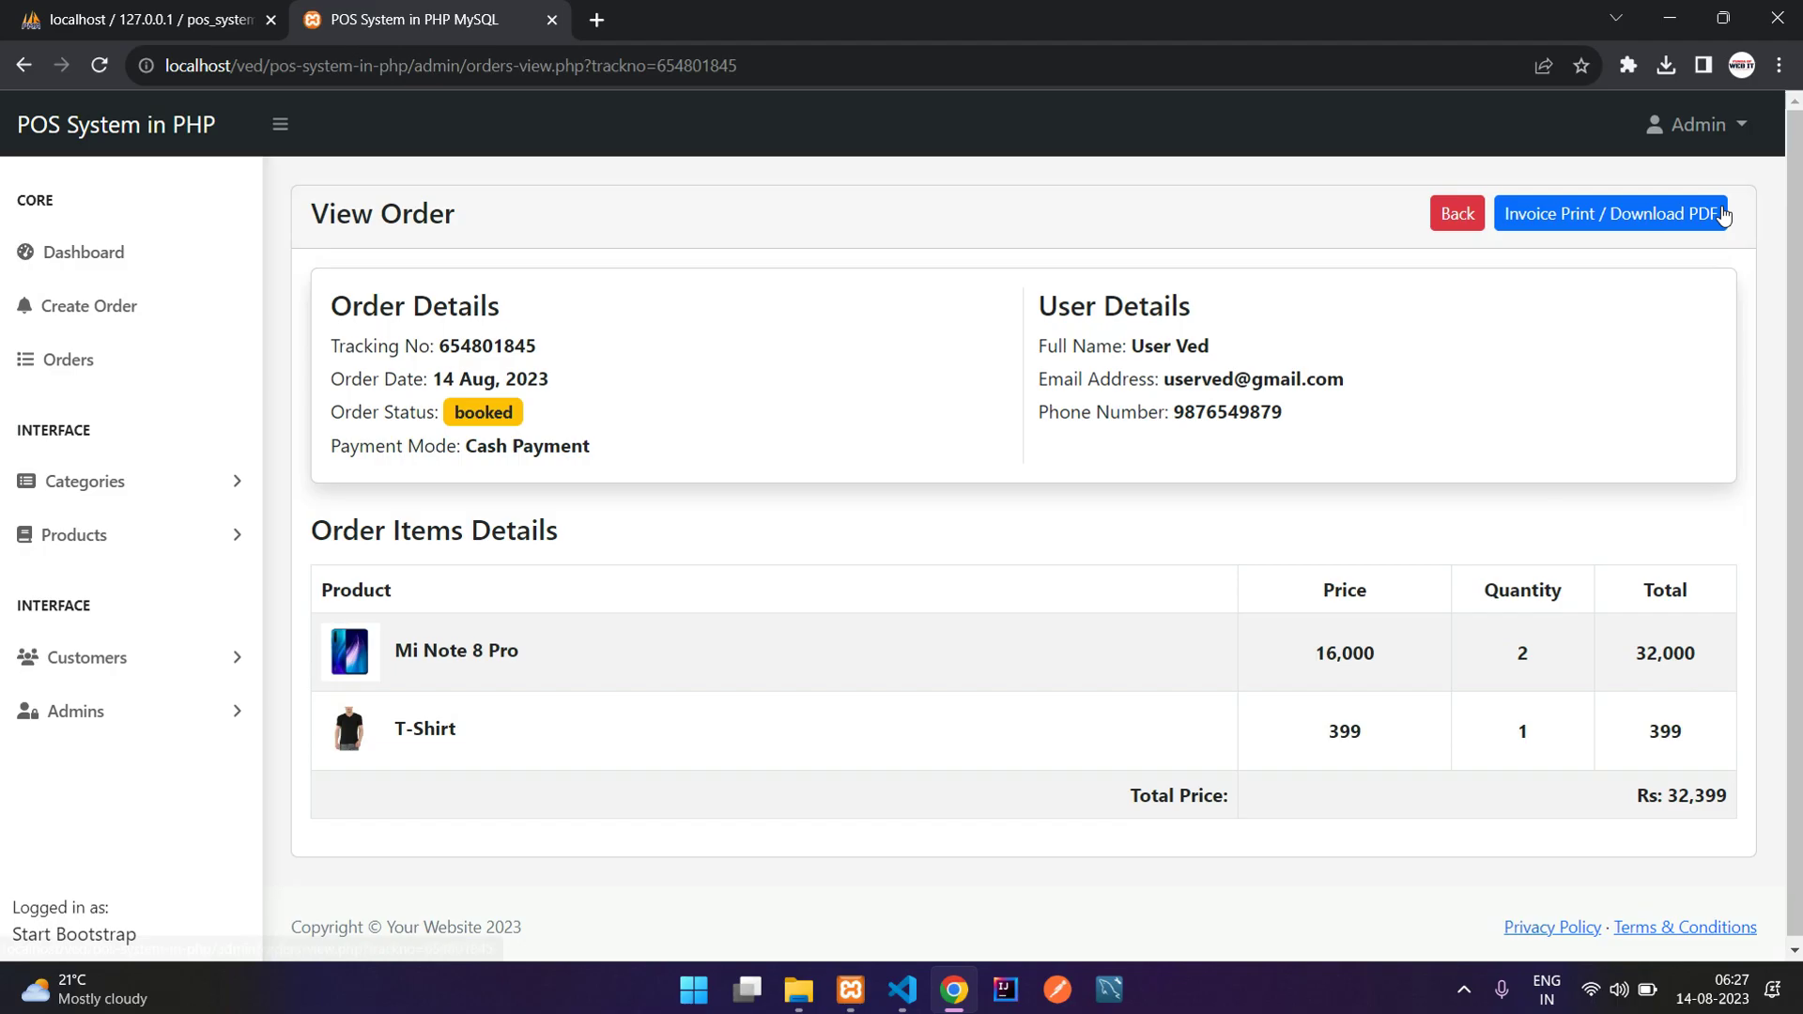
click(1457, 214)
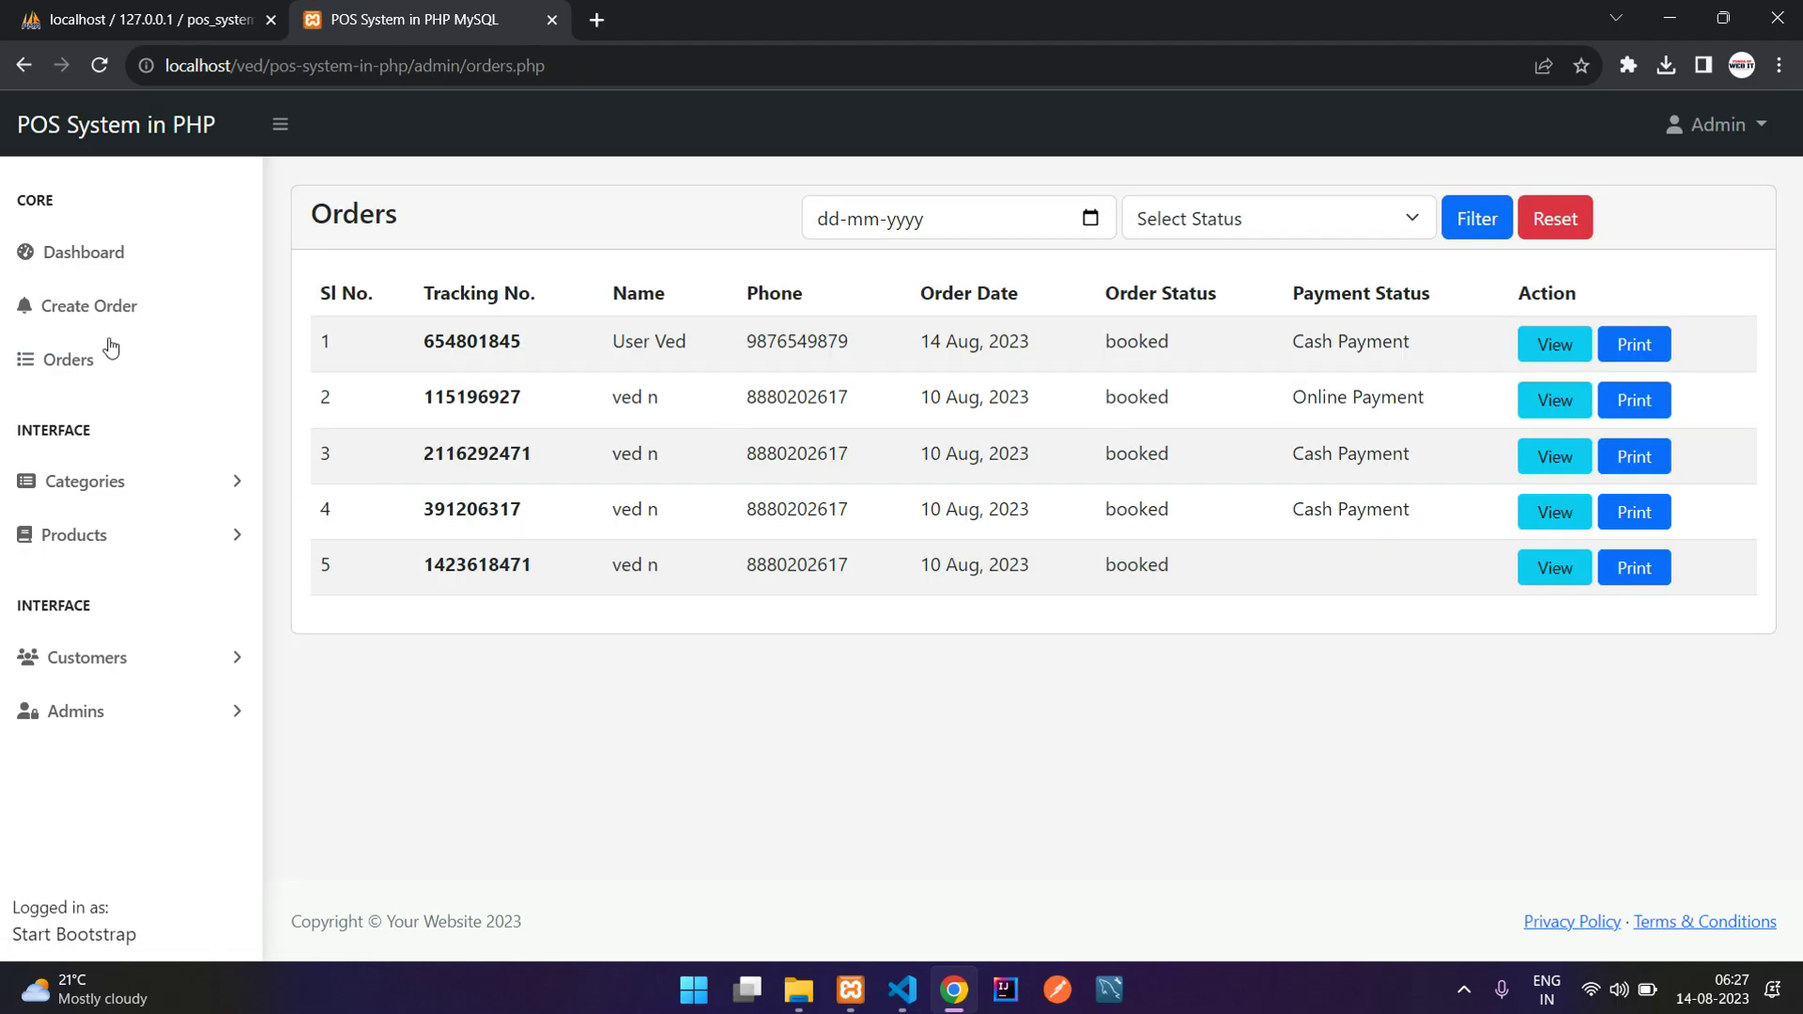
click(81, 364)
drag(317, 282, 882, 522)
click(882, 522)
click(1109, 217)
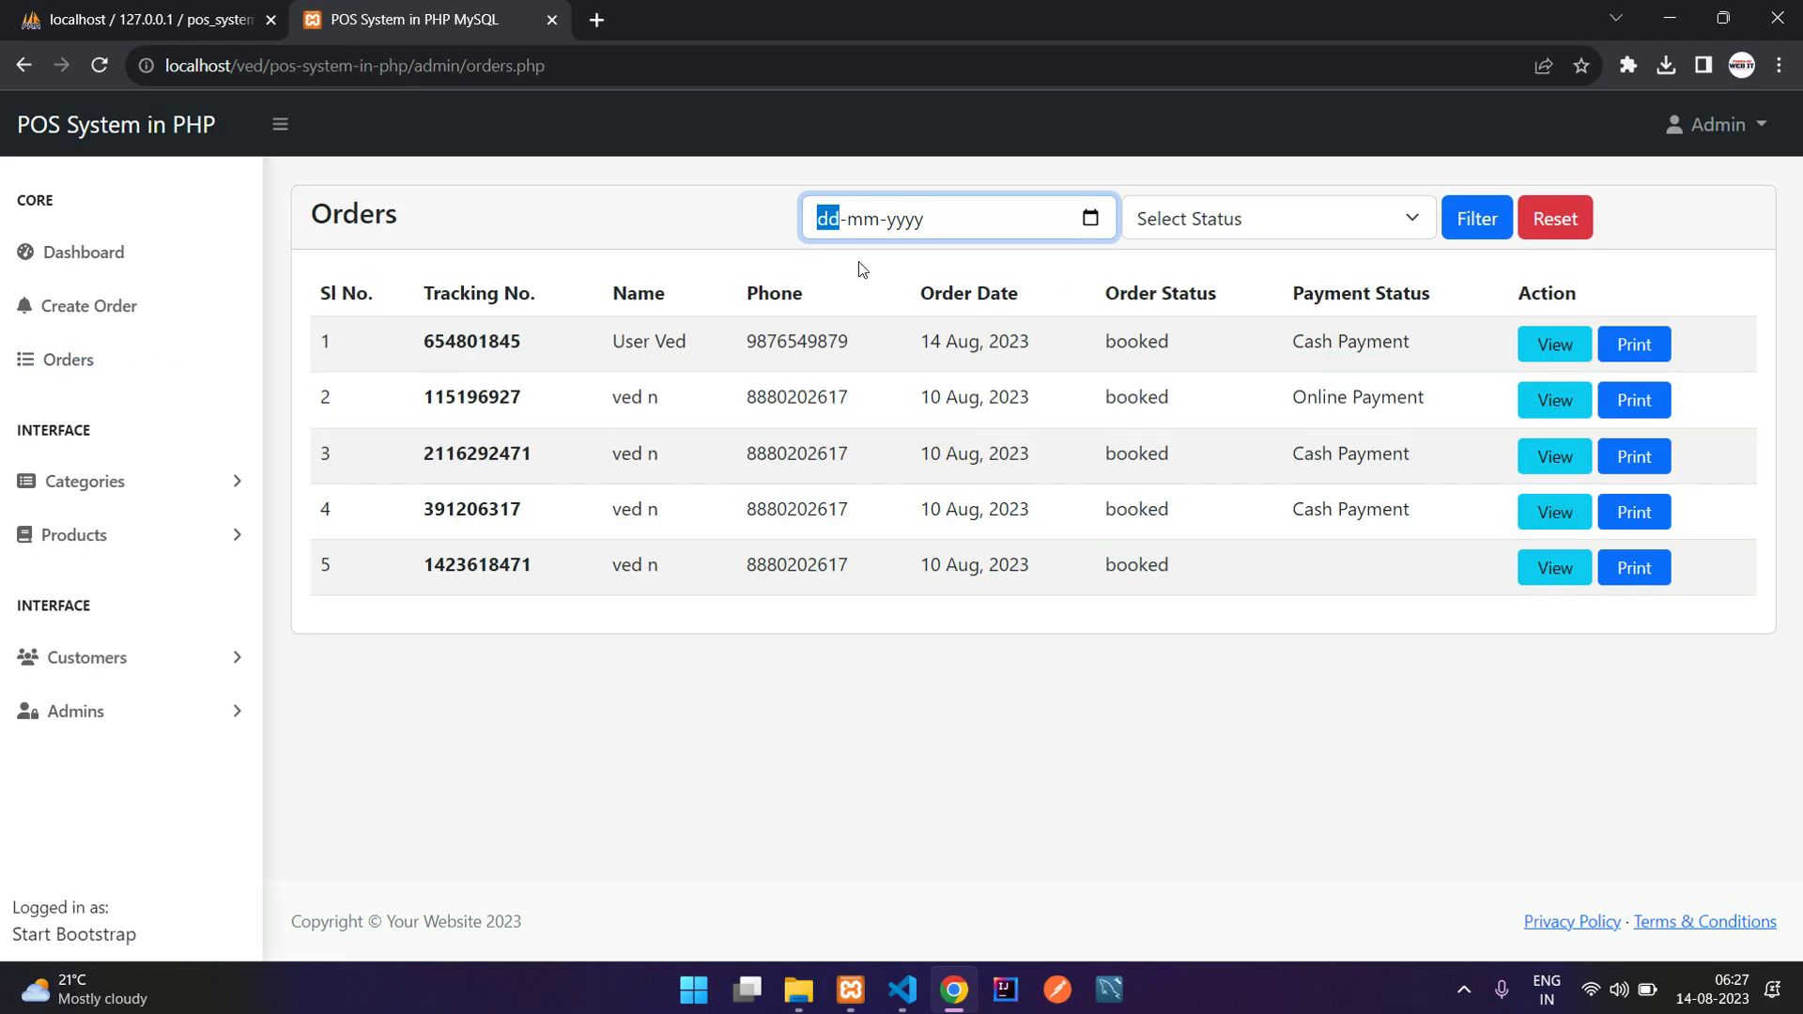
click(1090, 219)
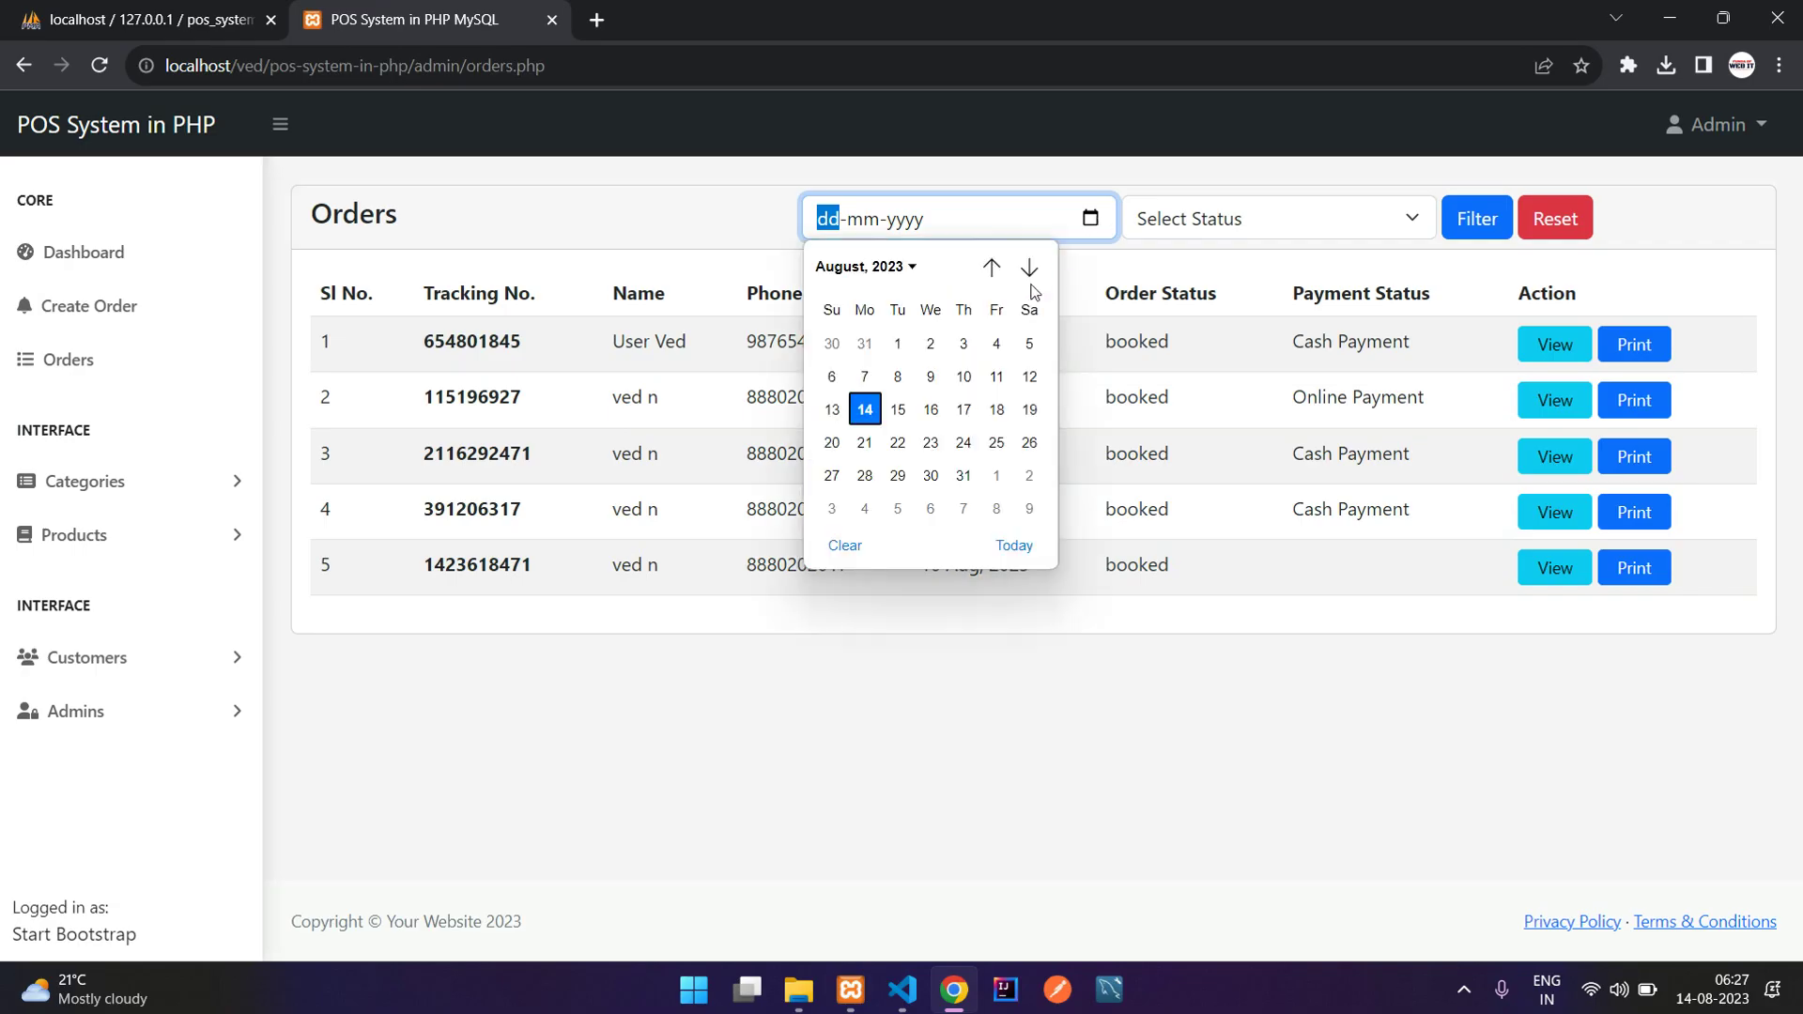
click(1276, 221)
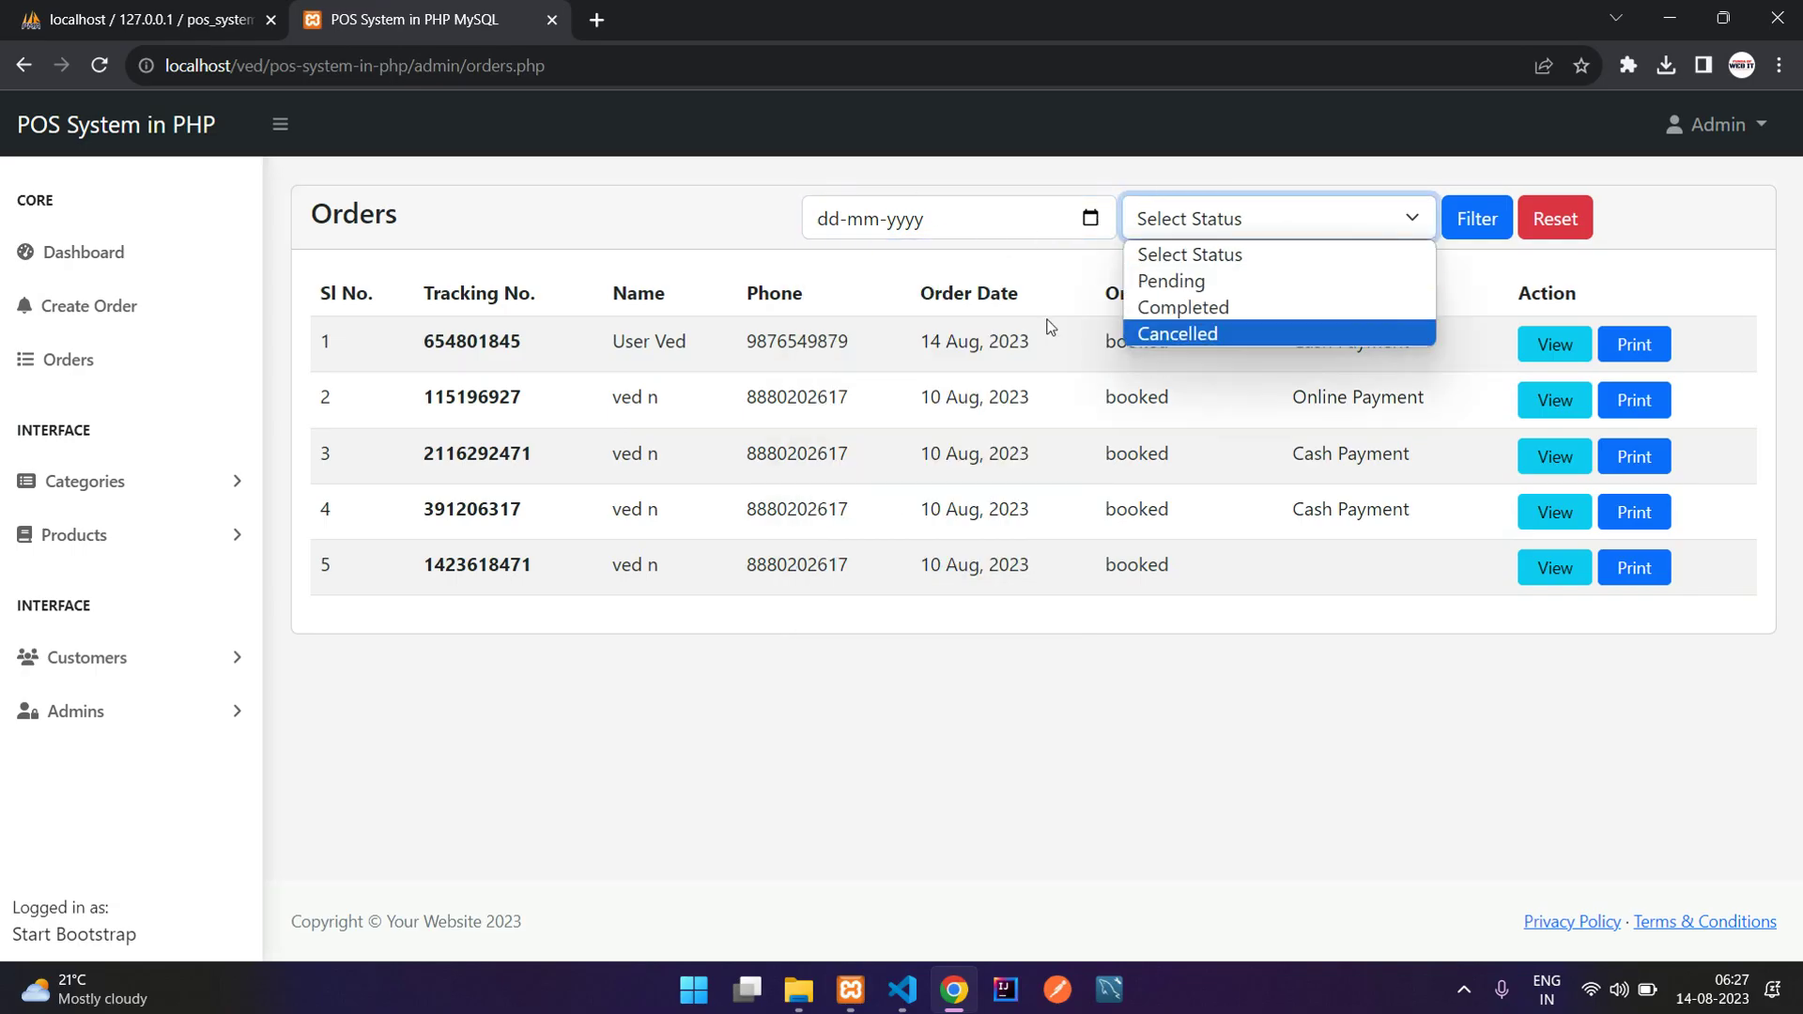
click(1149, 349)
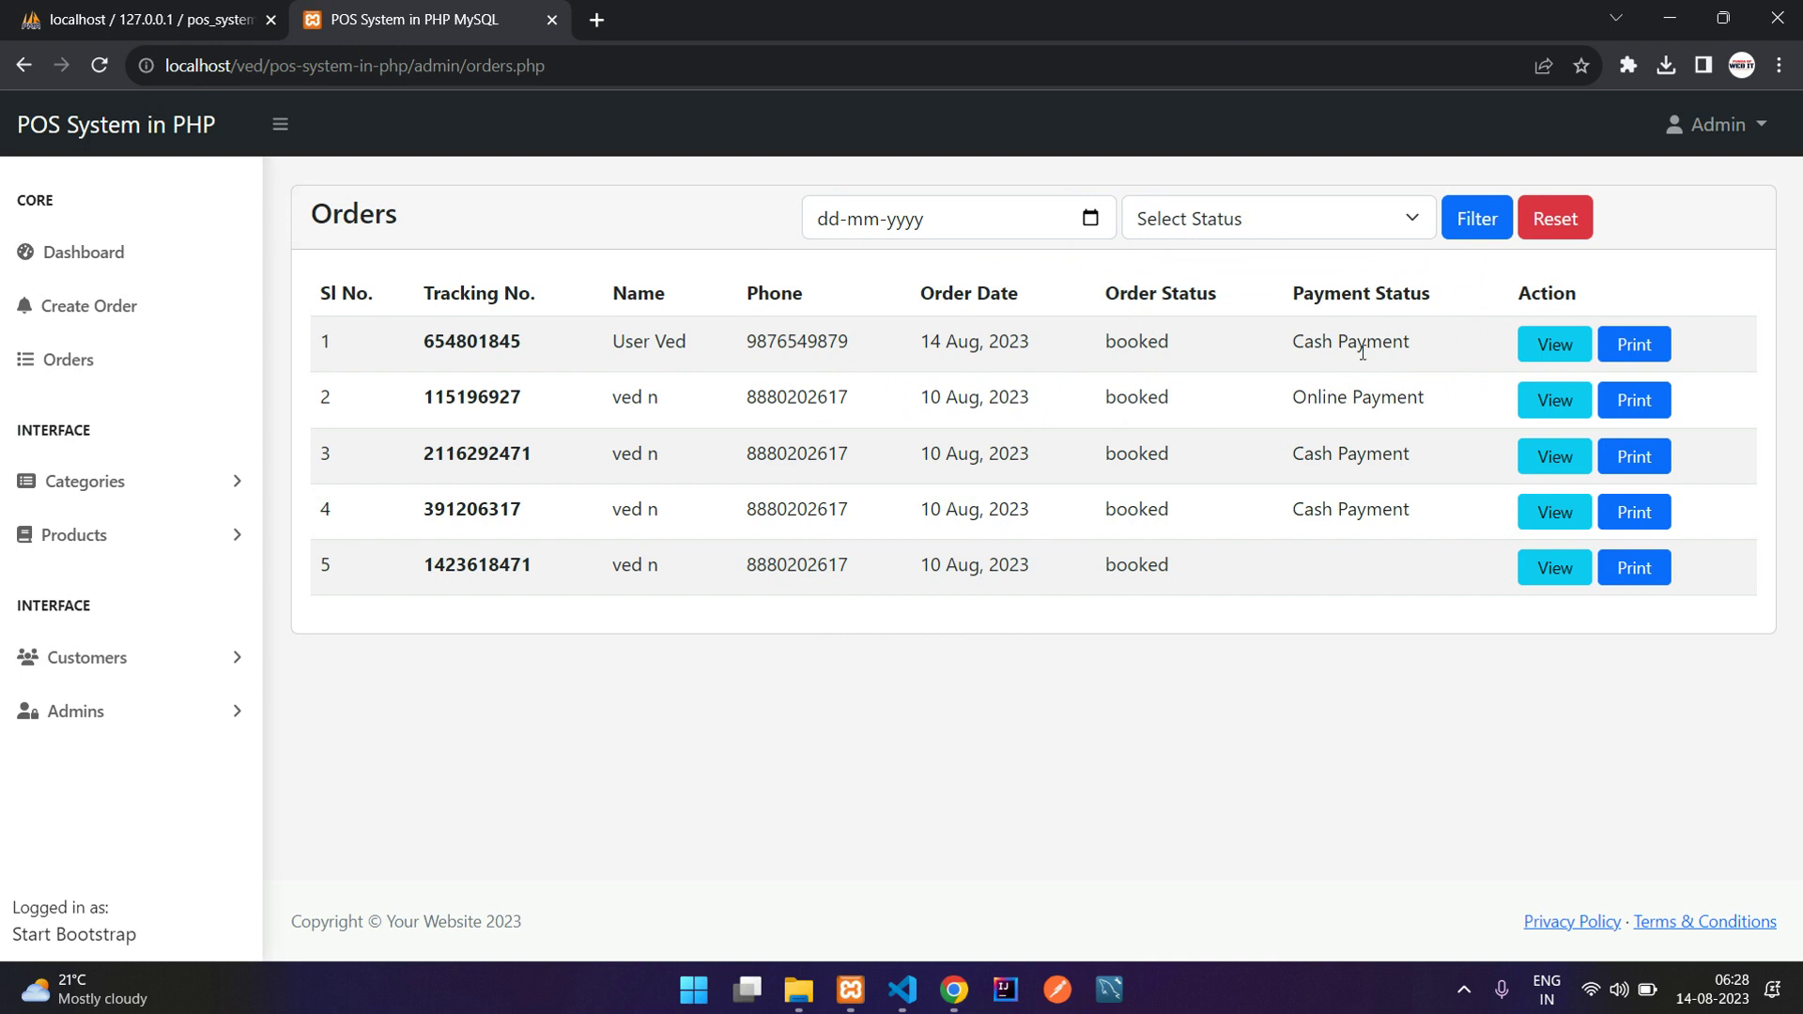
double_click(783, 346)
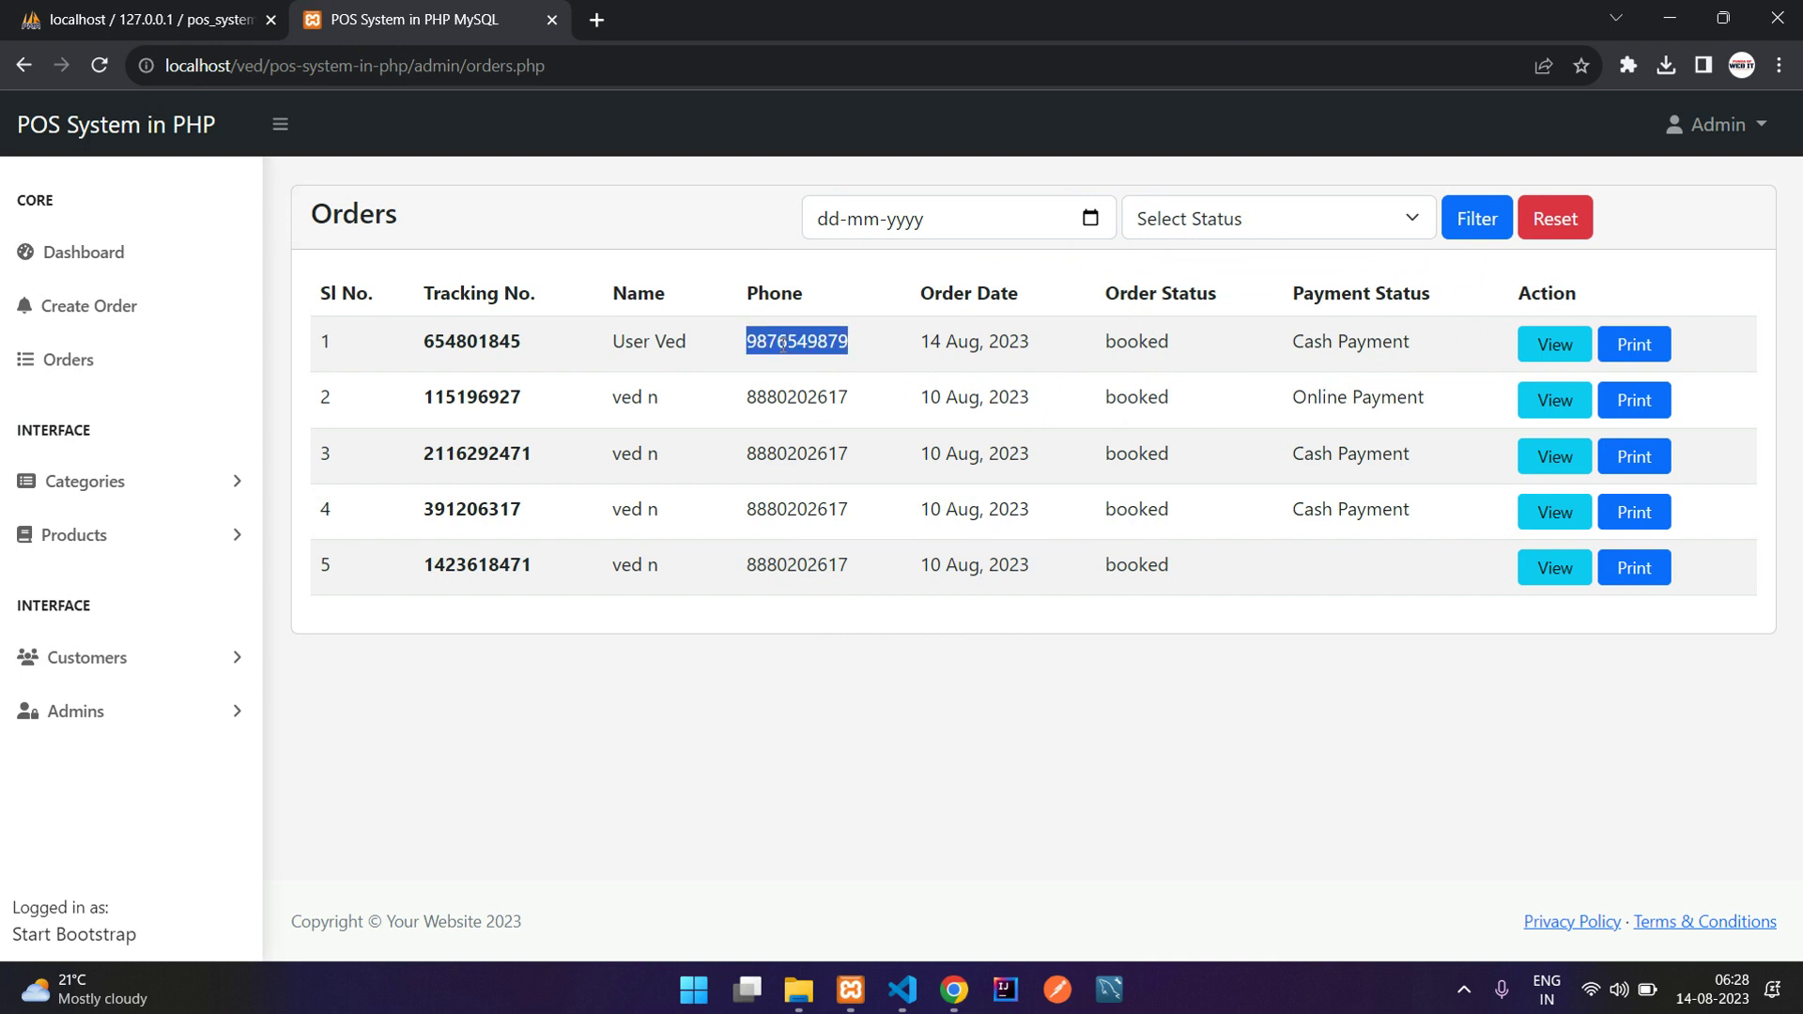
- Start a new order with one Lenovo idea gaming and one Mobile Charges
click(142, 310)
click(443, 314)
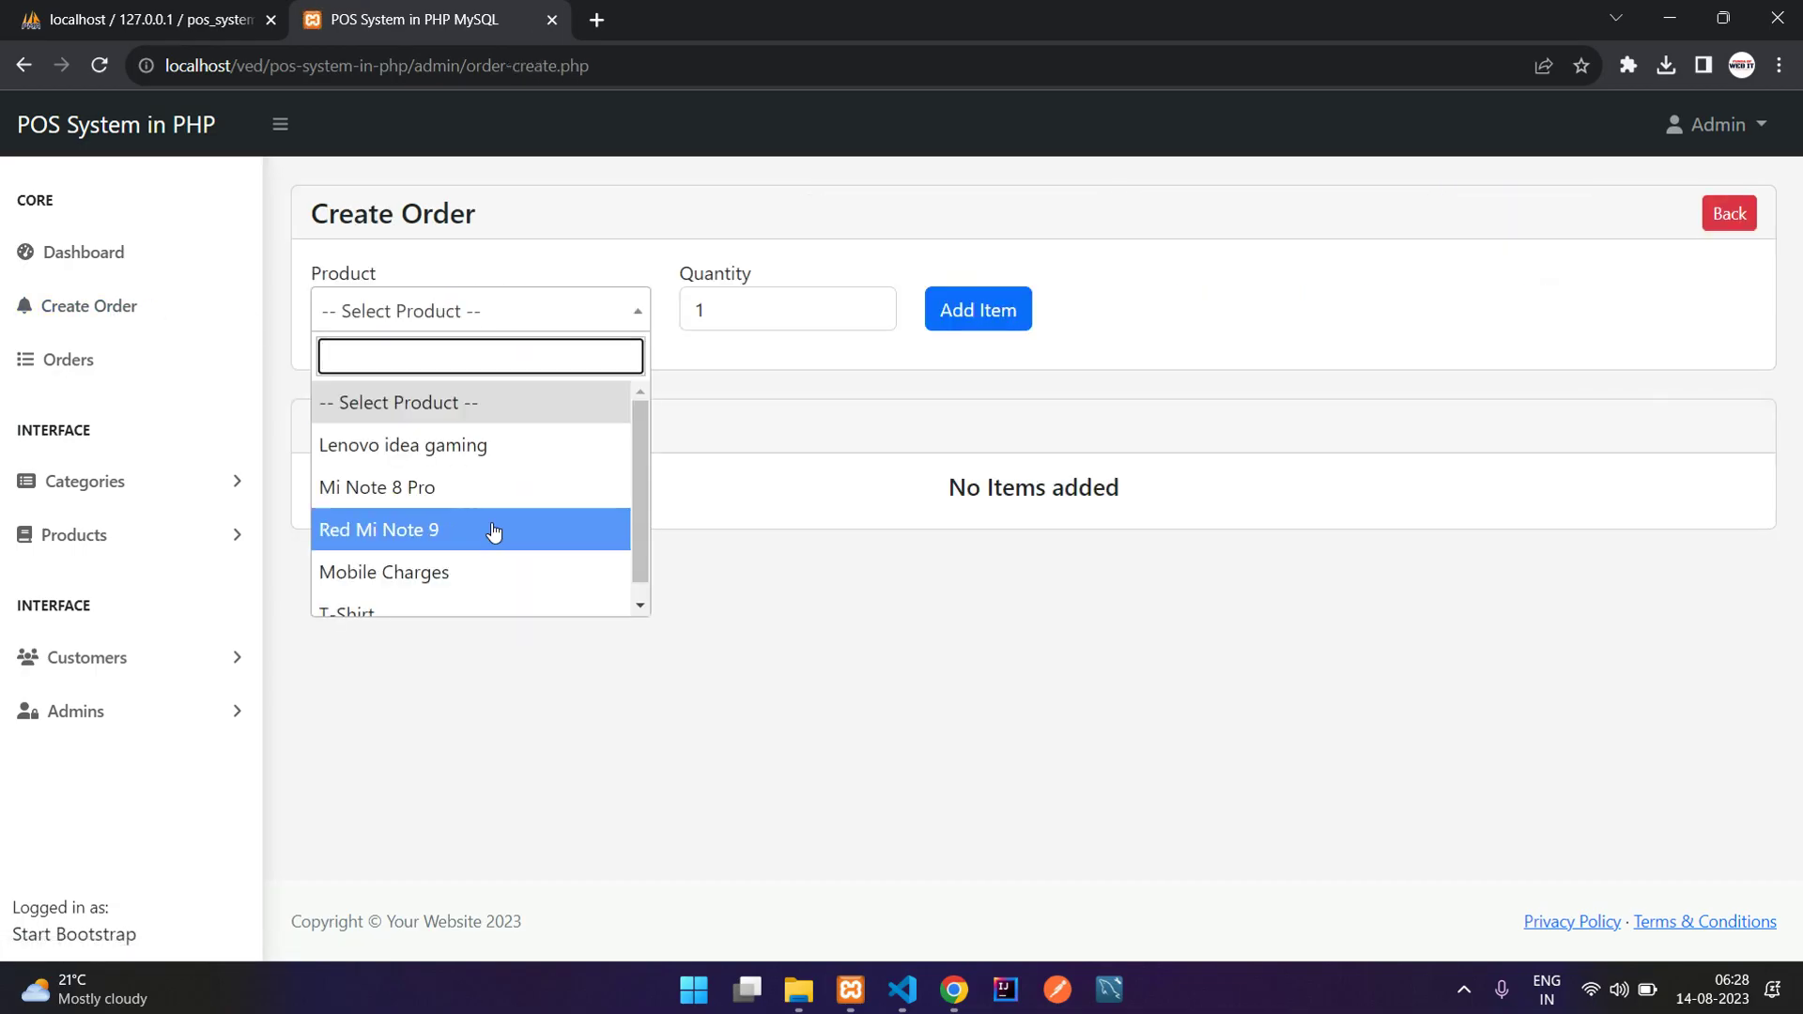
click(475, 446)
click(955, 310)
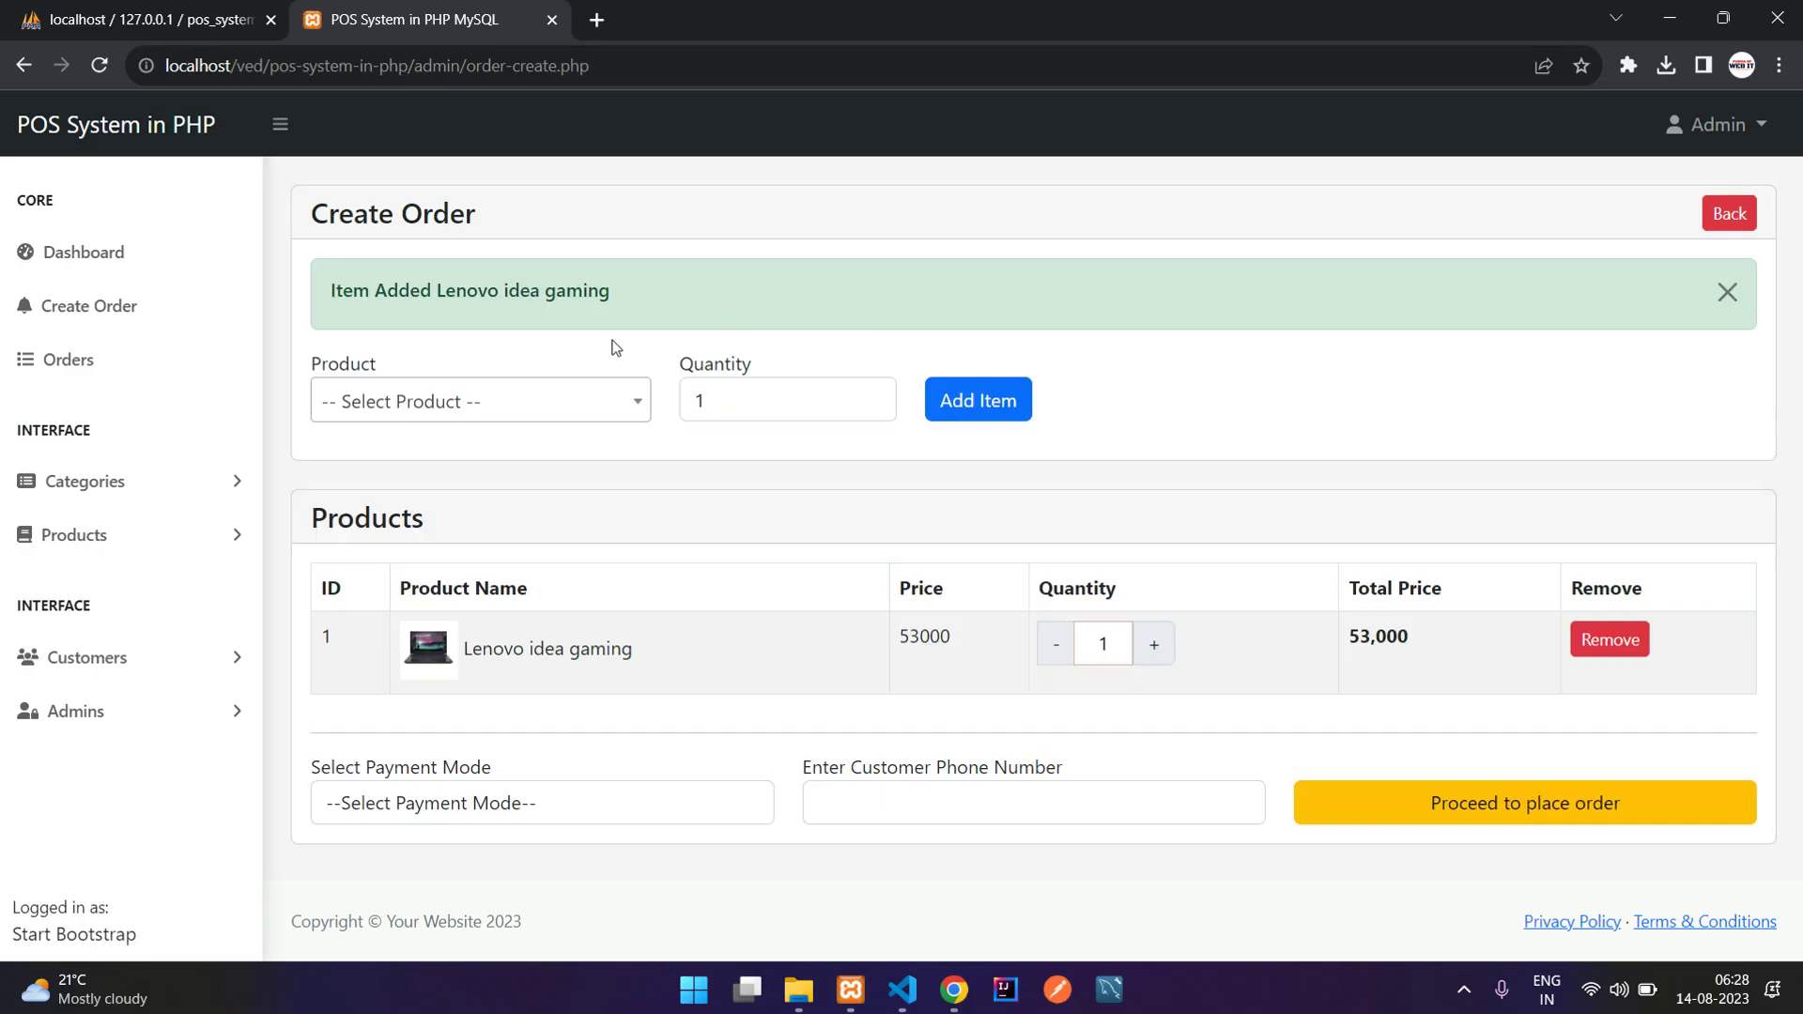
click(471, 402)
click(433, 696)
click(478, 401)
click(394, 639)
click(987, 401)
- Add Red Mi Note 9 to the order with quantity 2
scroll(1014, 657, down, 1)
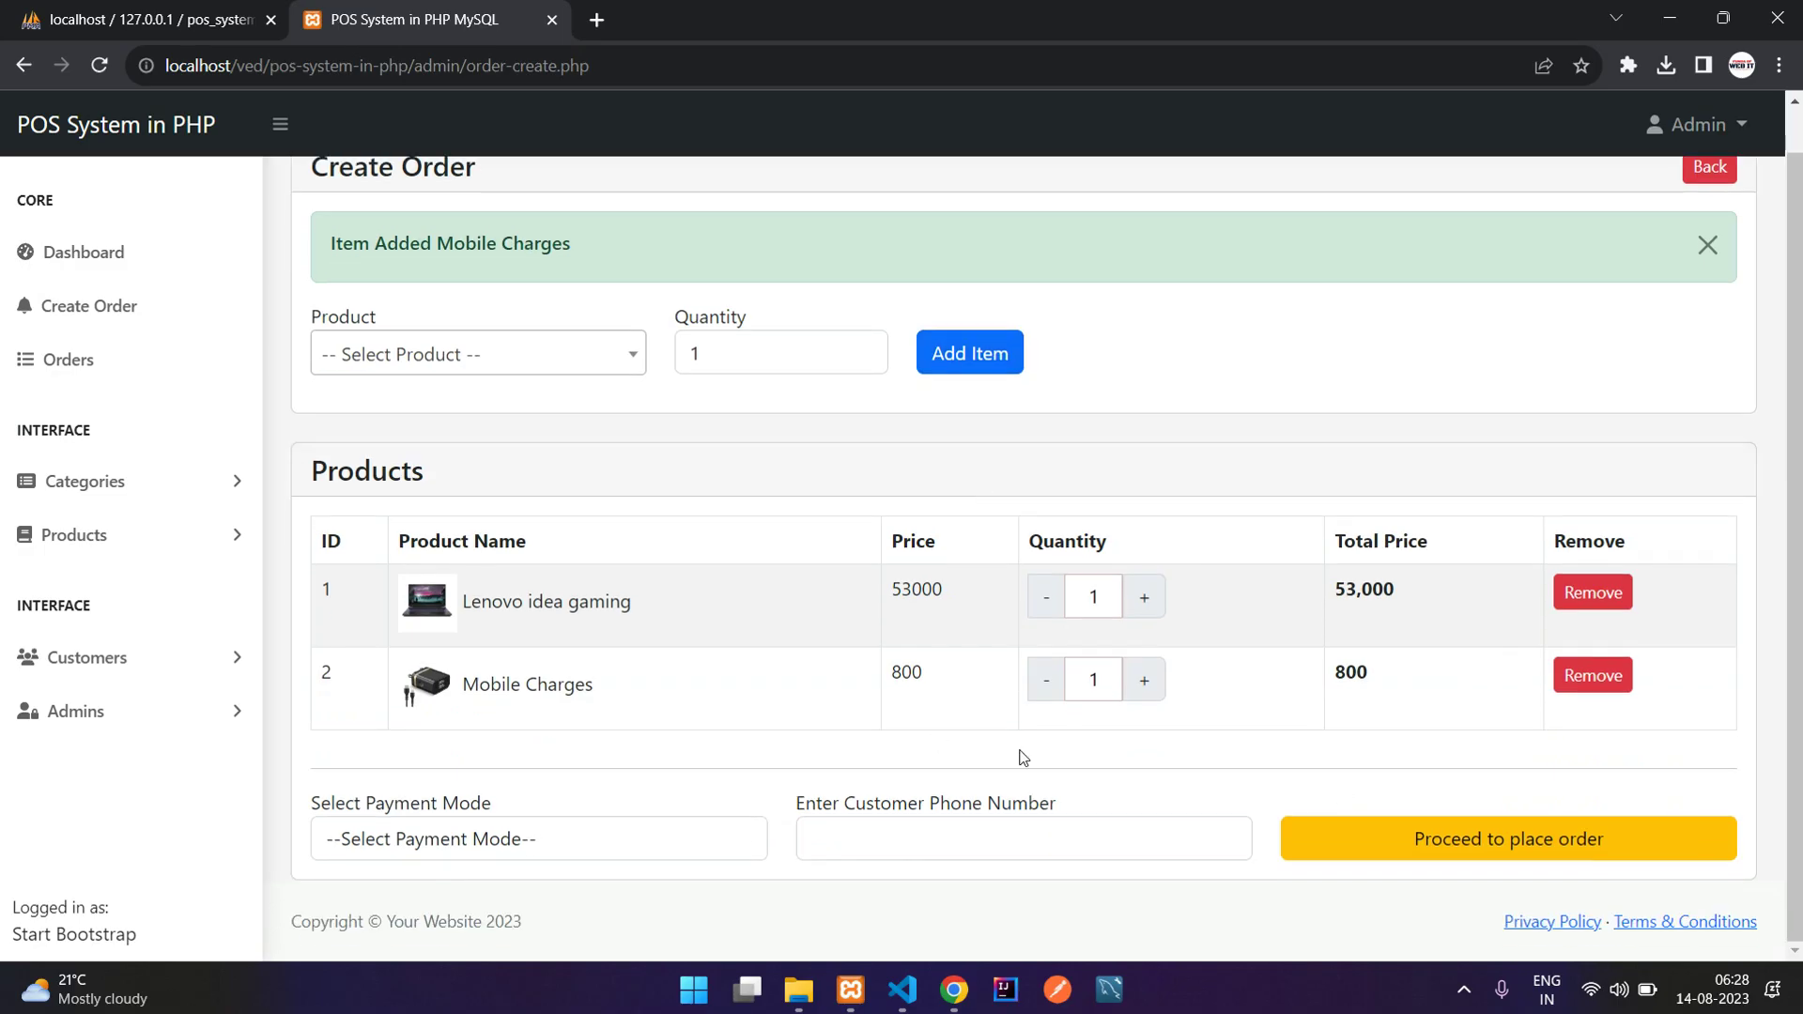
click(521, 349)
click(459, 568)
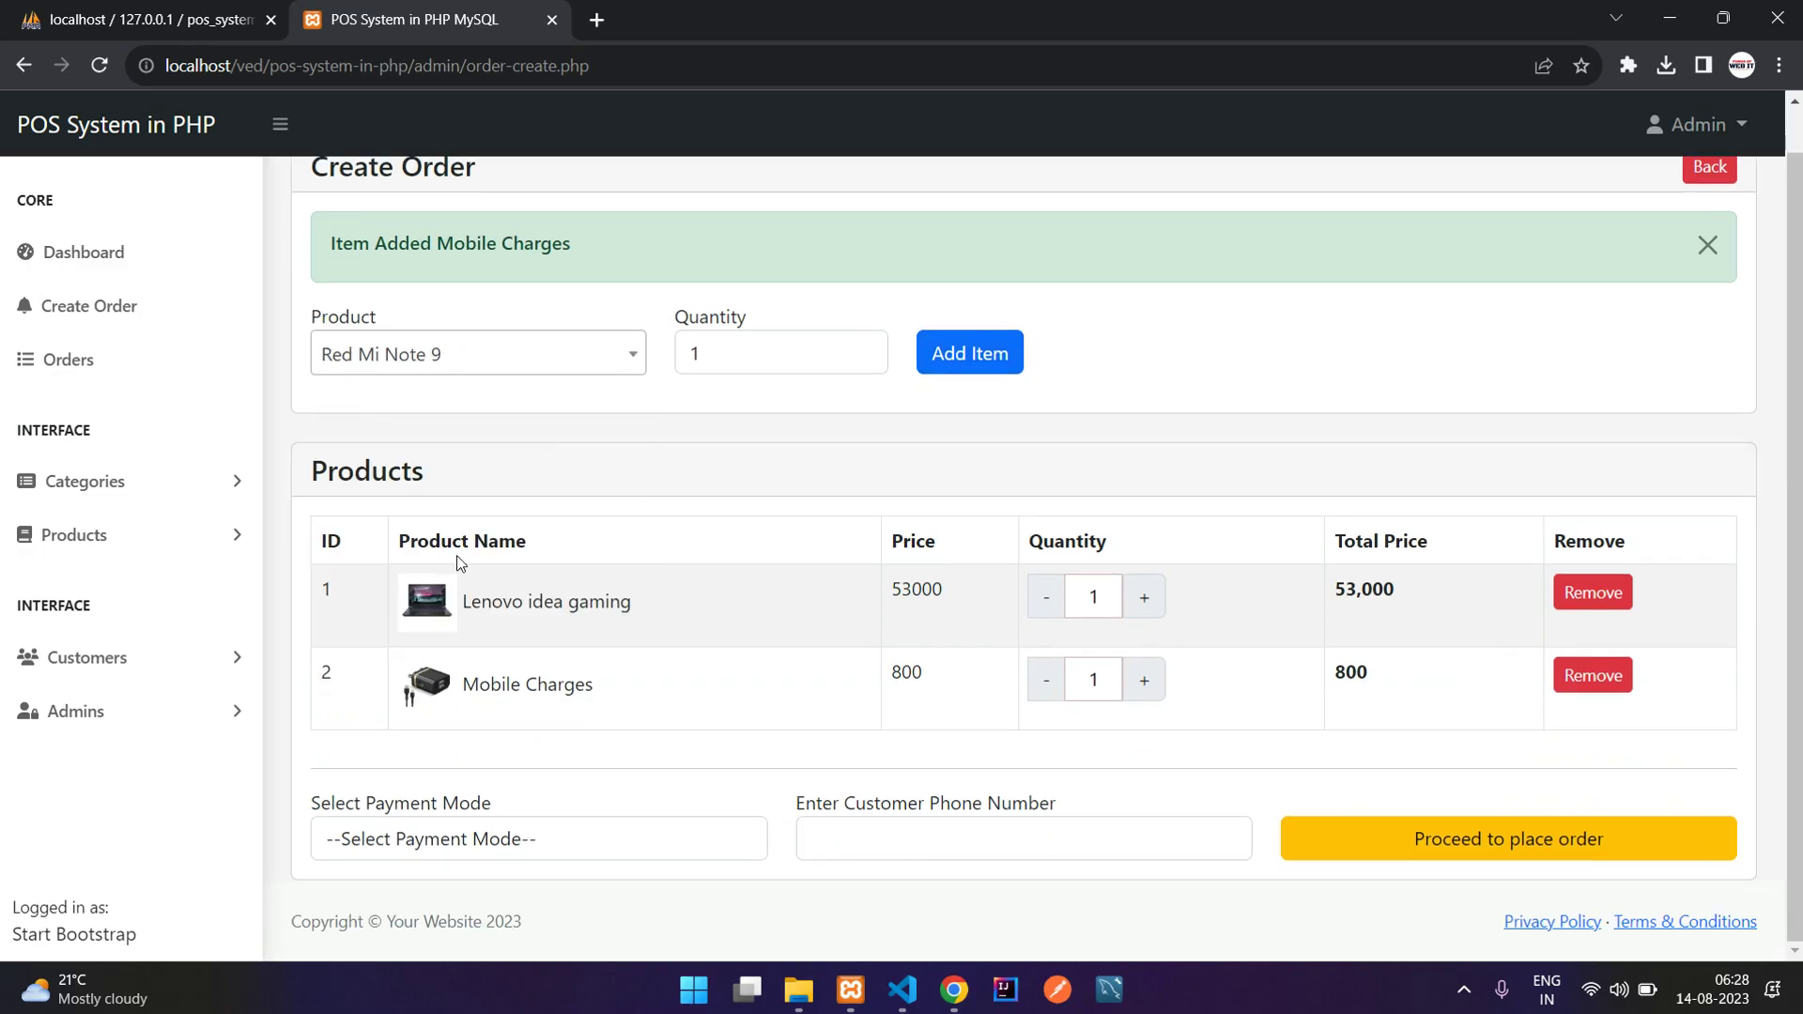
click(957, 375)
scroll(898, 569, down, 2)
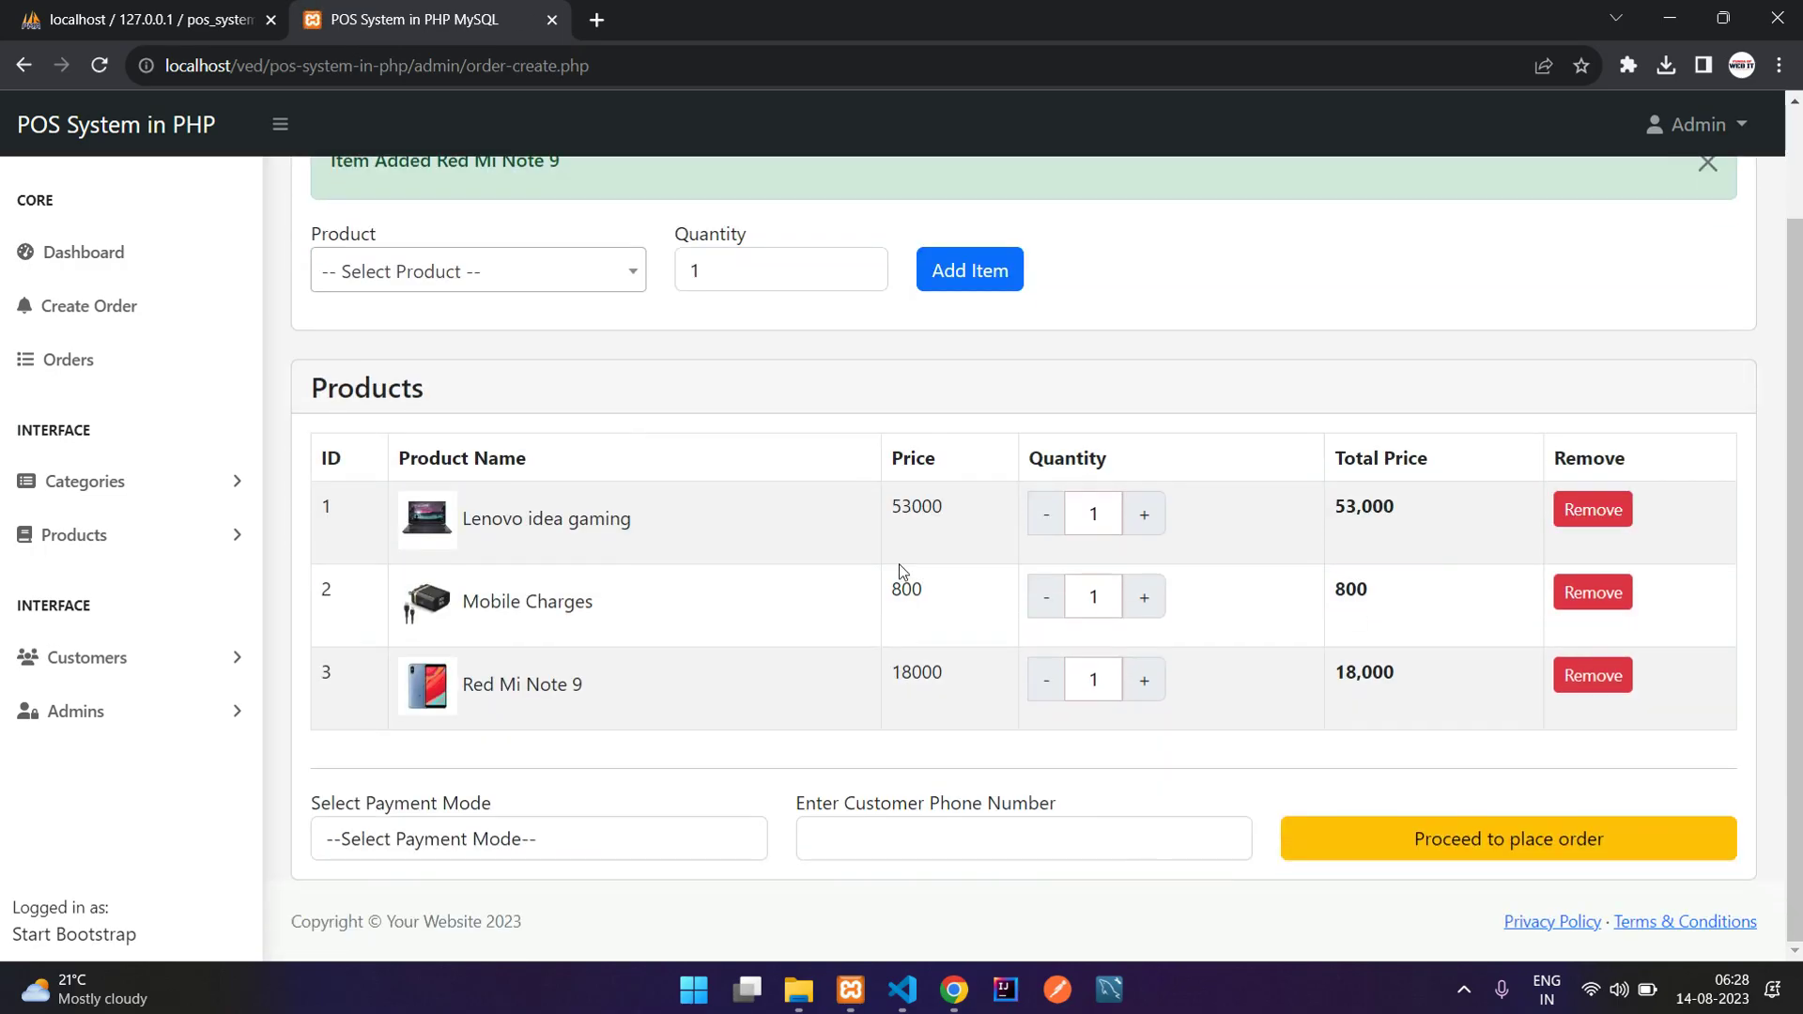
click(517, 270)
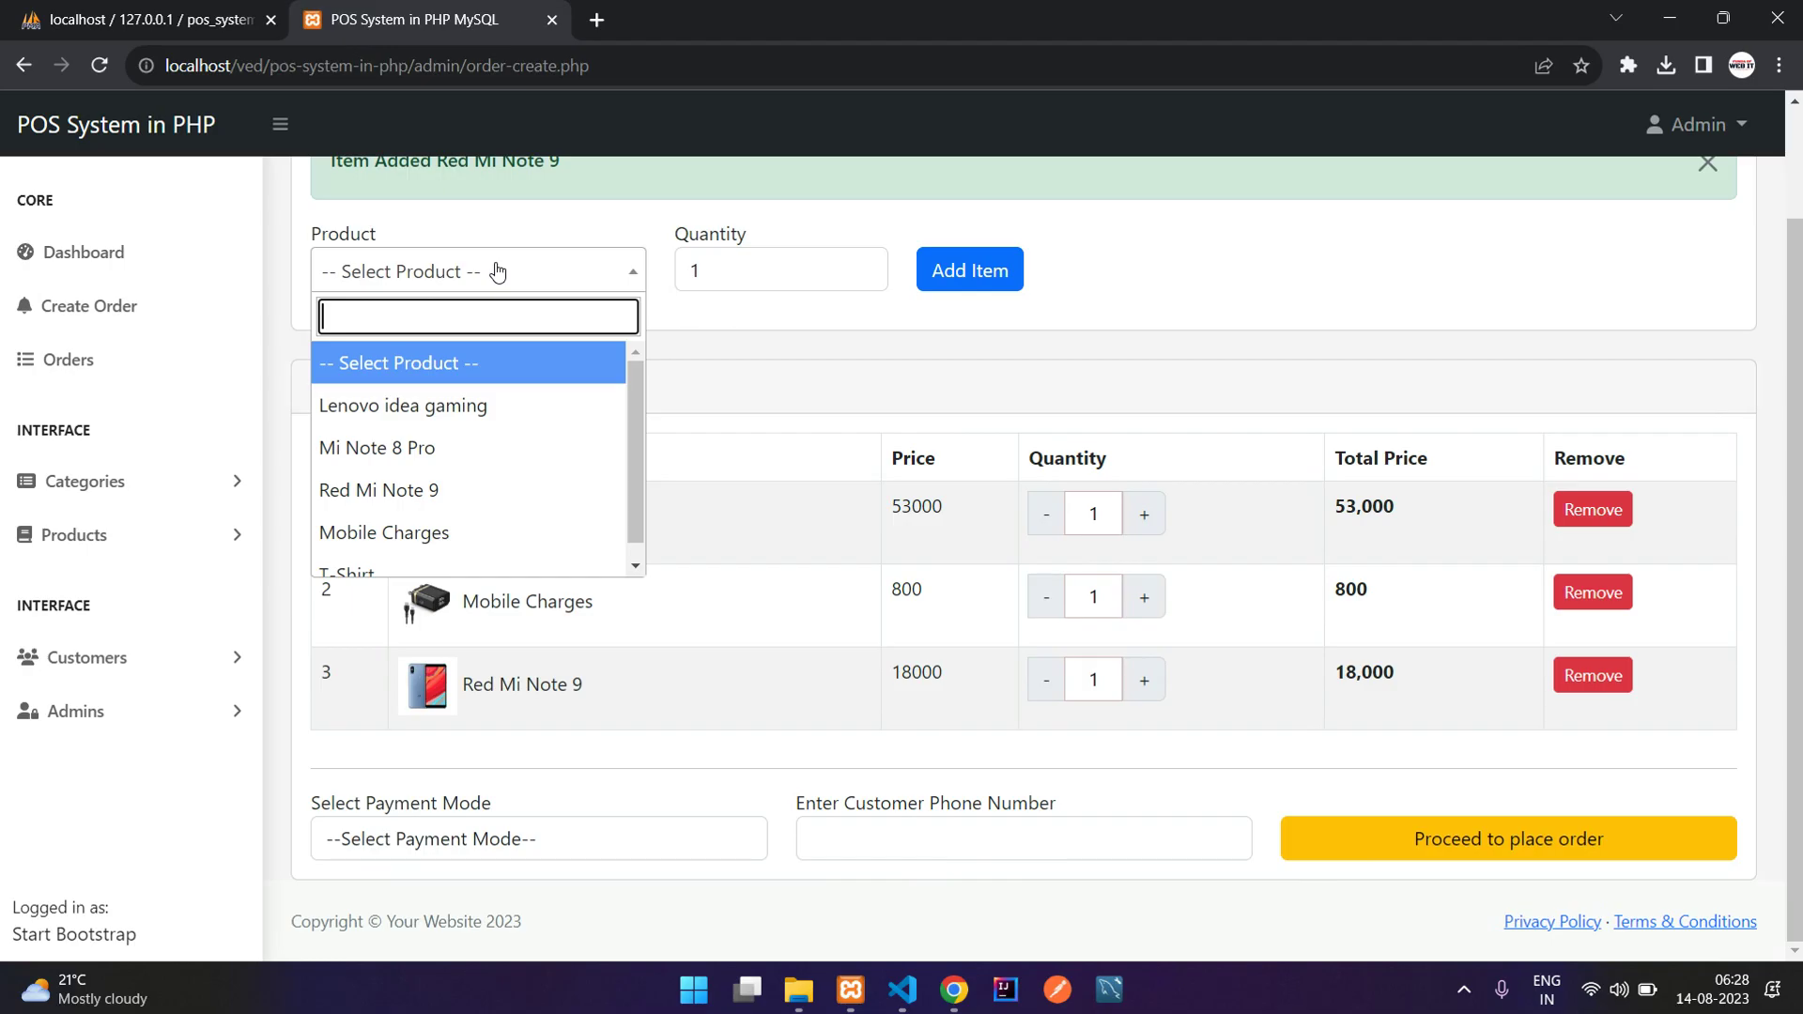
click(434, 495)
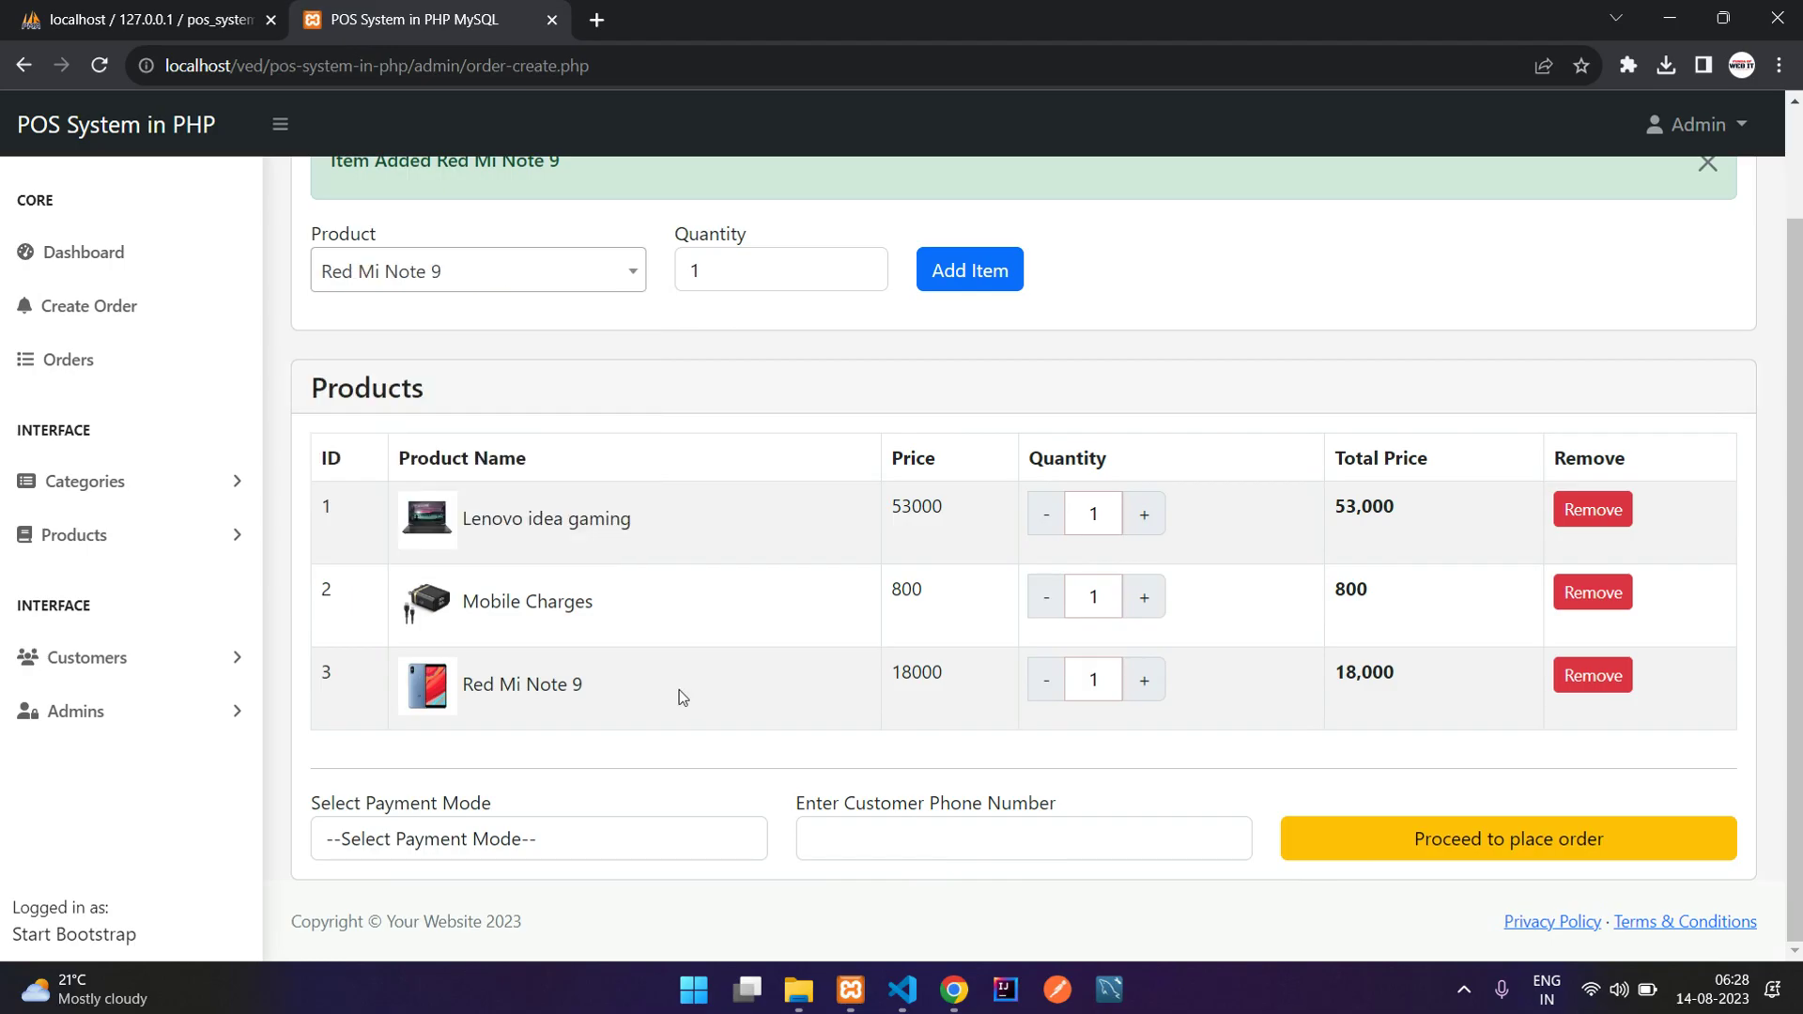
drag(679, 691, 430, 682)
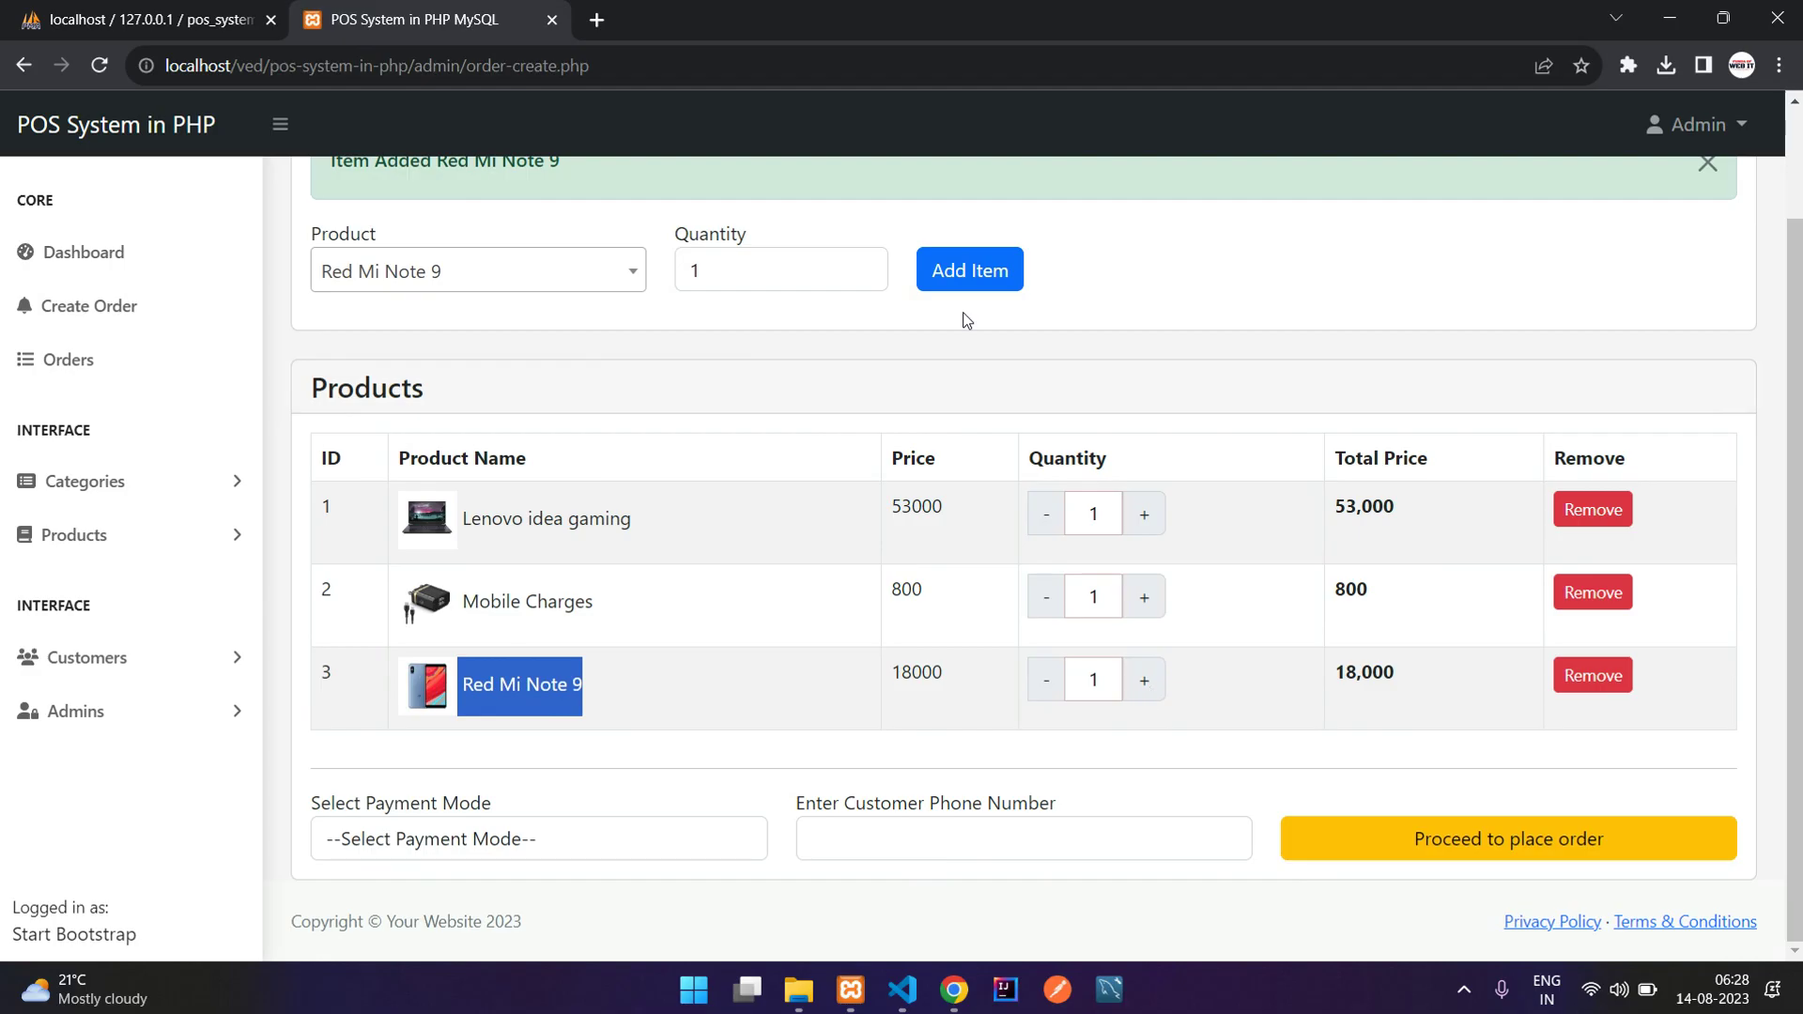
click(994, 271)
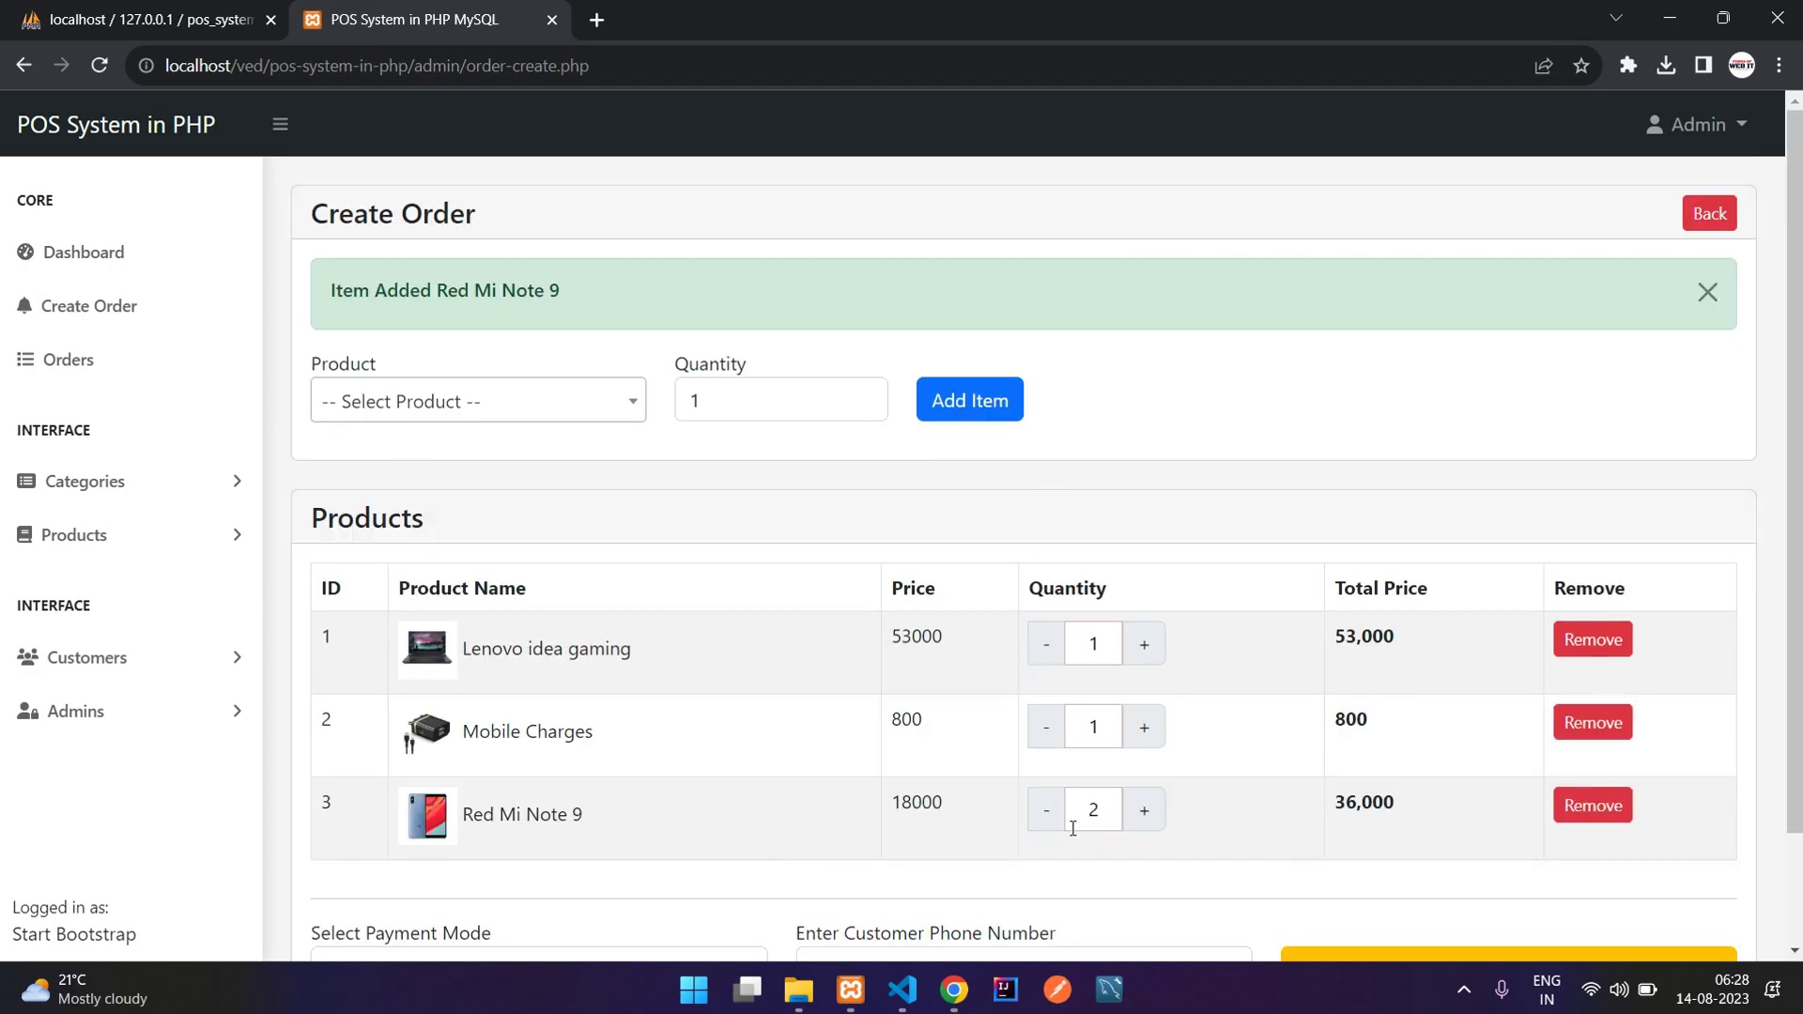
scroll(1070, 703, down, 2)
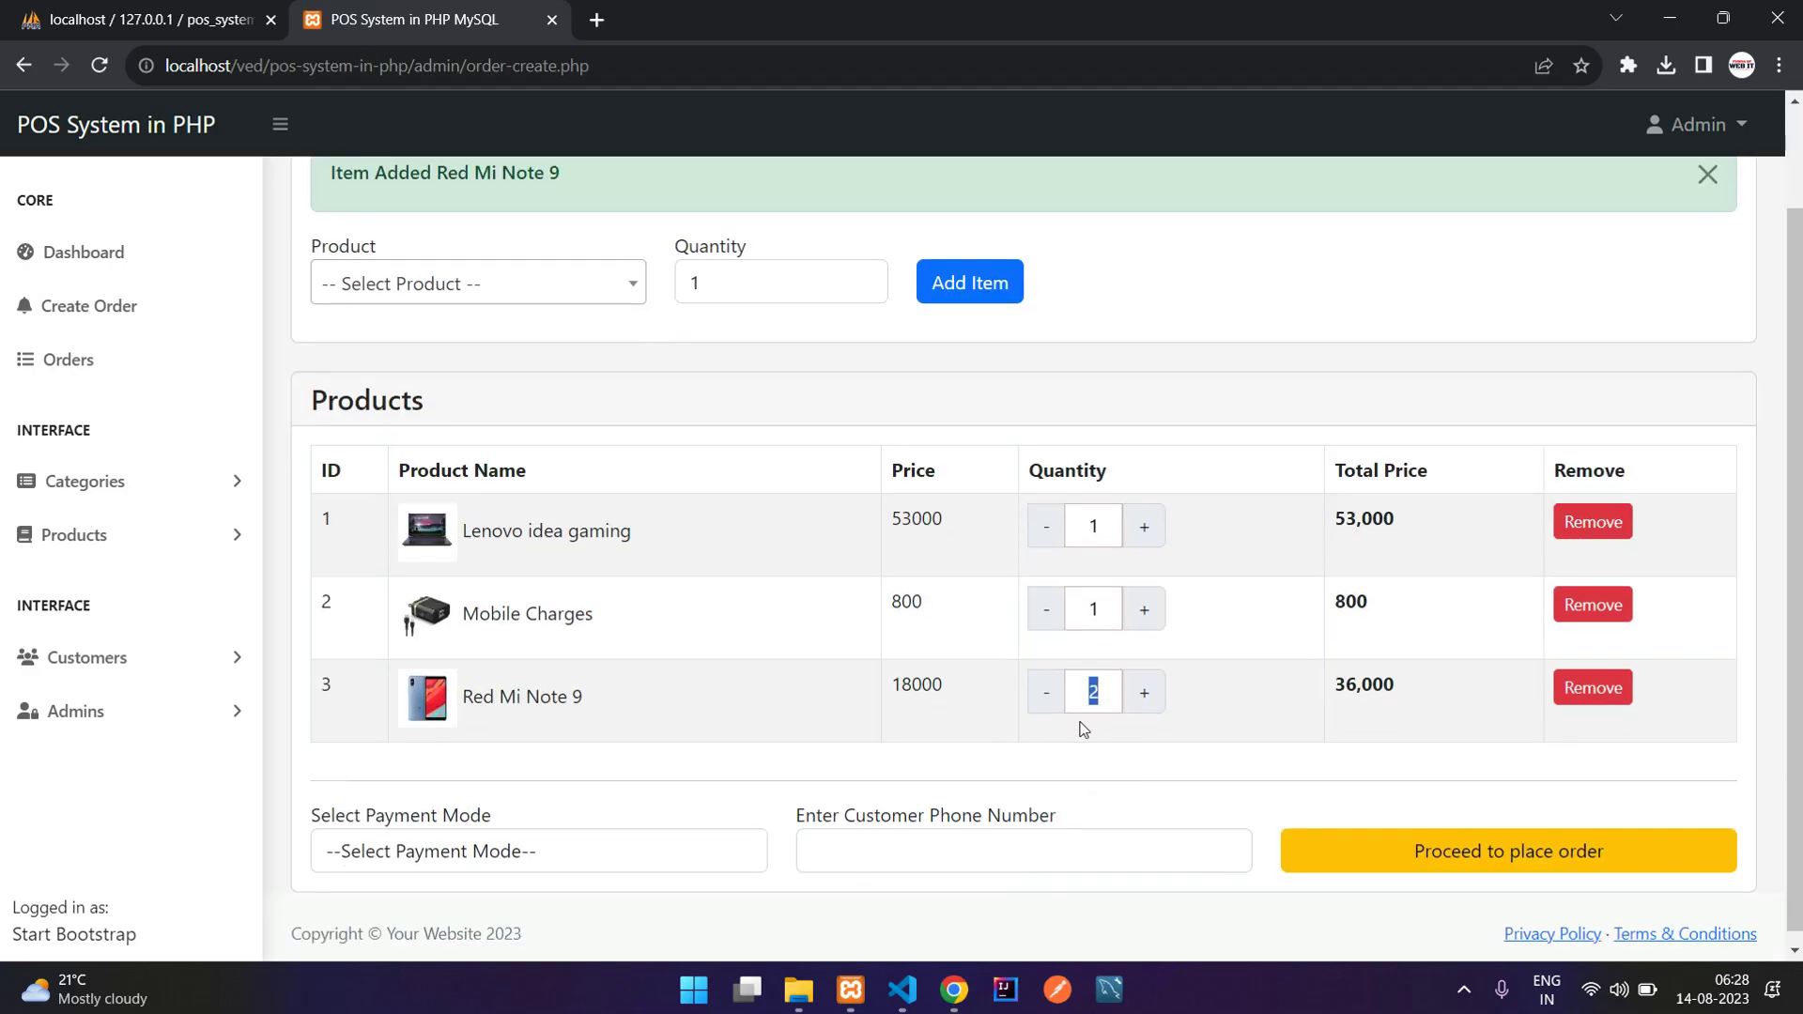
scroll(920, 718, down, 1)
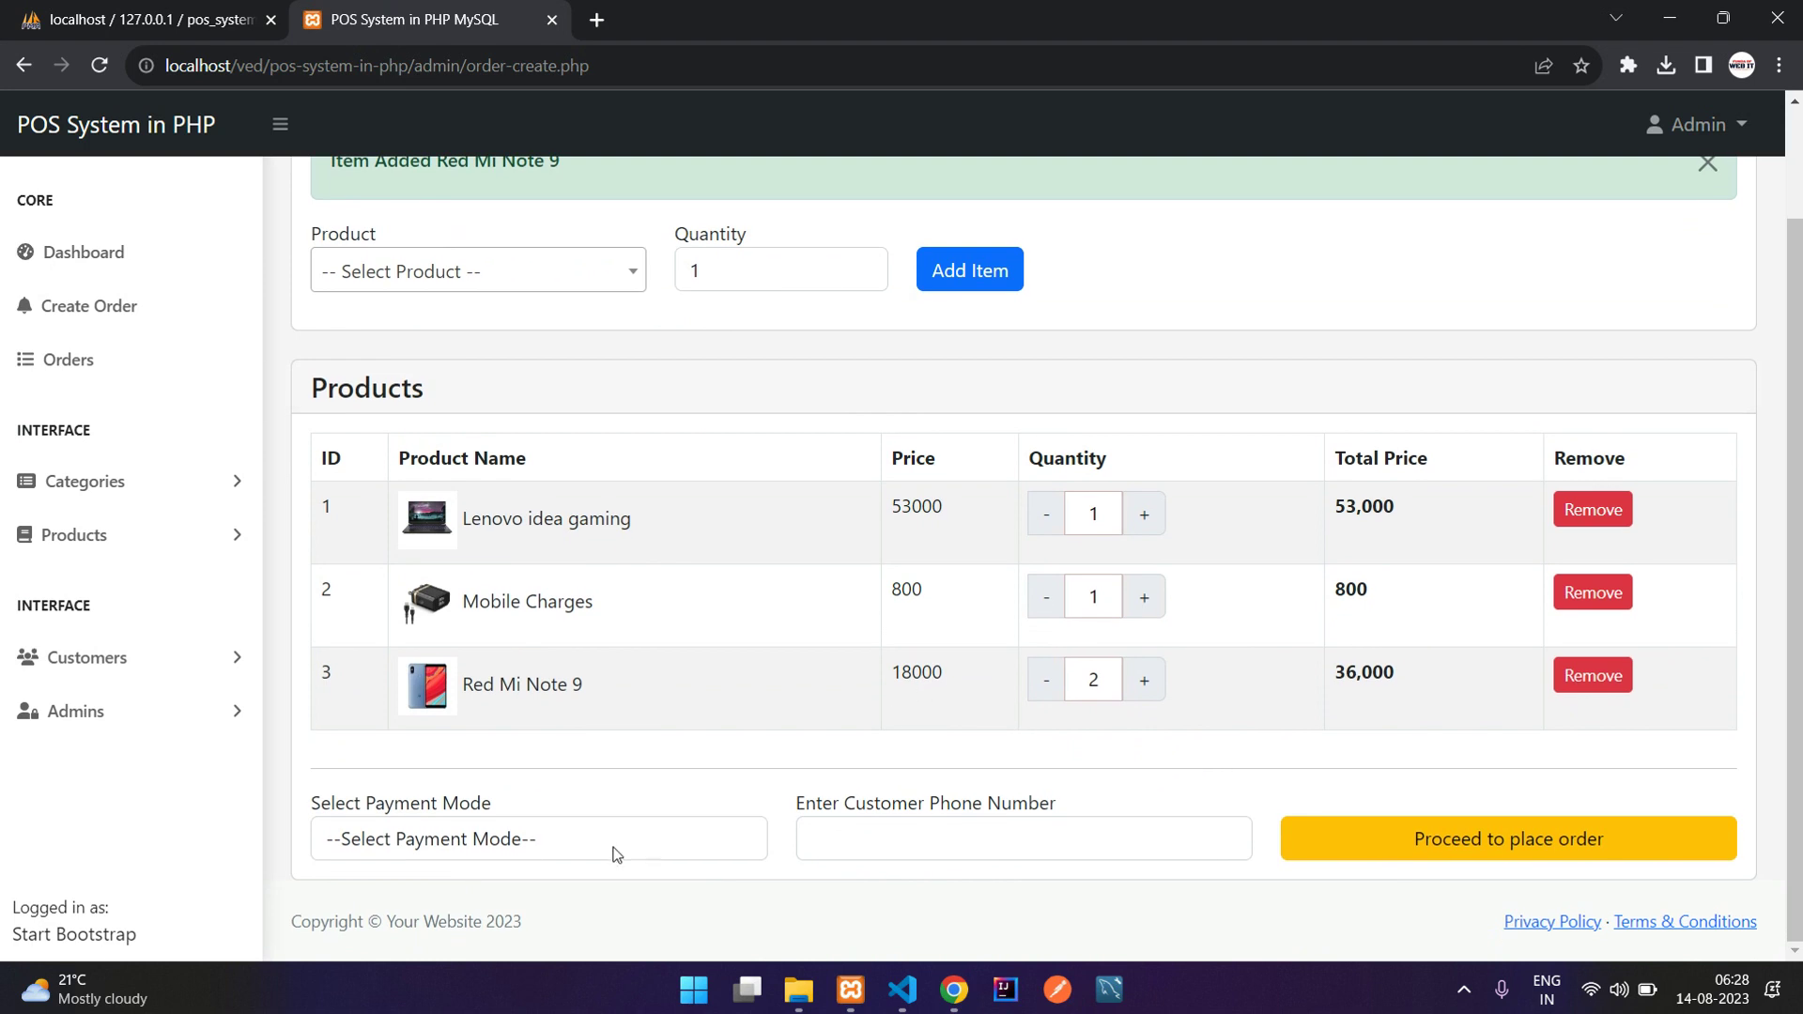
click(616, 850)
click(505, 897)
click(891, 843)
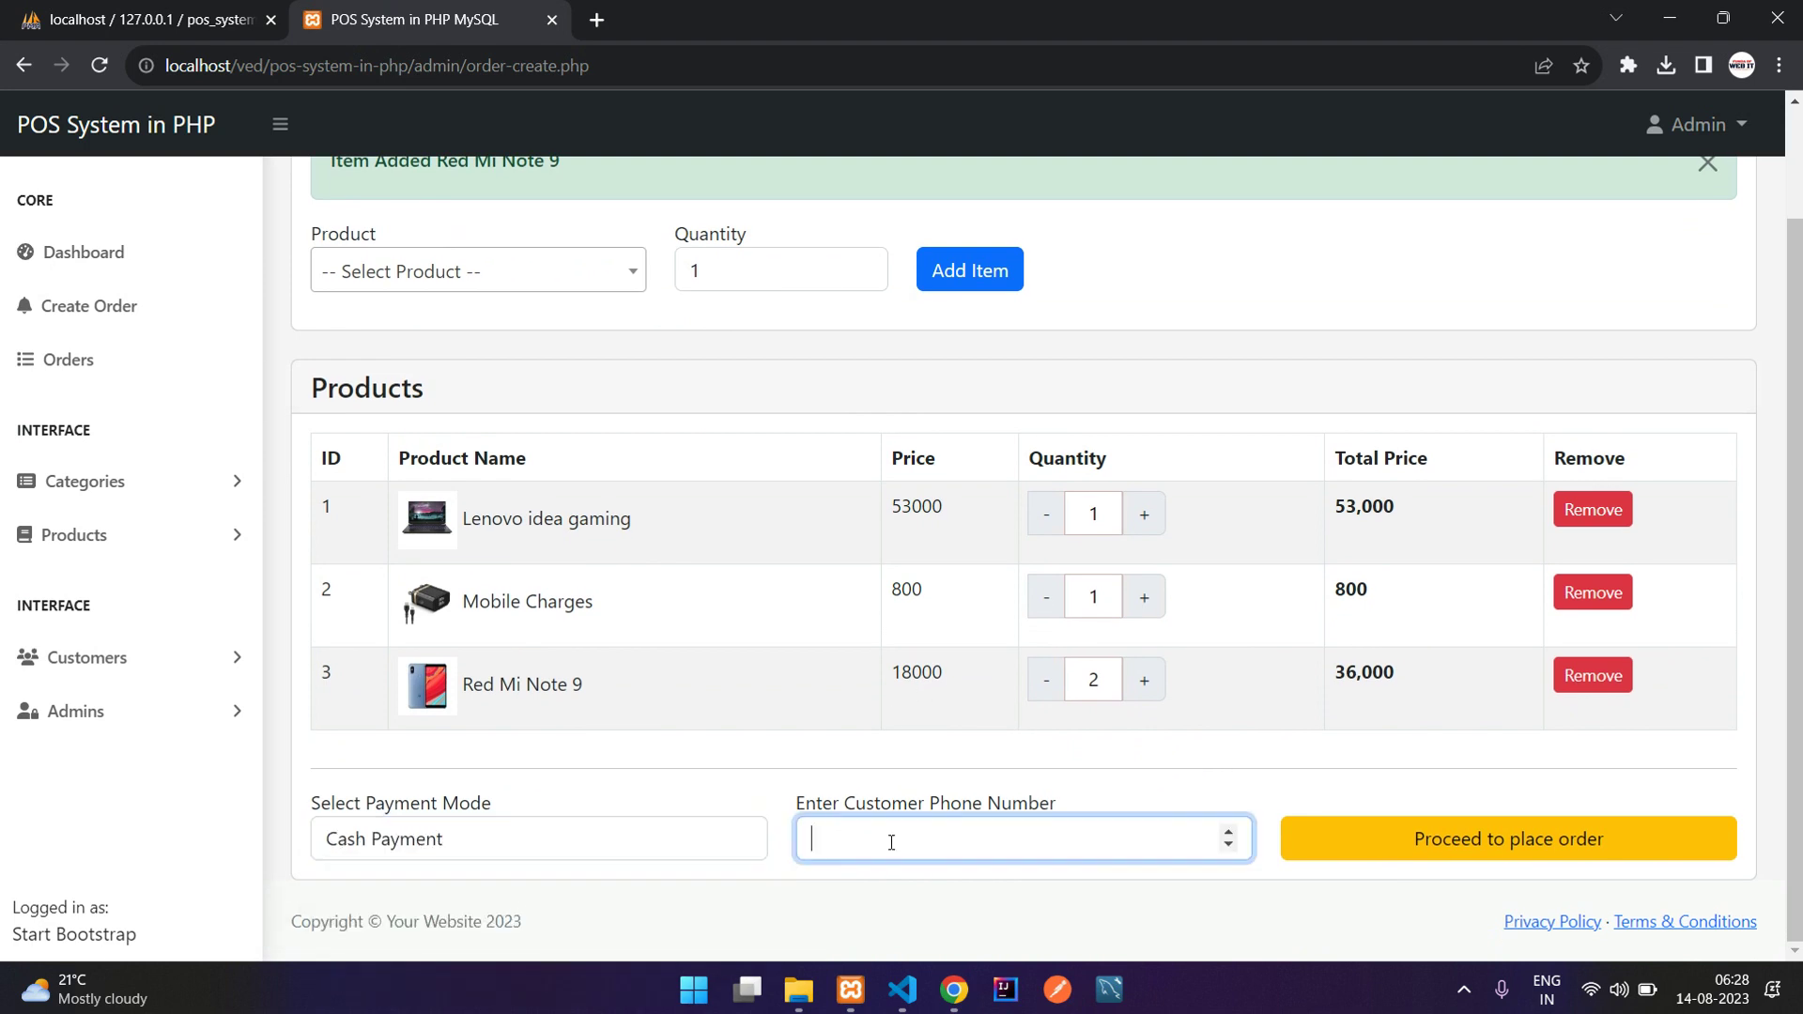
double_click(863, 832)
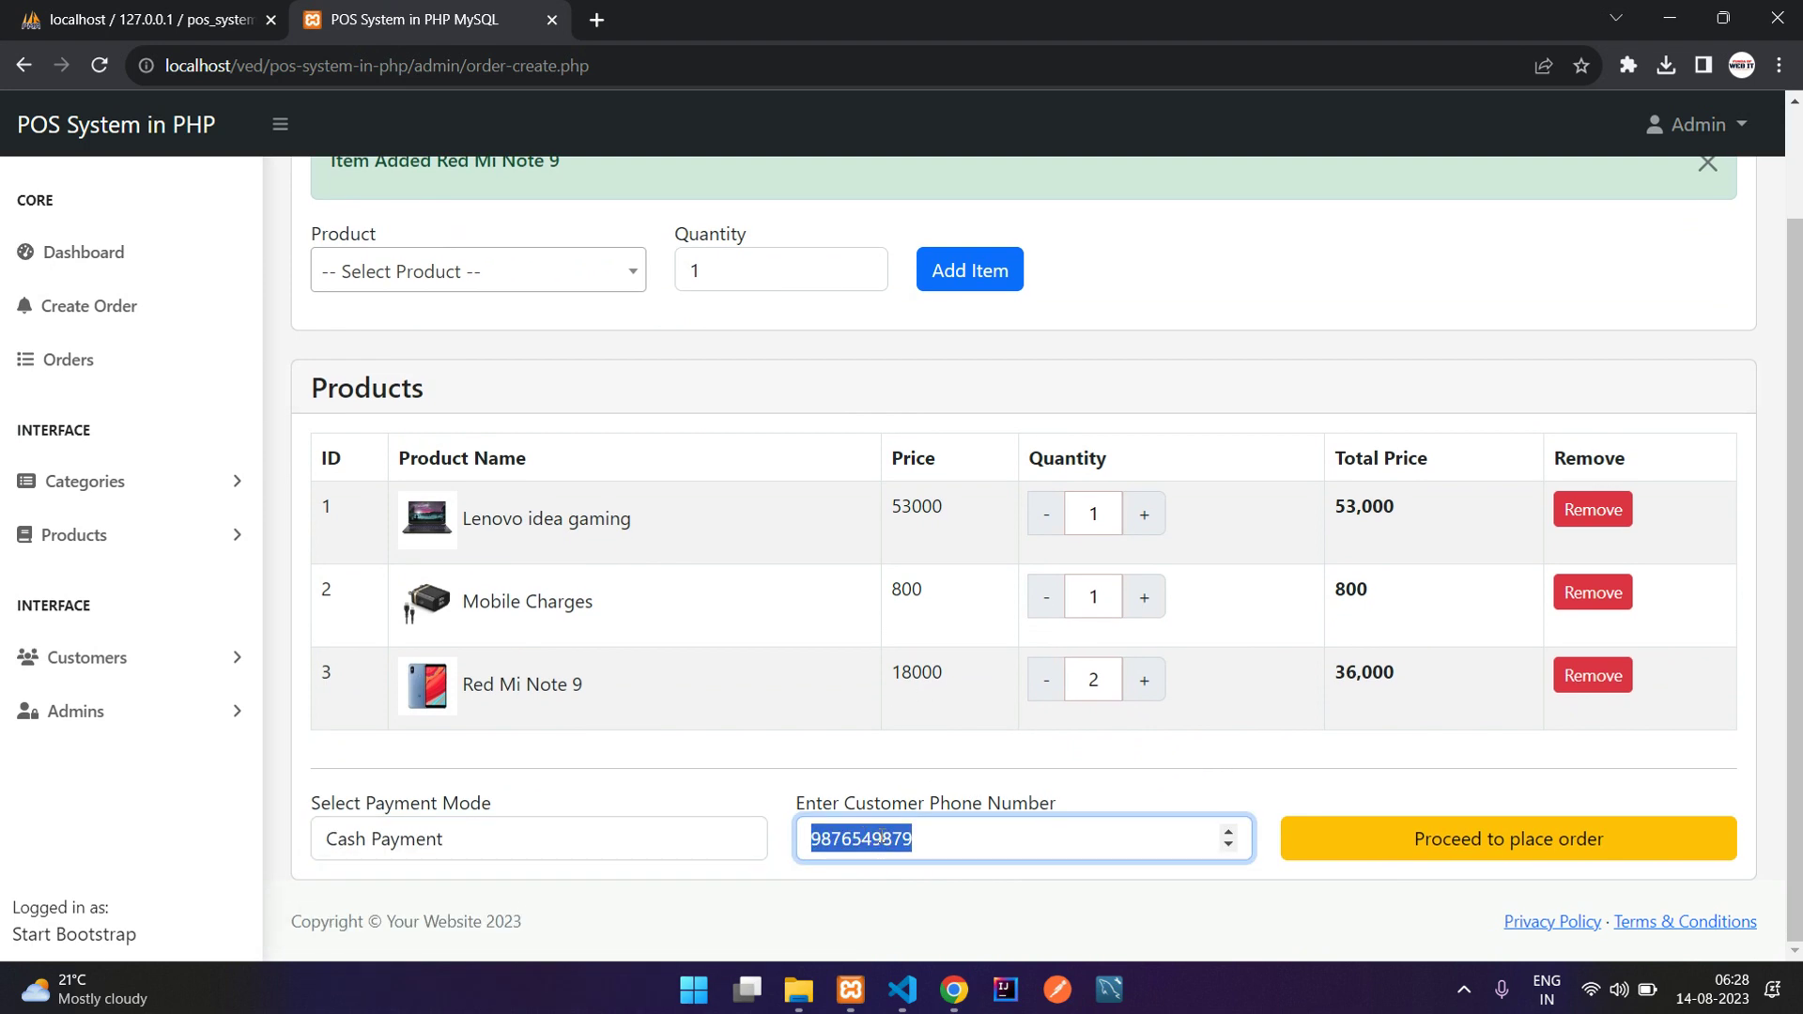
click(1590, 848)
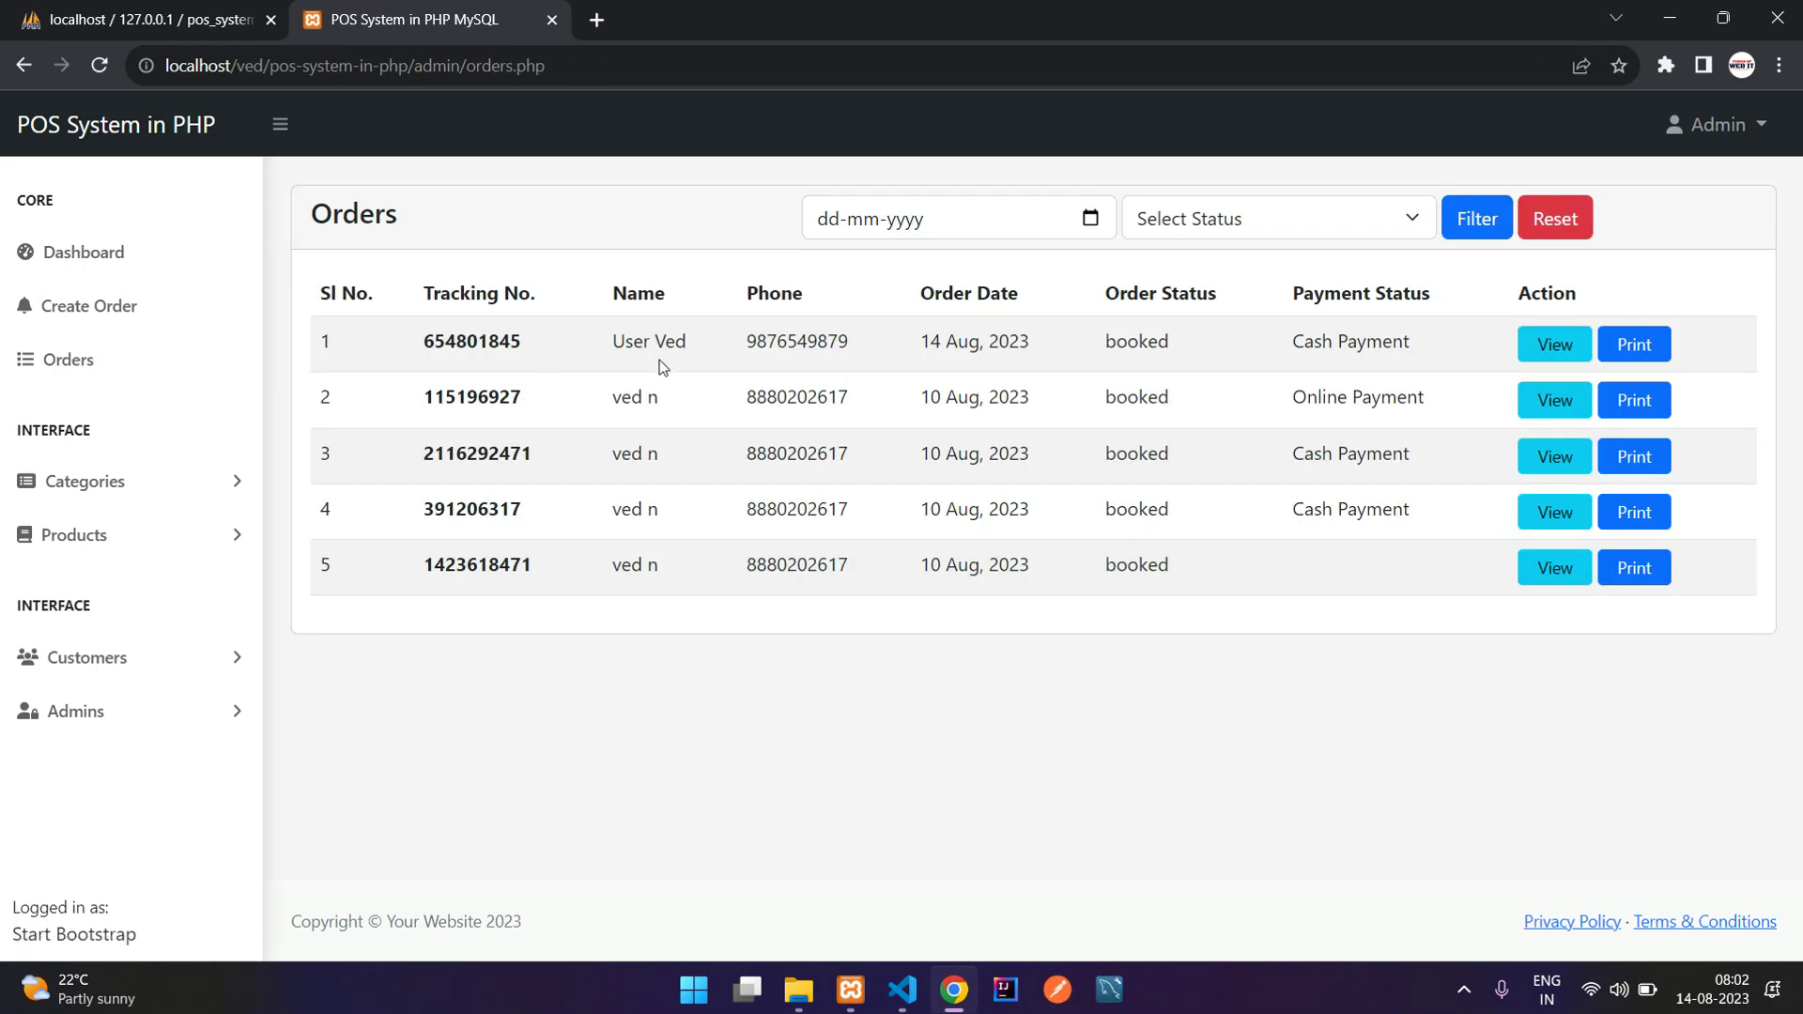
- Open invoice INV-440751 for order 654801845, send it to print preview, then cancel
click(1658, 347)
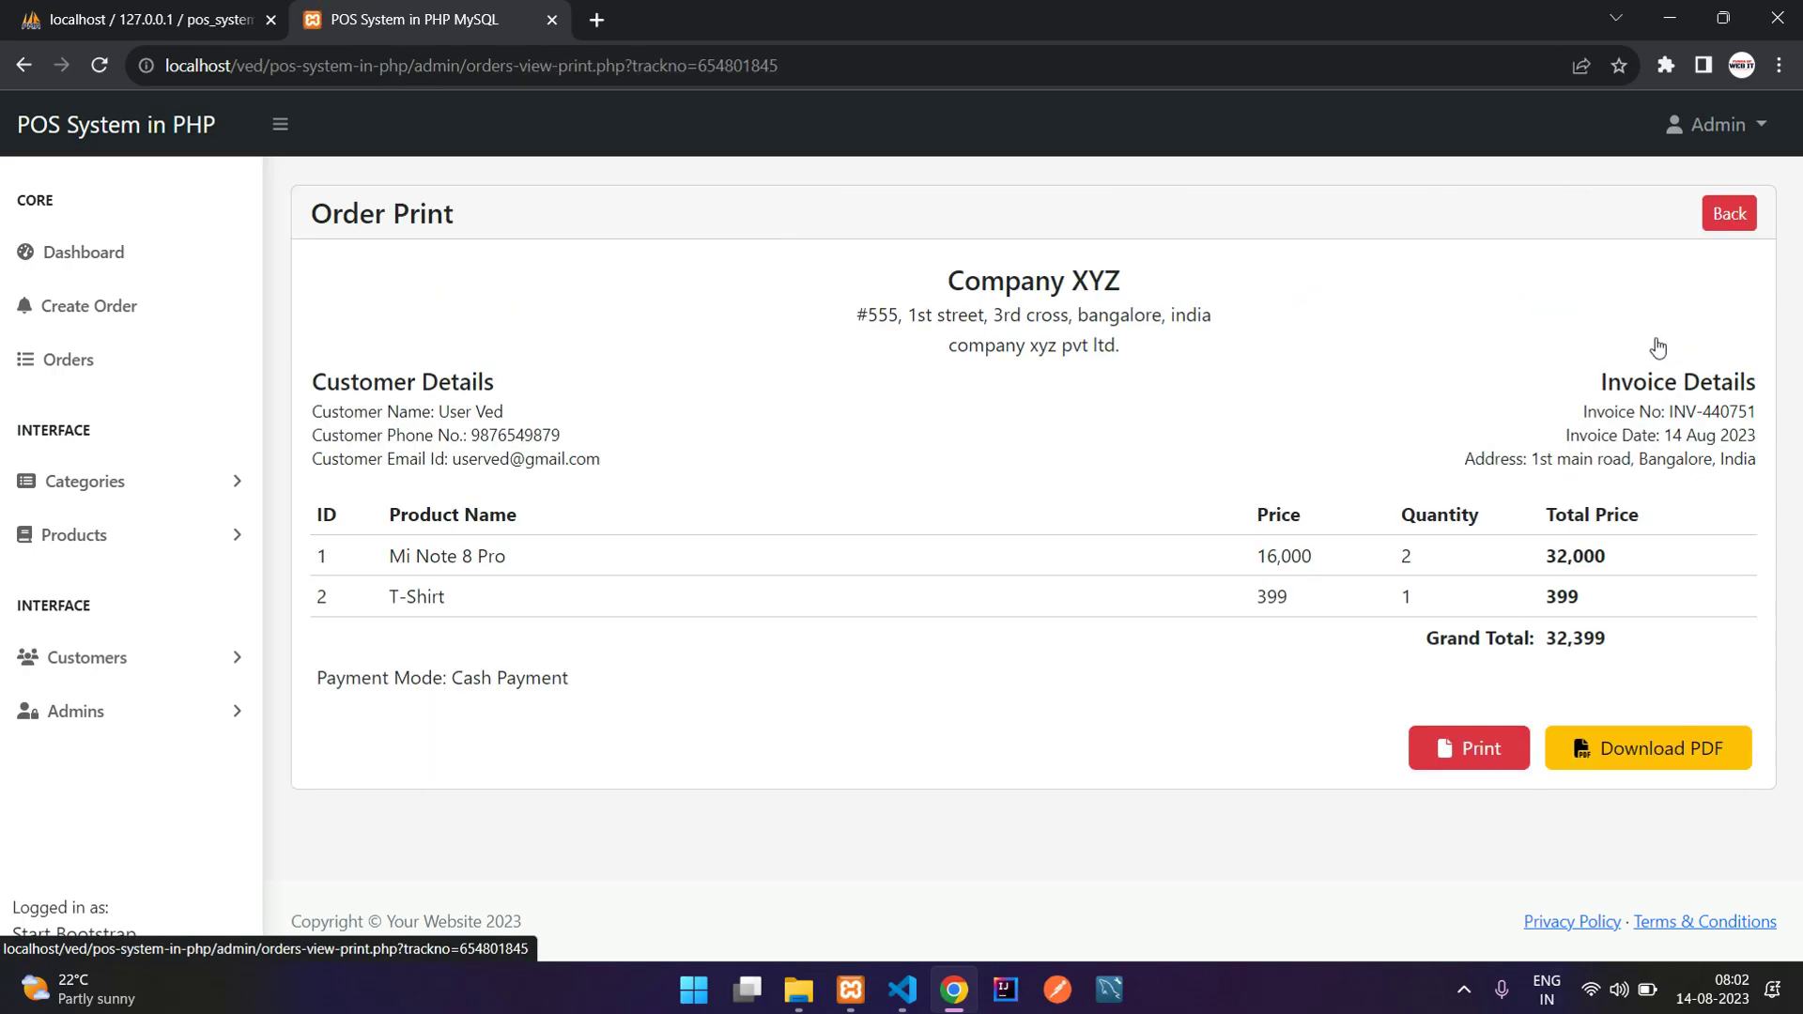
click(1472, 757)
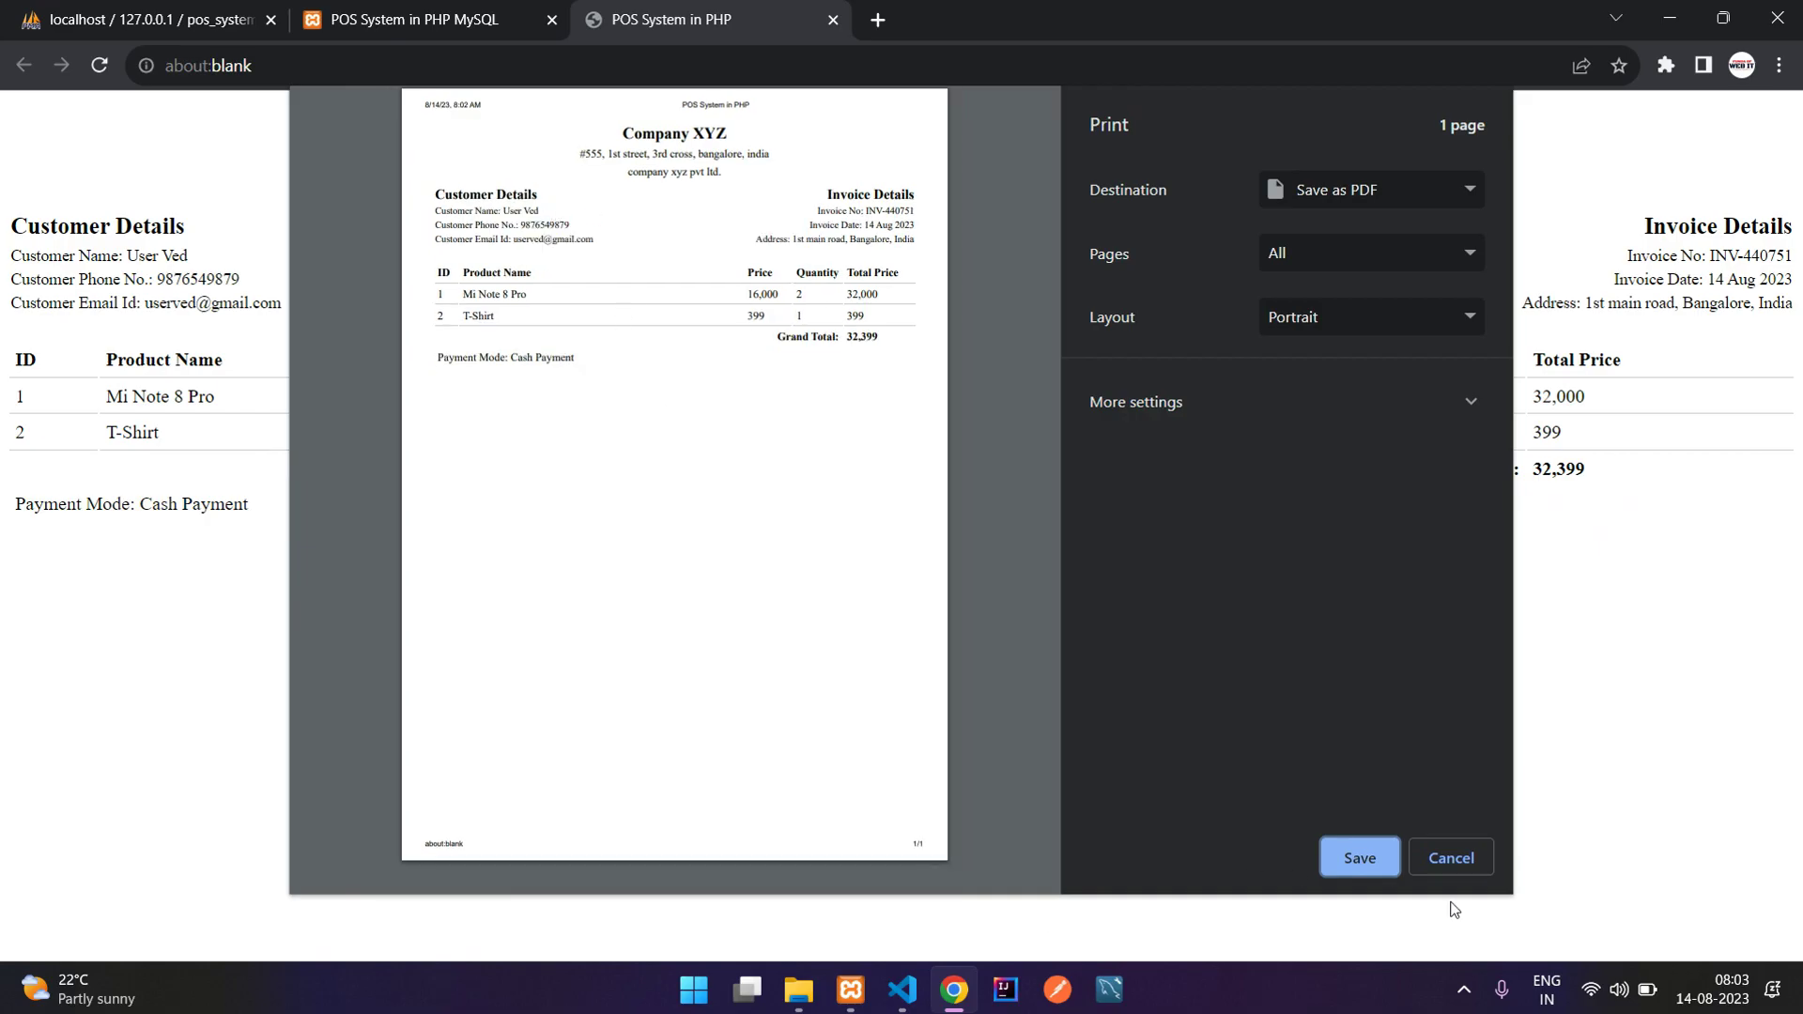
click(1458, 864)
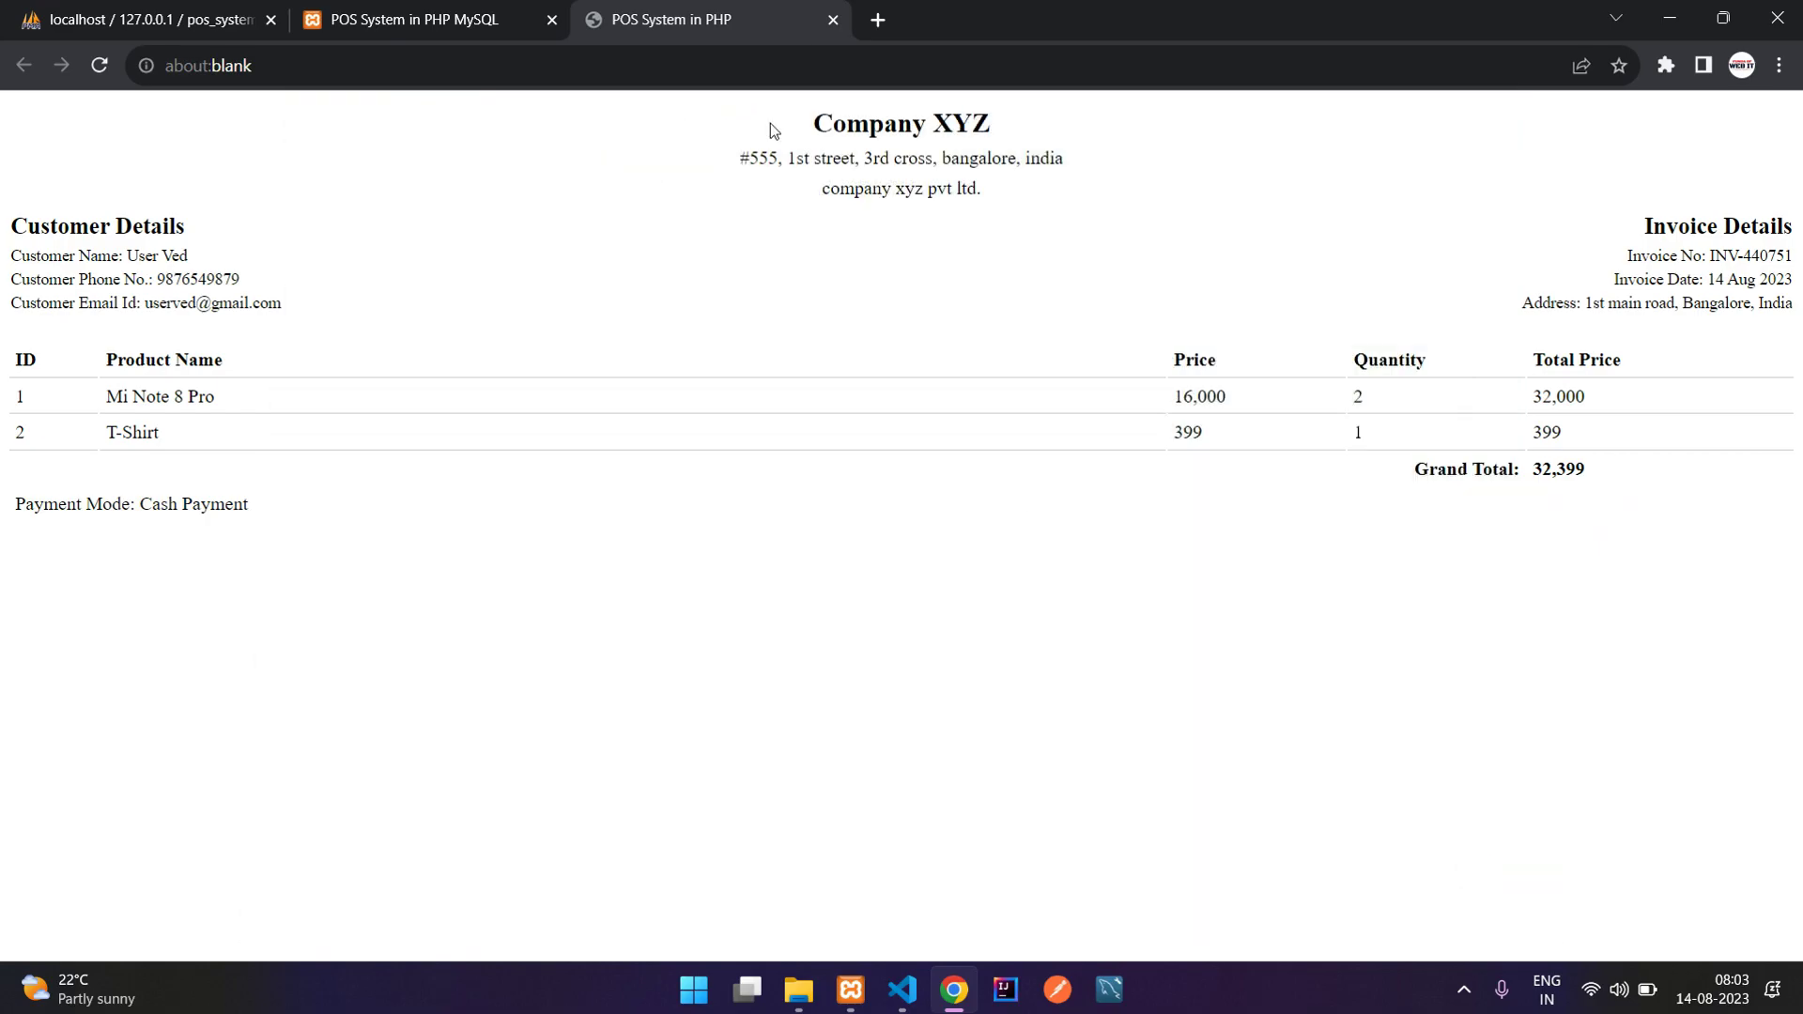
click(832, 19)
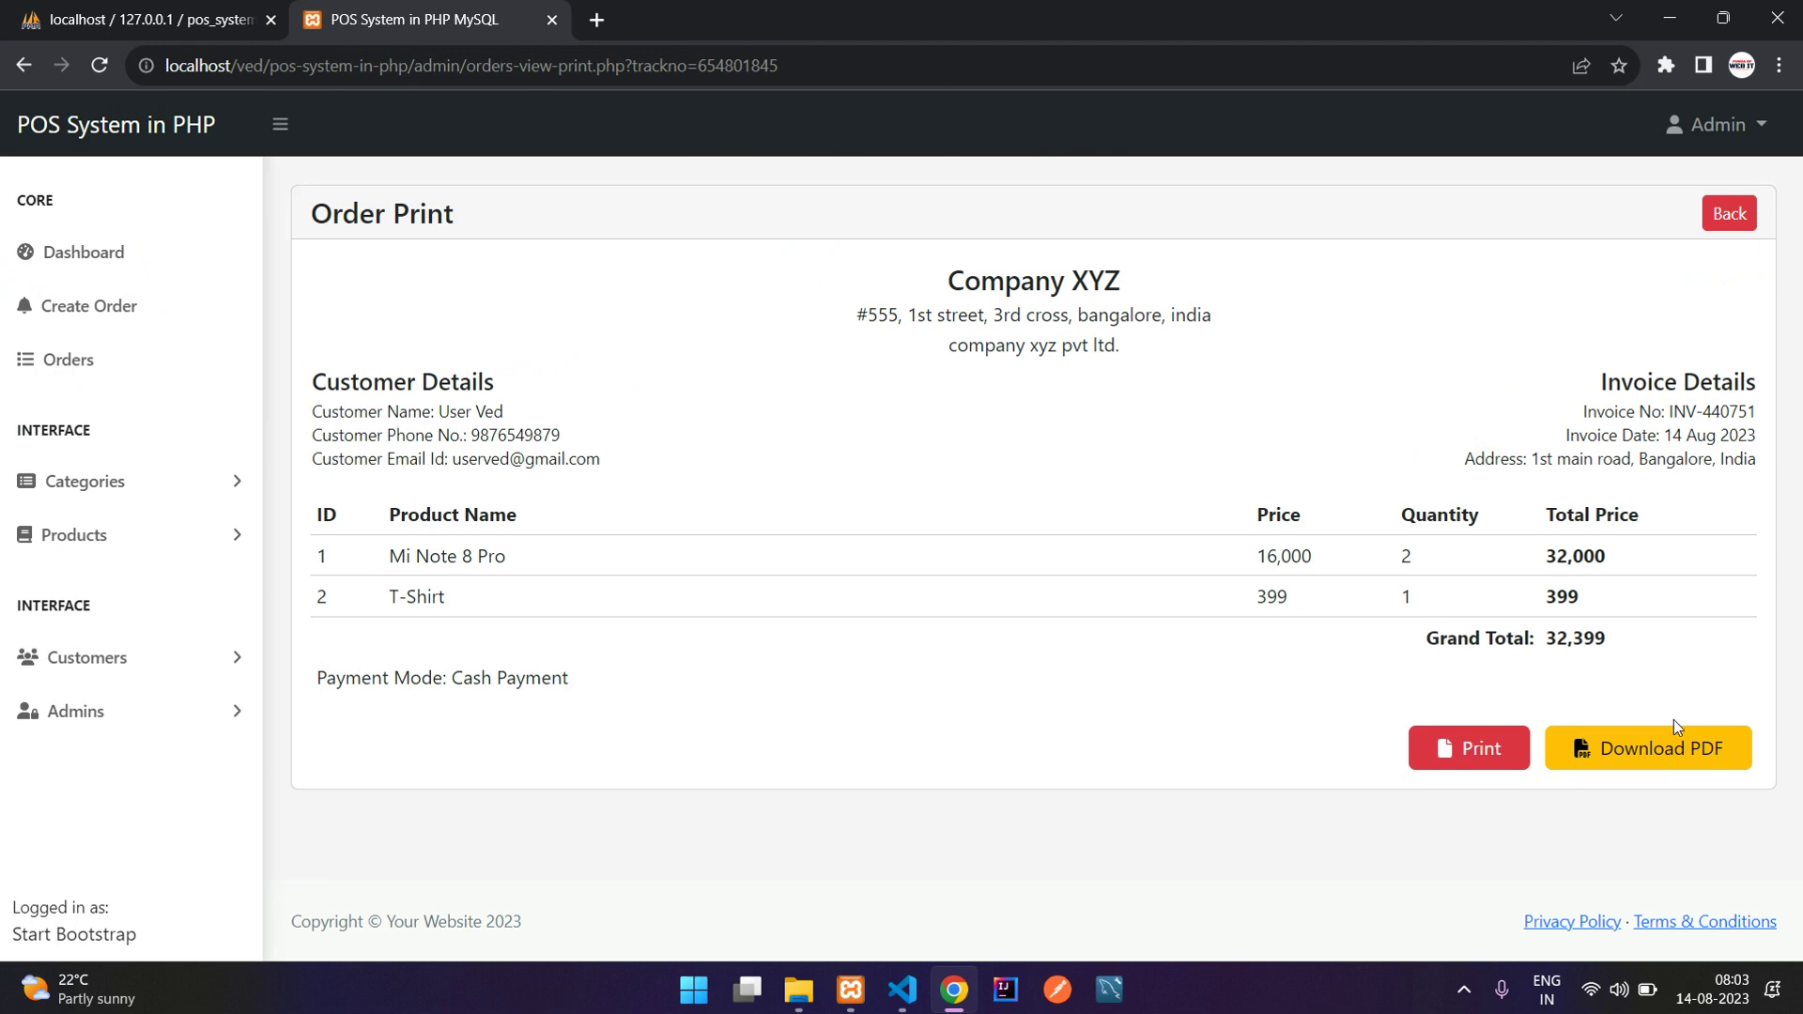
- Download INV-440751.pdf, open it from Chrome's downloads, review it, and close it
click(1674, 757)
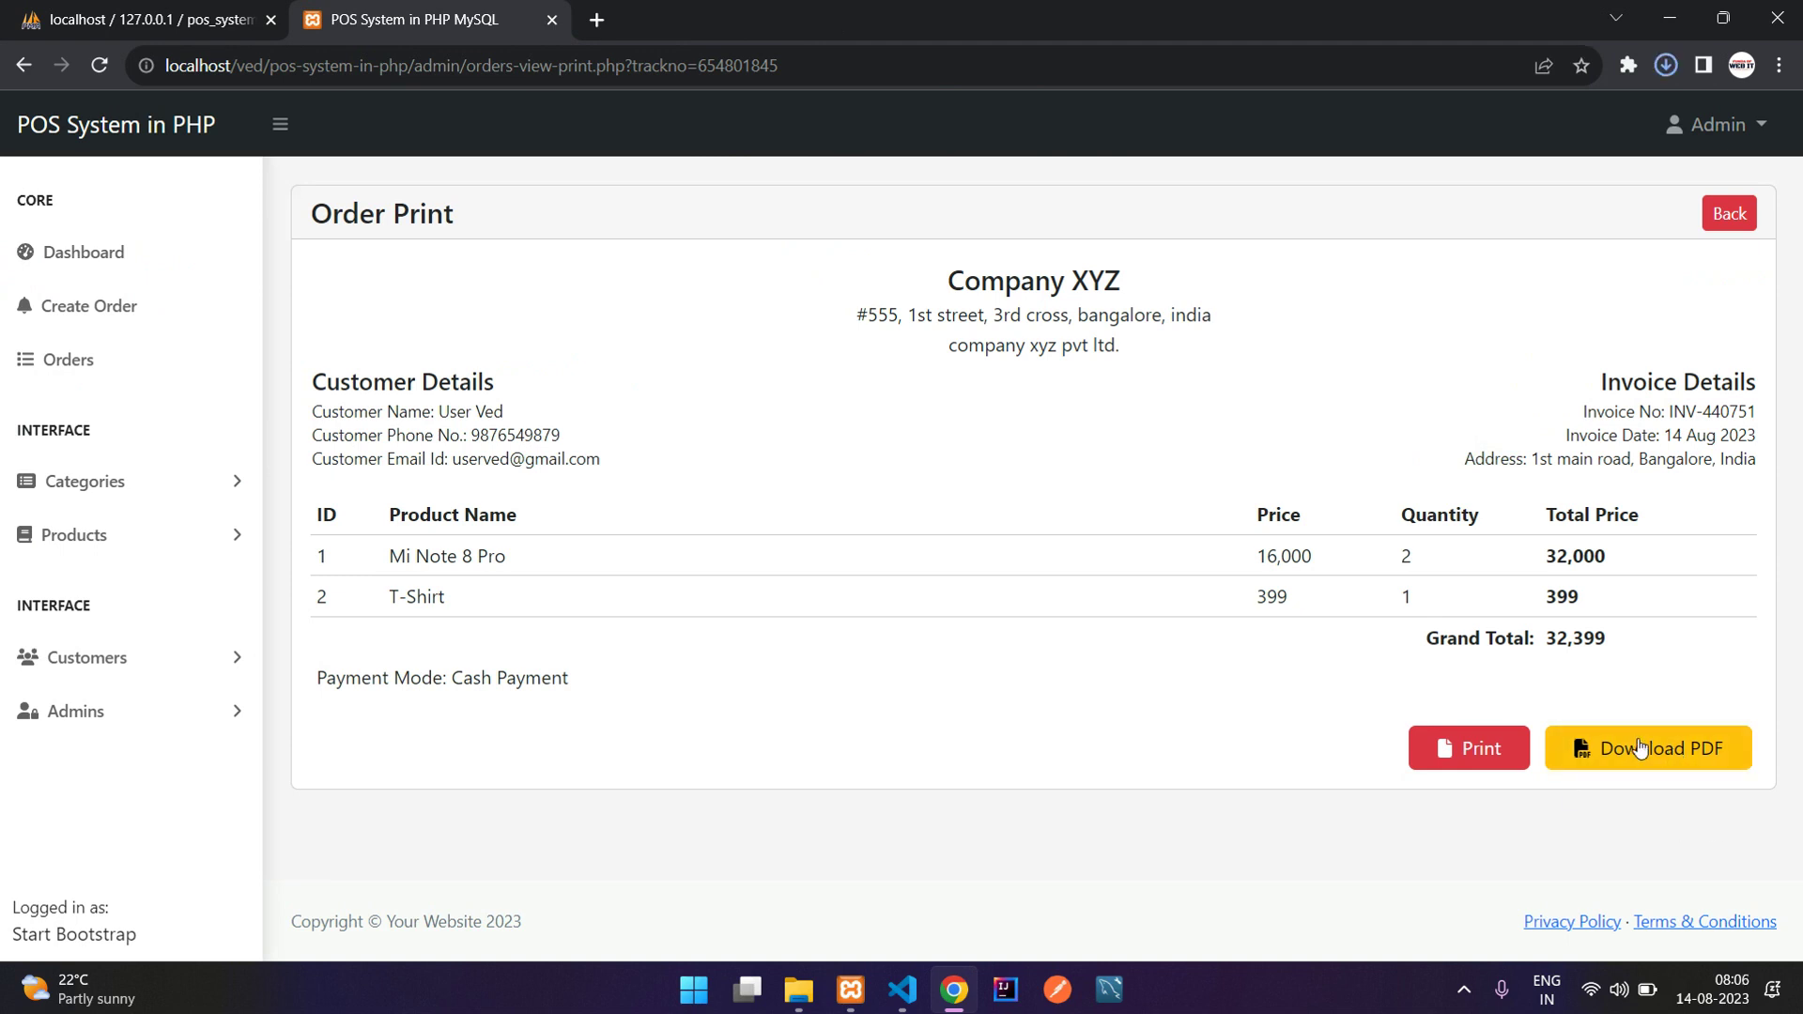
click(1668, 65)
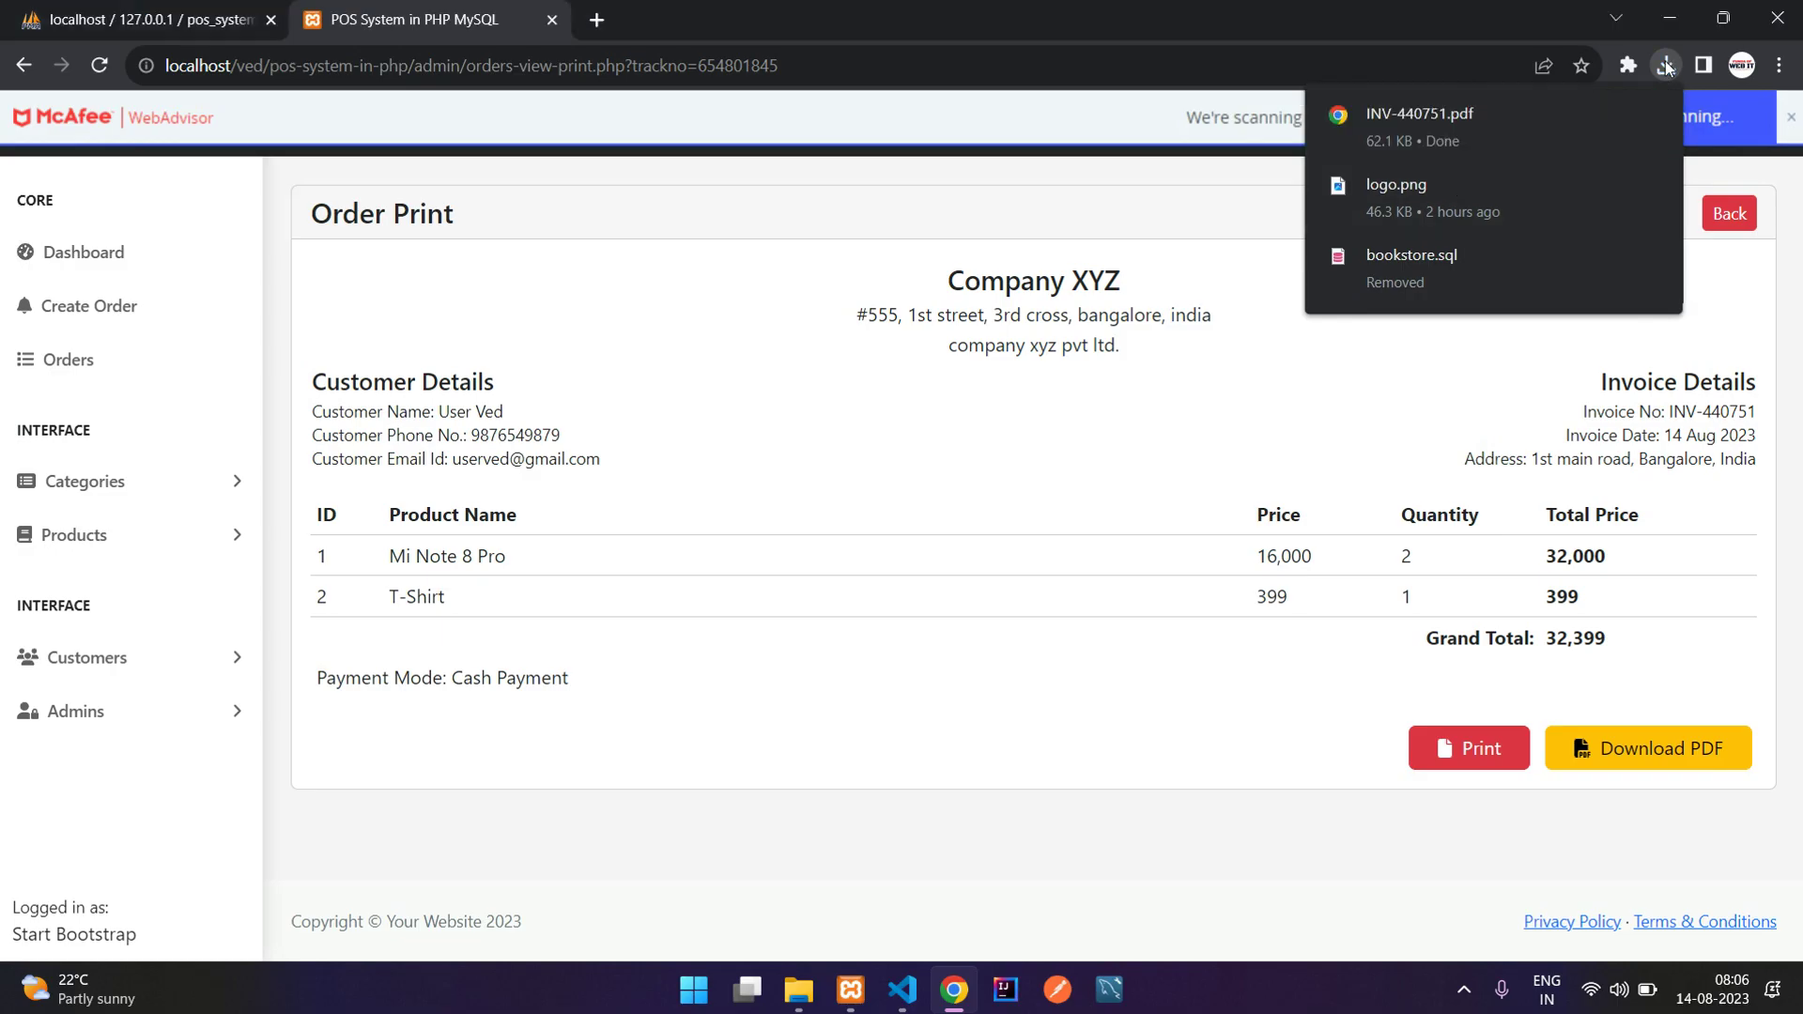
click(1406, 115)
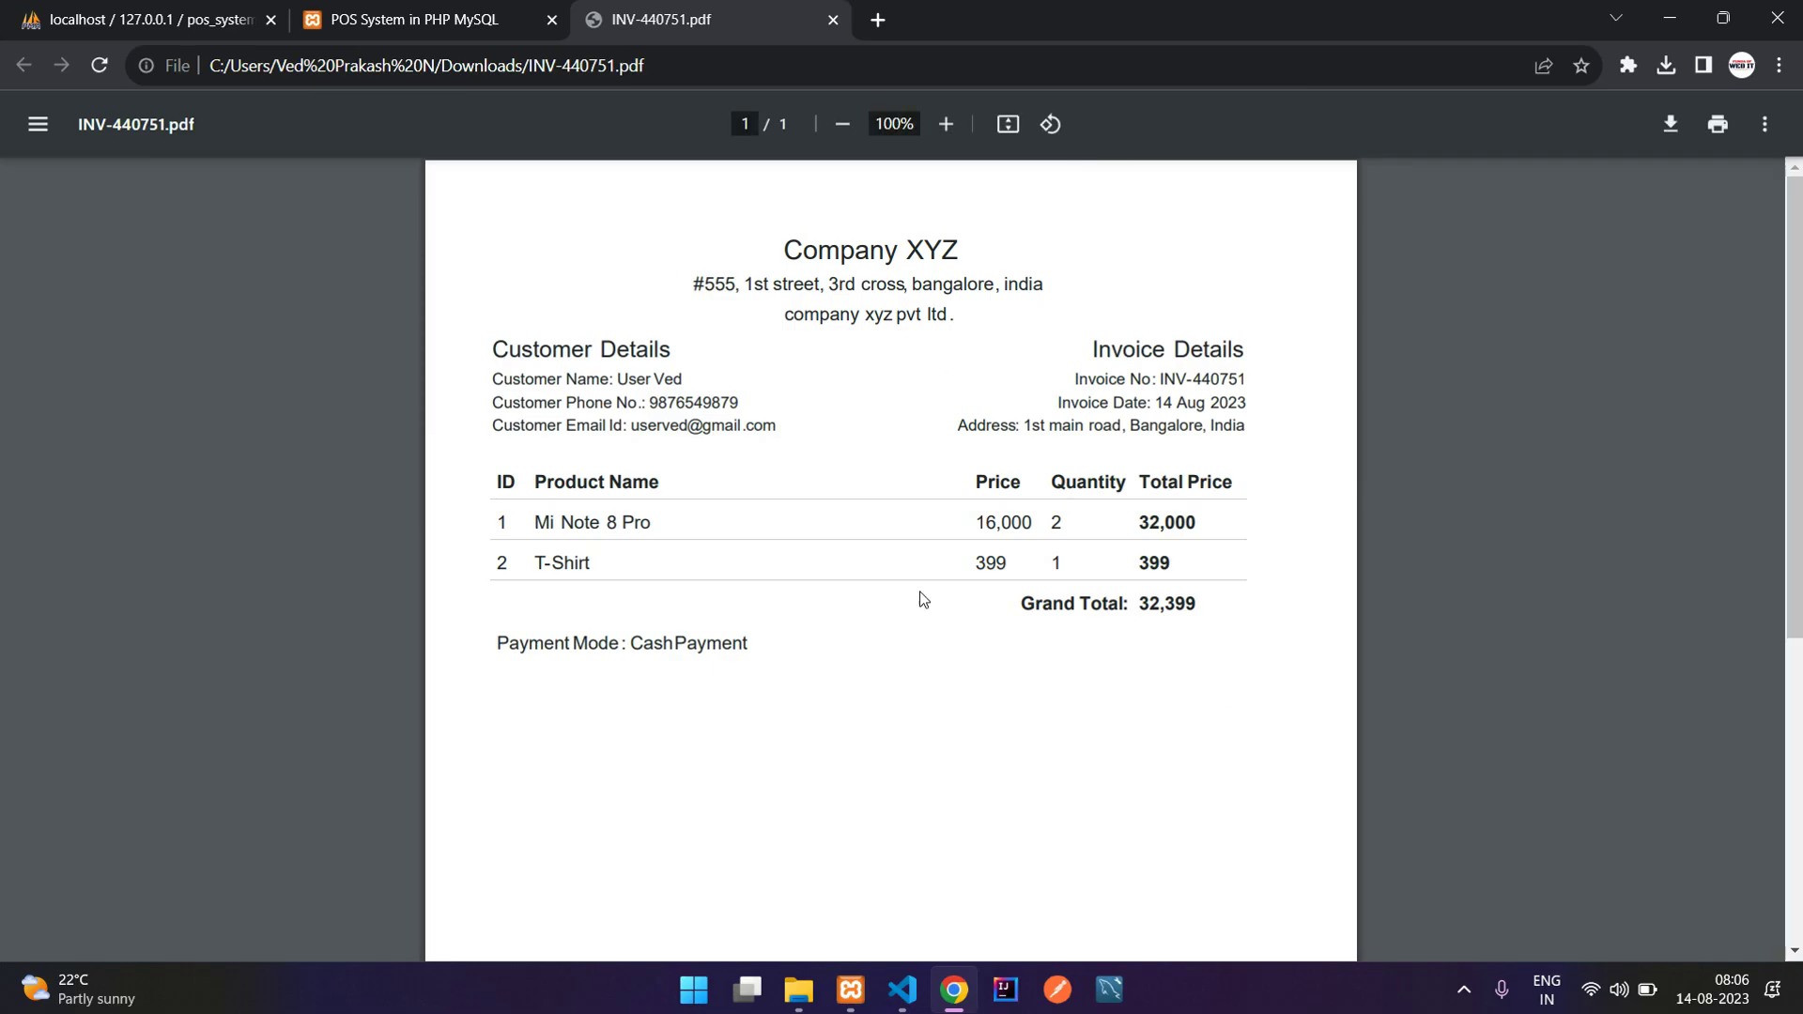
scroll(976, 639, down, 3)
scroll(892, 451, up, 3)
key(ctrl+w)
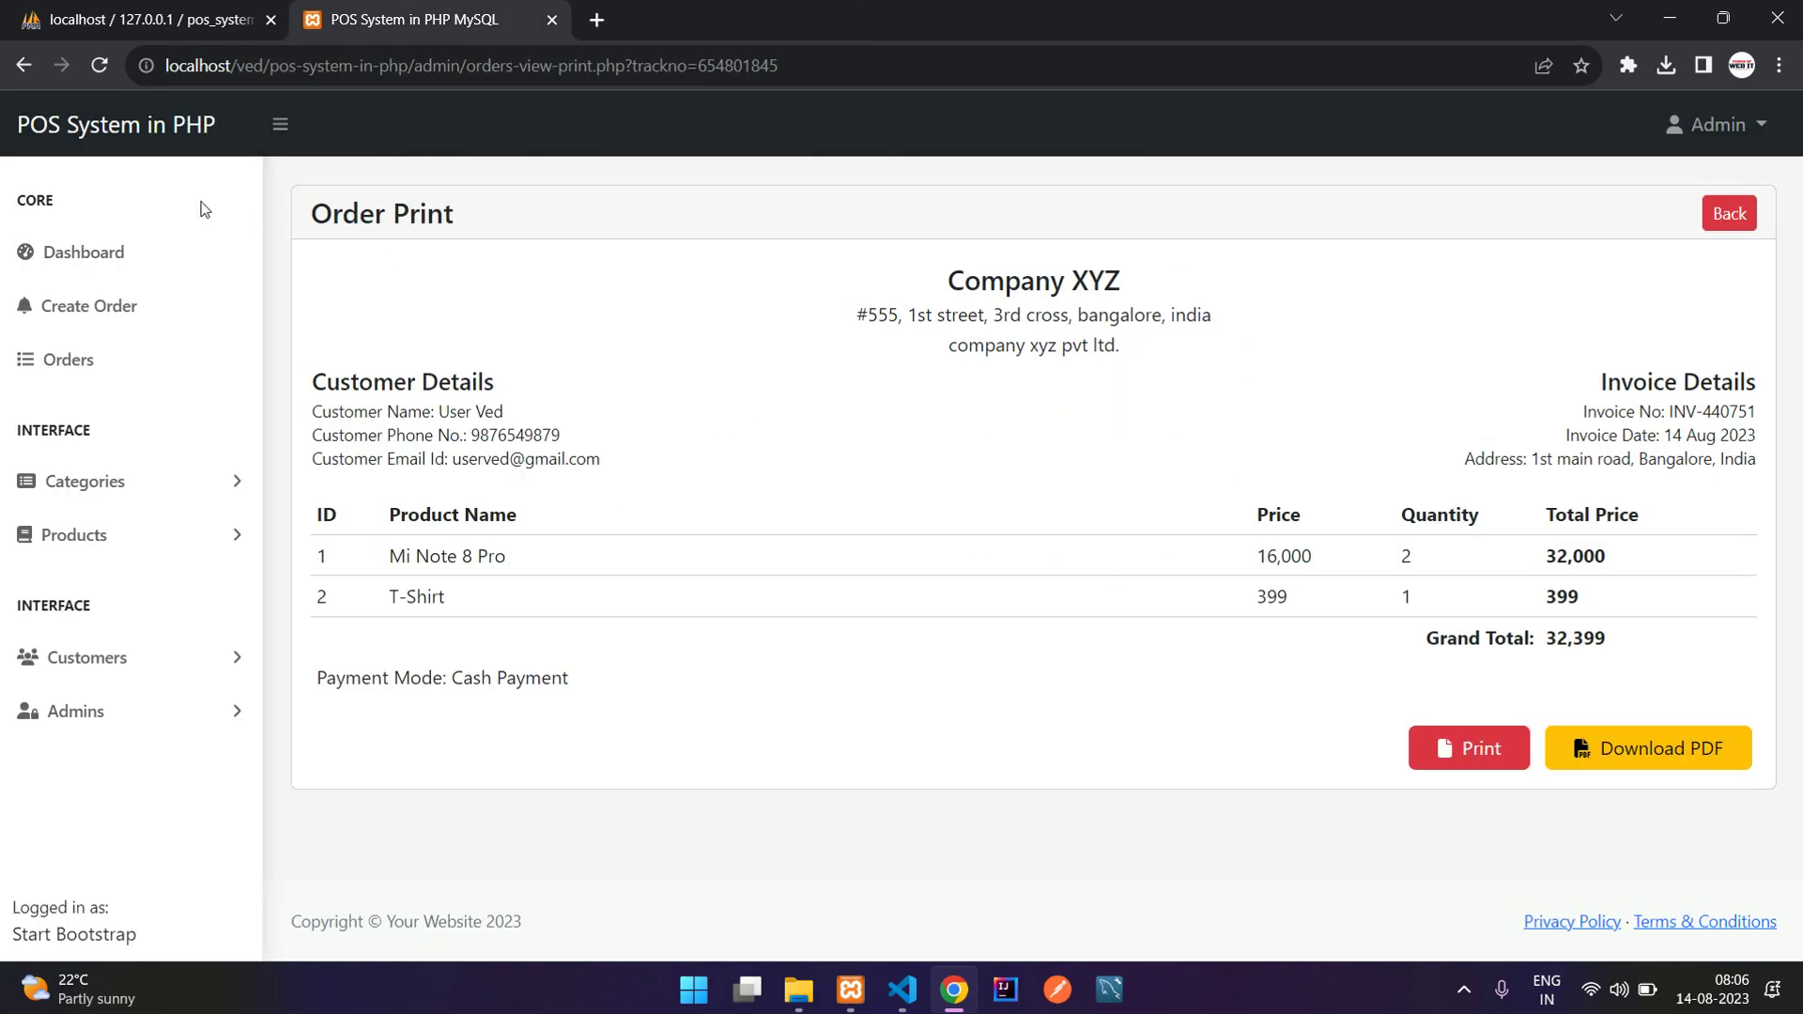
- Review the dashboard counts, highlighting the stat cards and the Today and Total Orders figures
click(85, 265)
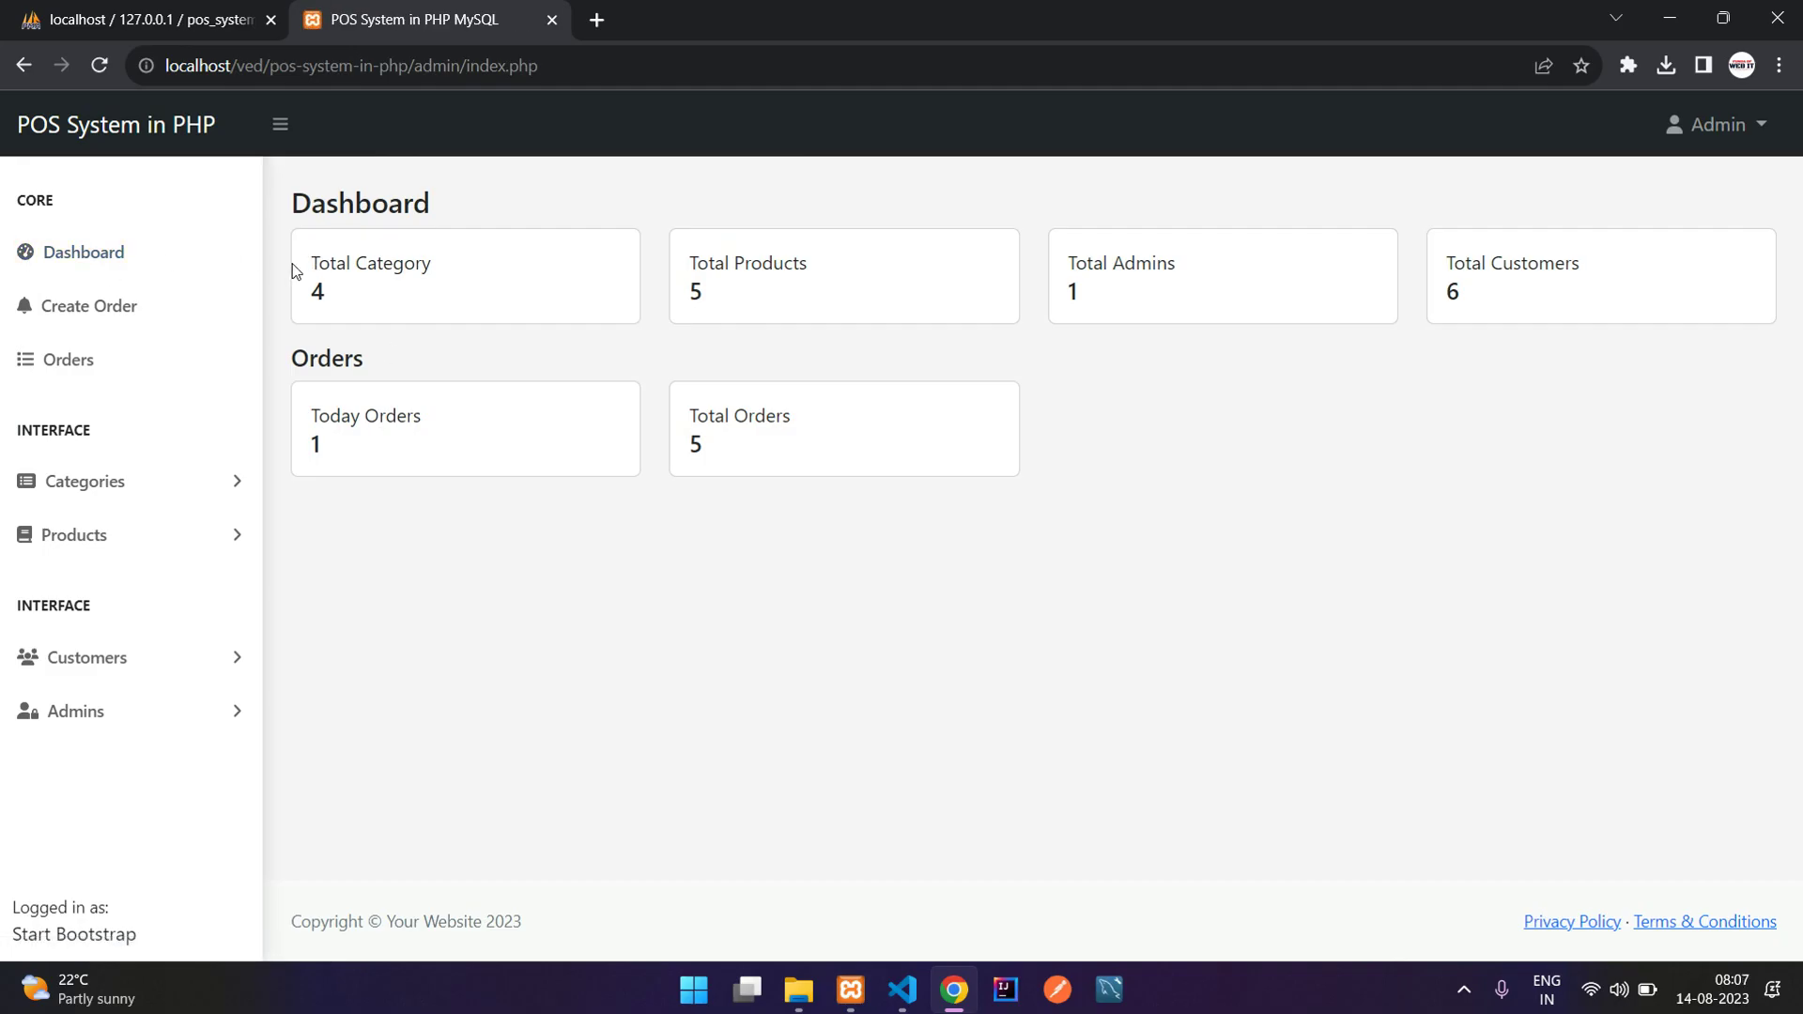
drag(292, 270, 1366, 386)
click(1366, 386)
drag(291, 409, 1064, 455)
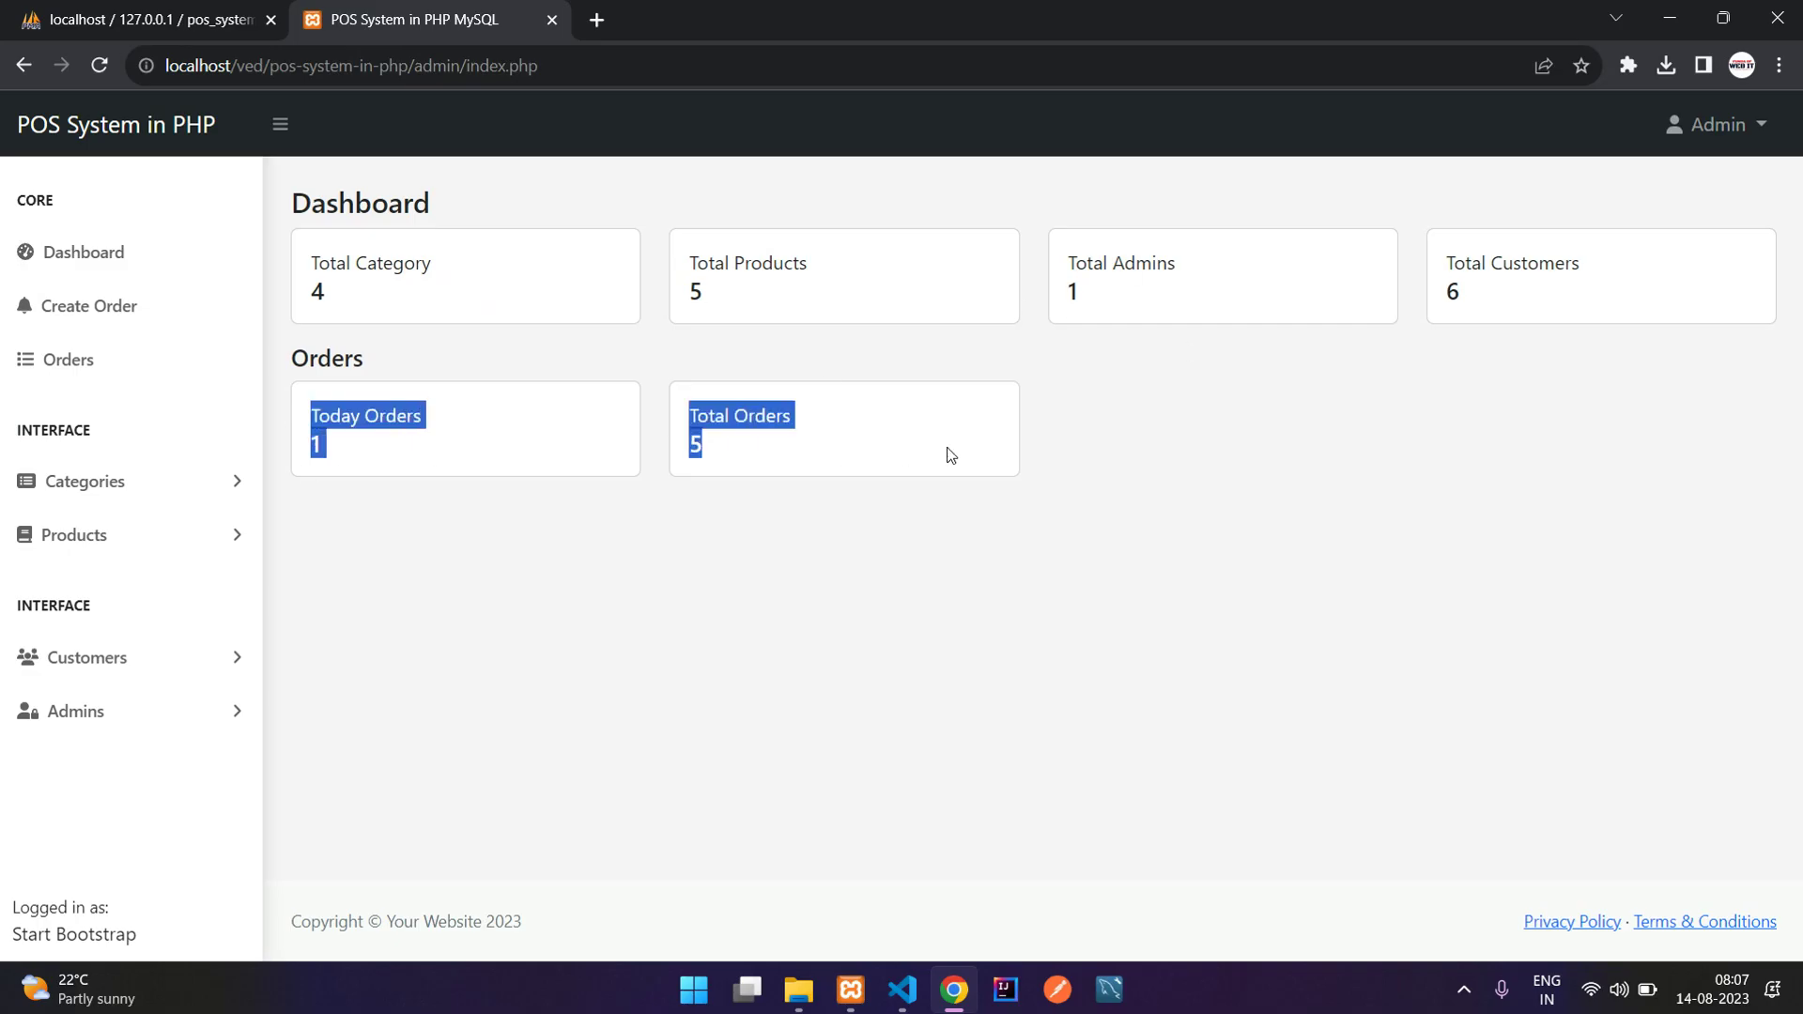
click(1064, 455)
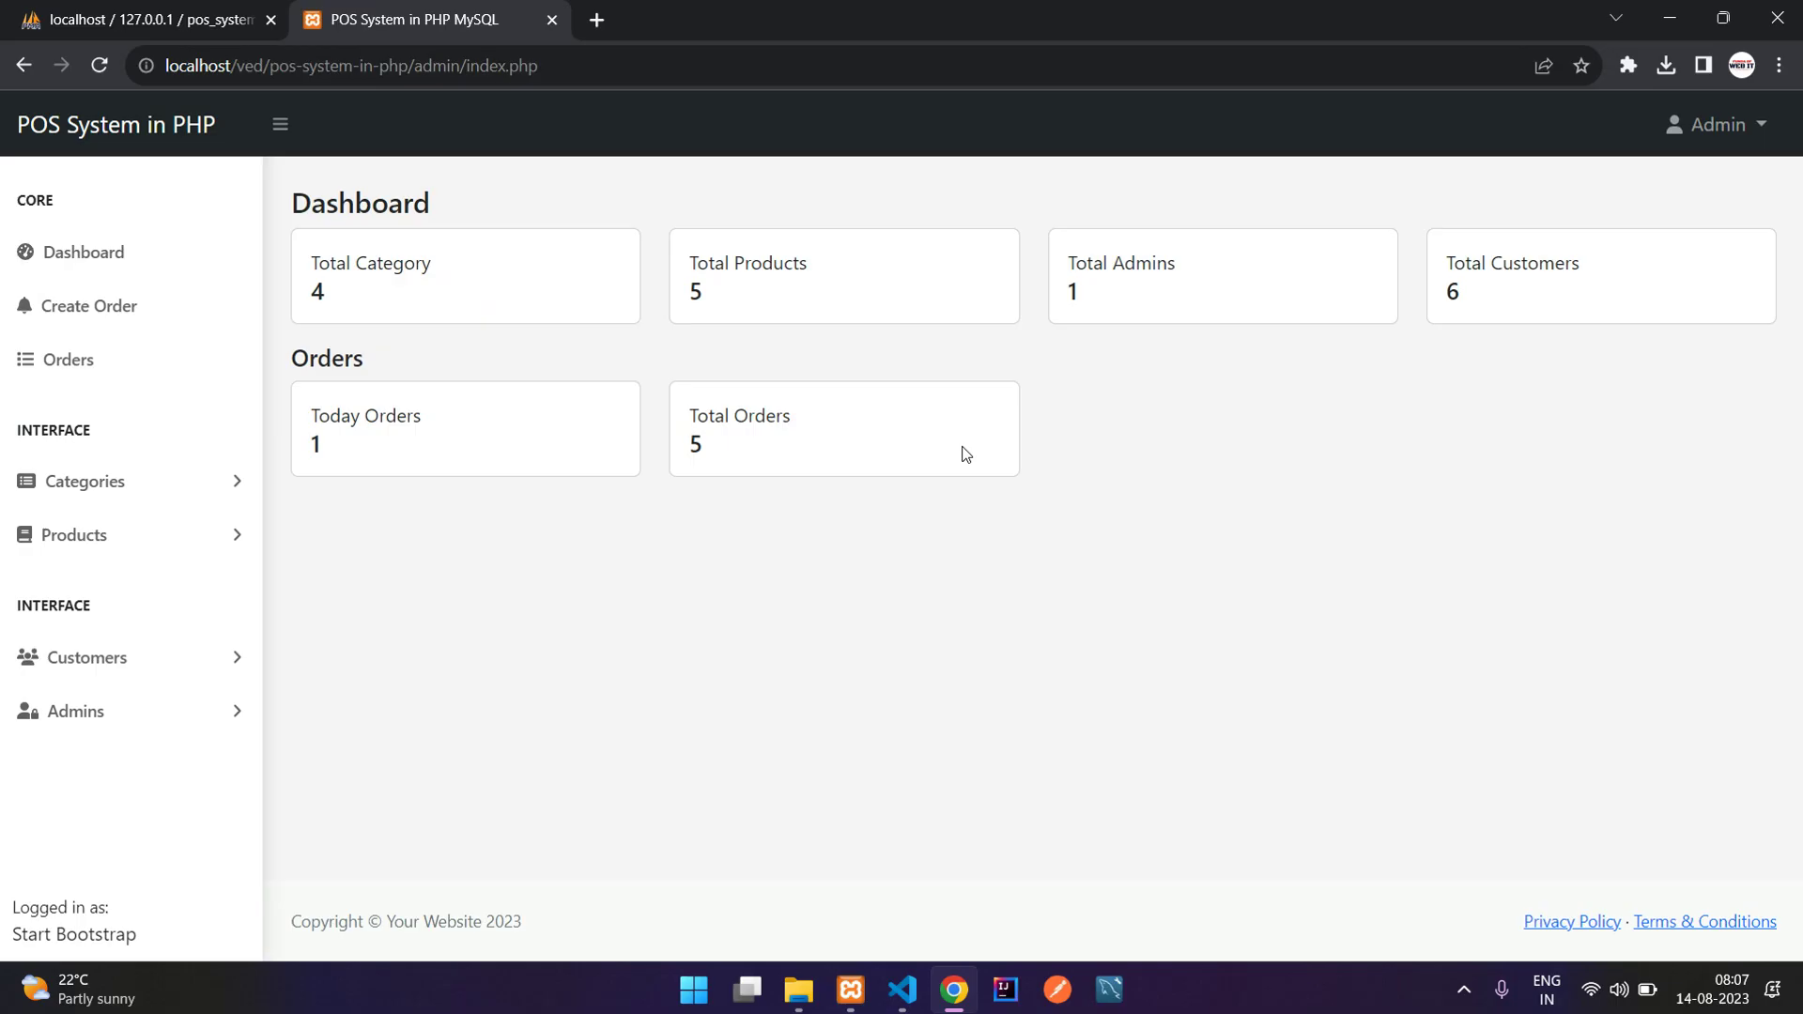